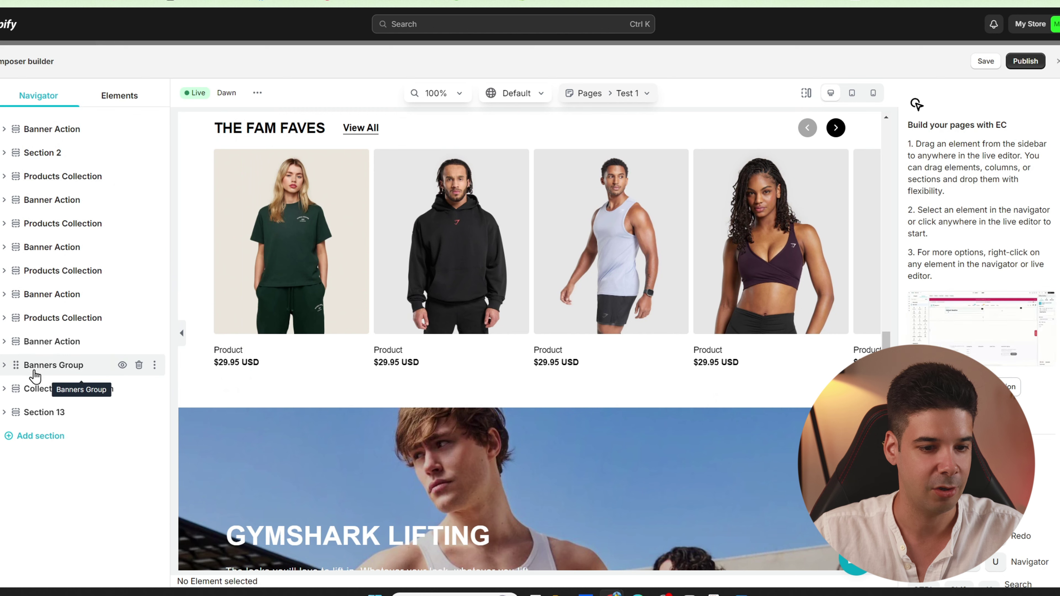
Look over the Test 1 page in the editor and open a preview of its current changes.
{"action": "scroll", "coordinate": [369, 270], "scroll_direction": "down", "scroll_amount": 14}
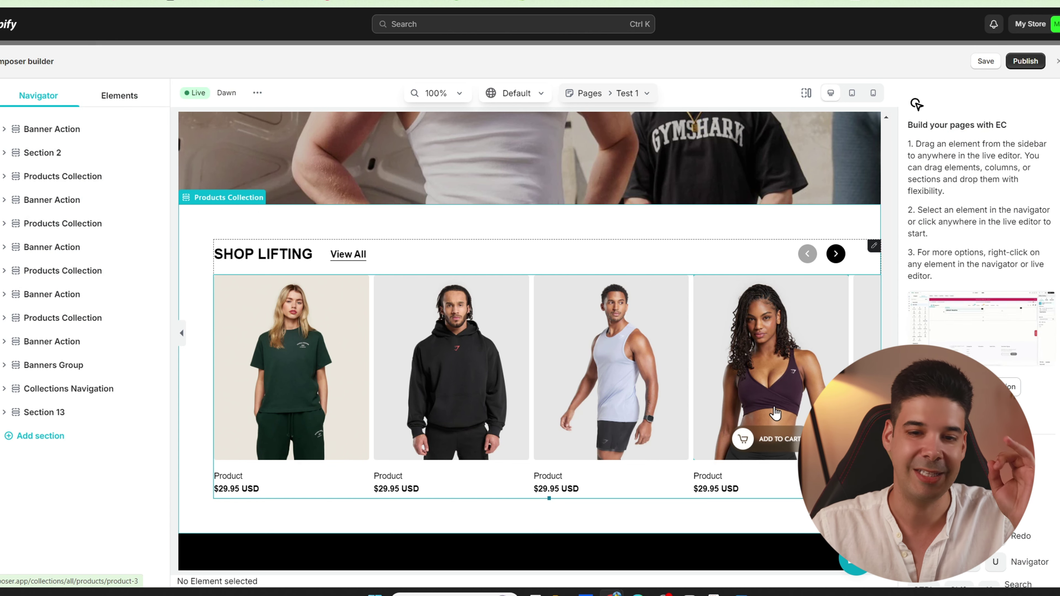
{"action": "left_click", "coordinate": [258, 95]}
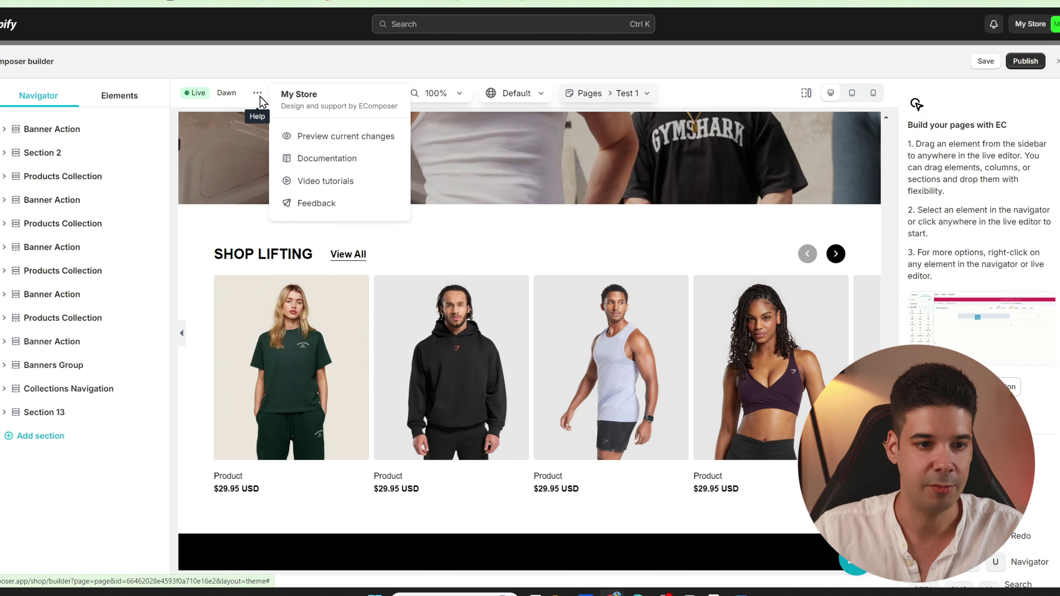
{"action": "left_click", "coordinate": [307, 140]}
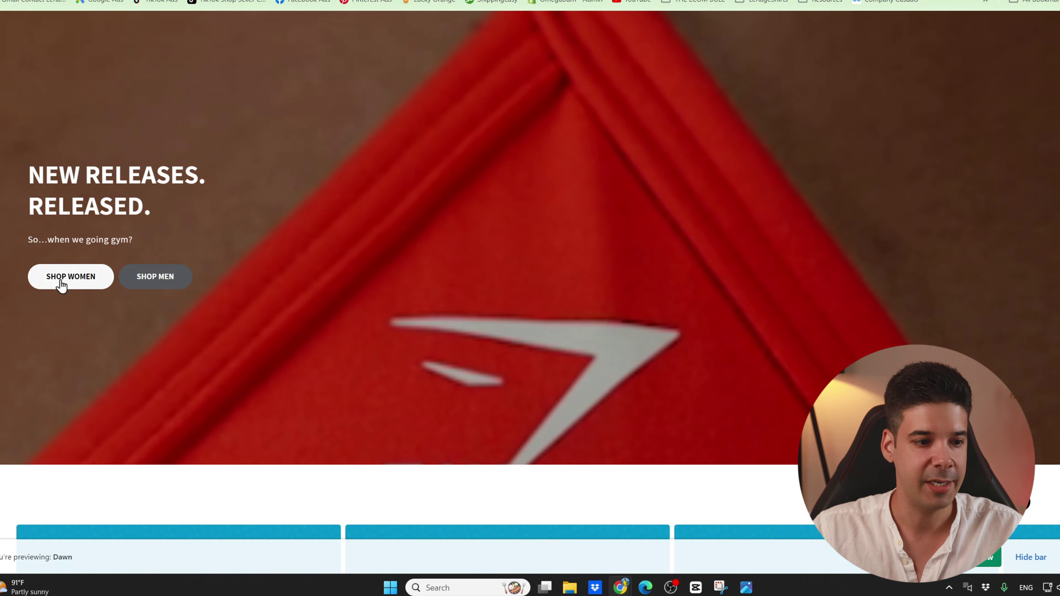
Examine the previewed store page from the hero banner down past The Dropset banner, advancing The Fam Faves product carousel once.
{"action": "scroll", "coordinate": [559, 286], "scroll_direction": "down", "scroll_amount": 10}
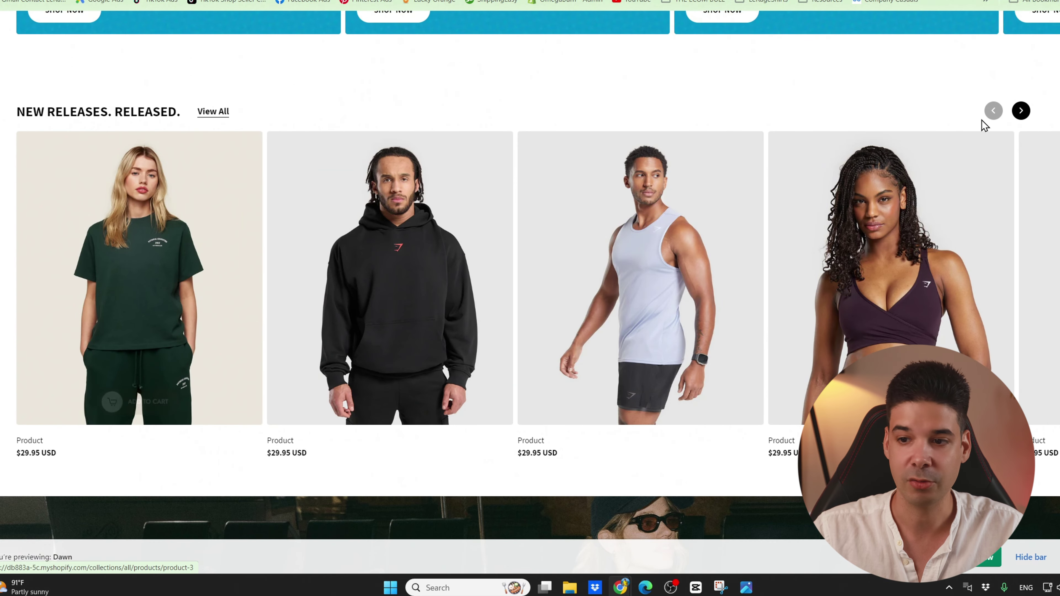
{"action": "scroll", "coordinate": [559, 162], "scroll_direction": "down", "scroll_amount": 8}
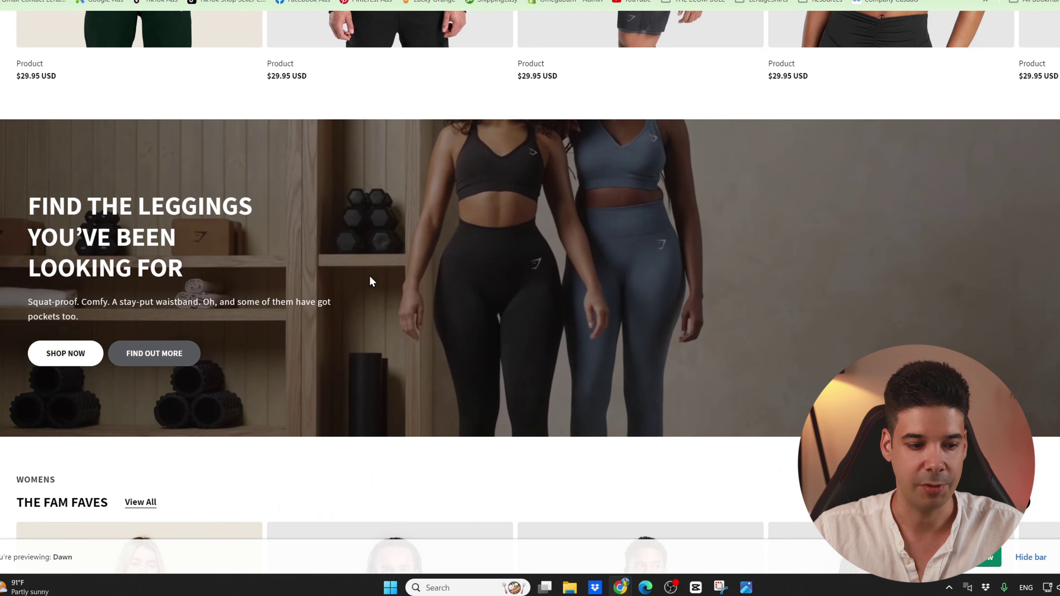
{"action": "scroll", "coordinate": [548, 135], "scroll_direction": "down", "scroll_amount": 6}
{"action": "scroll", "coordinate": [549, 135], "scroll_direction": "down", "scroll_amount": 3}
{"action": "left_click", "coordinate": [1020, 100]}
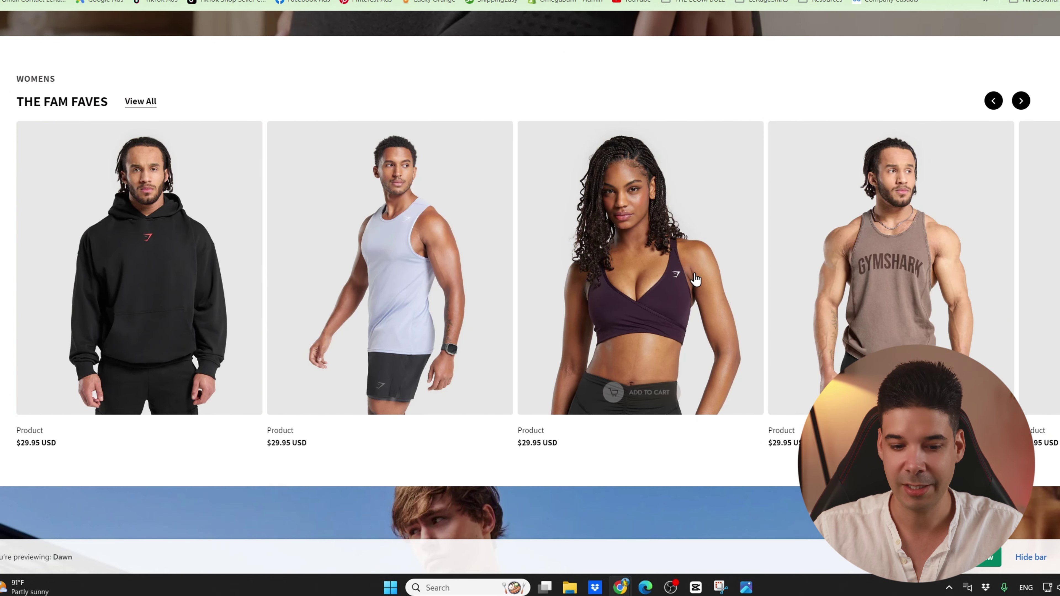
{"action": "scroll", "coordinate": [705, 240], "scroll_direction": "down", "scroll_amount": 8}
{"action": "scroll", "coordinate": [705, 242], "scroll_direction": "down", "scroll_amount": 2}
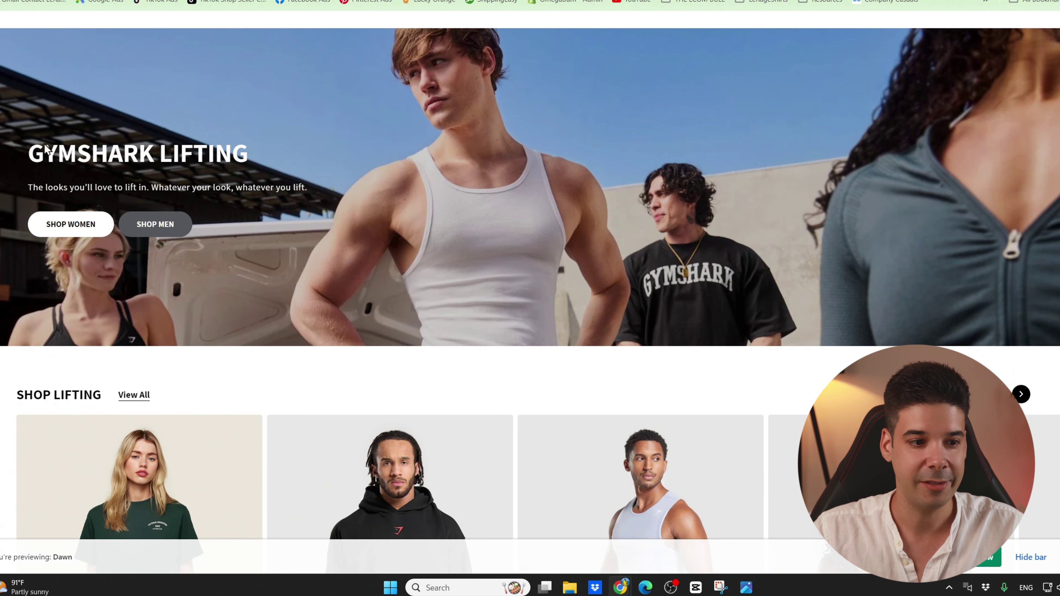
{"action": "scroll", "coordinate": [485, 153], "scroll_direction": "down", "scroll_amount": 7}
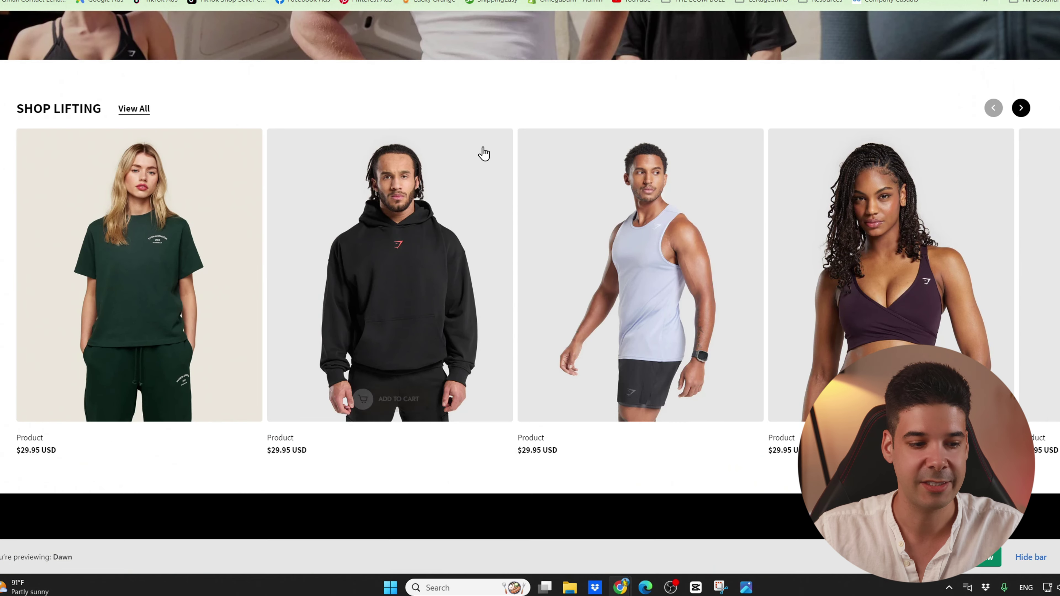
{"action": "scroll", "coordinate": [1031, 189], "scroll_direction": "down", "scroll_amount": 11}
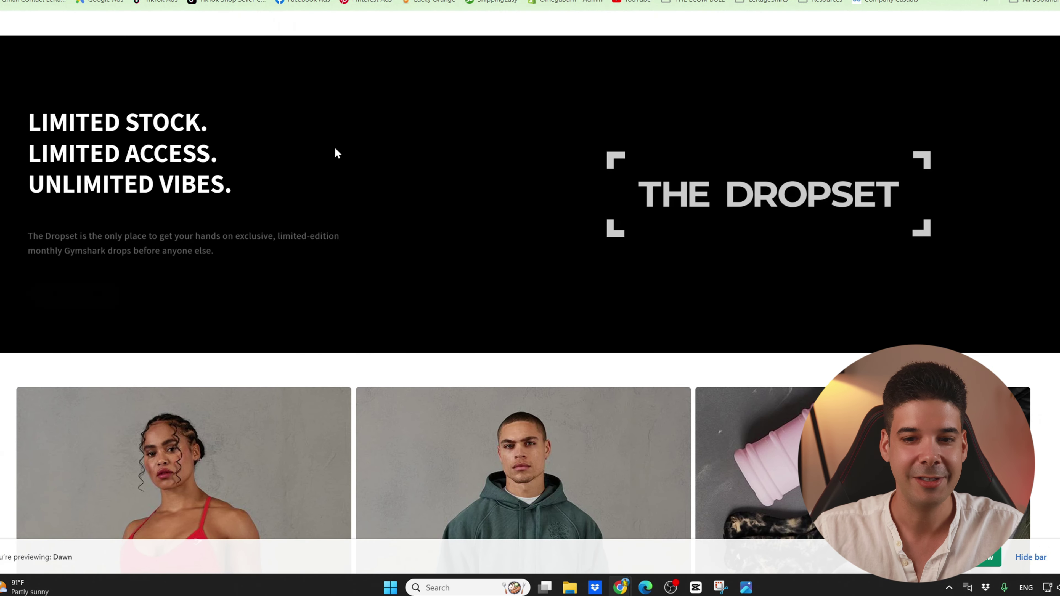
{"action": "scroll", "coordinate": [492, 192], "scroll_direction": "down", "scroll_amount": 7}
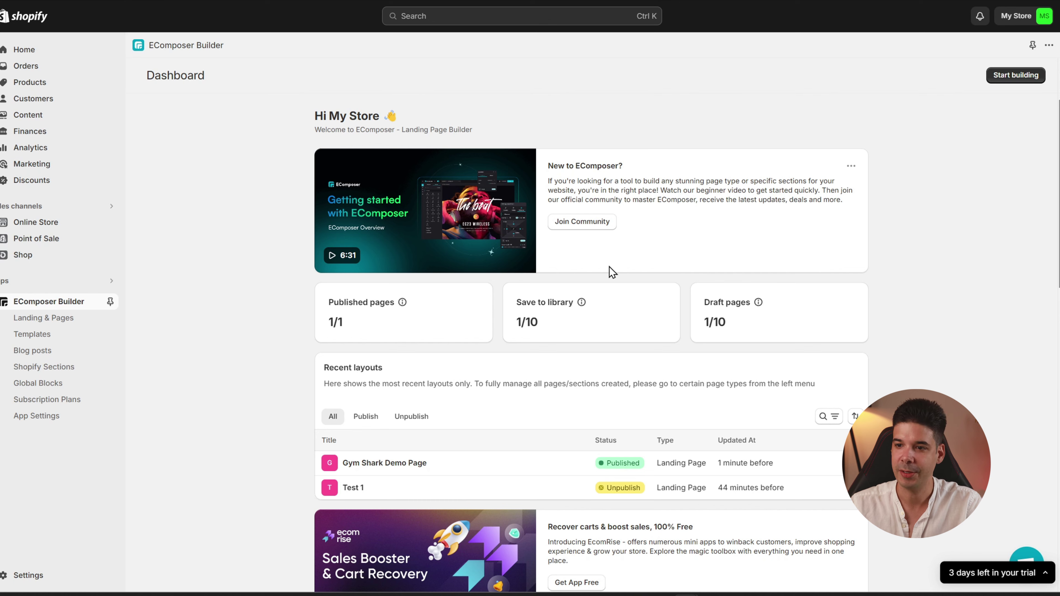
Start building a new page in EComposer and browse the newest Landing & Pages templates.
{"action": "left_click", "coordinate": [1007, 76]}
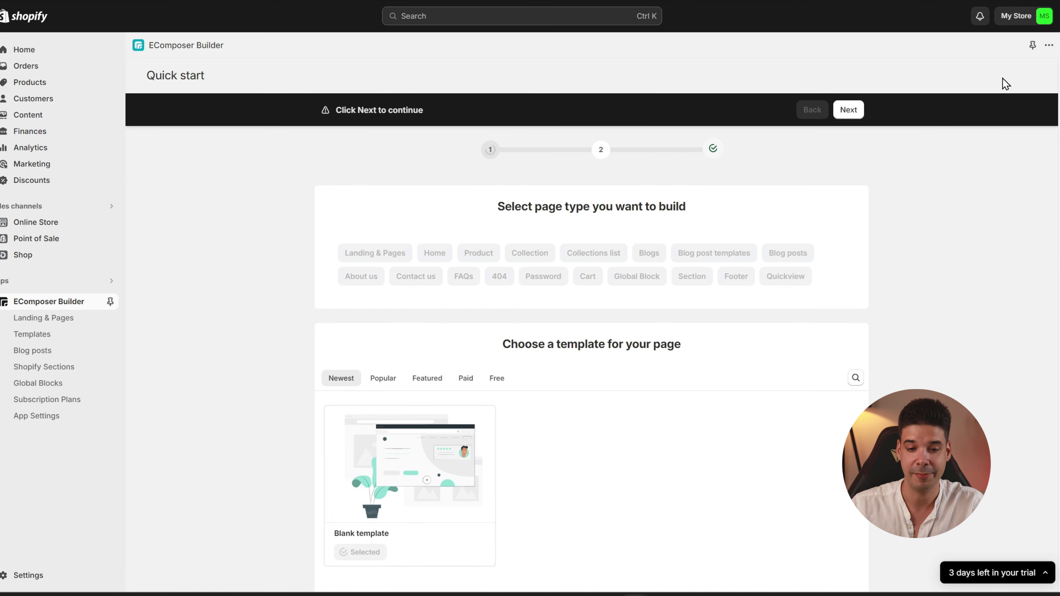
{"action": "scroll", "coordinate": [399, 390], "scroll_direction": "down", "scroll_amount": 3}
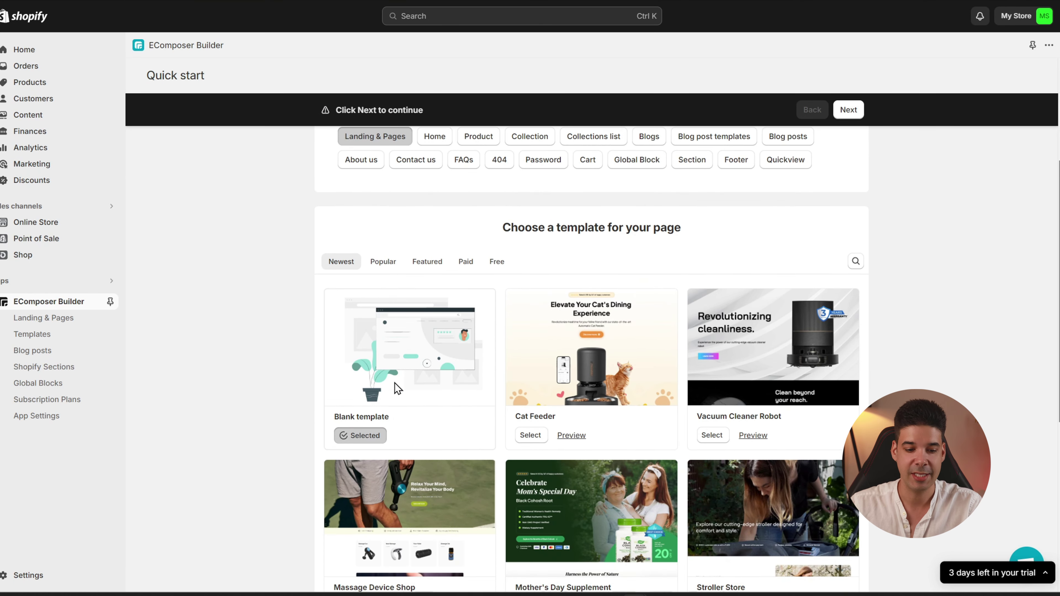
{"action": "scroll", "coordinate": [416, 362], "scroll_direction": "down", "scroll_amount": 8}
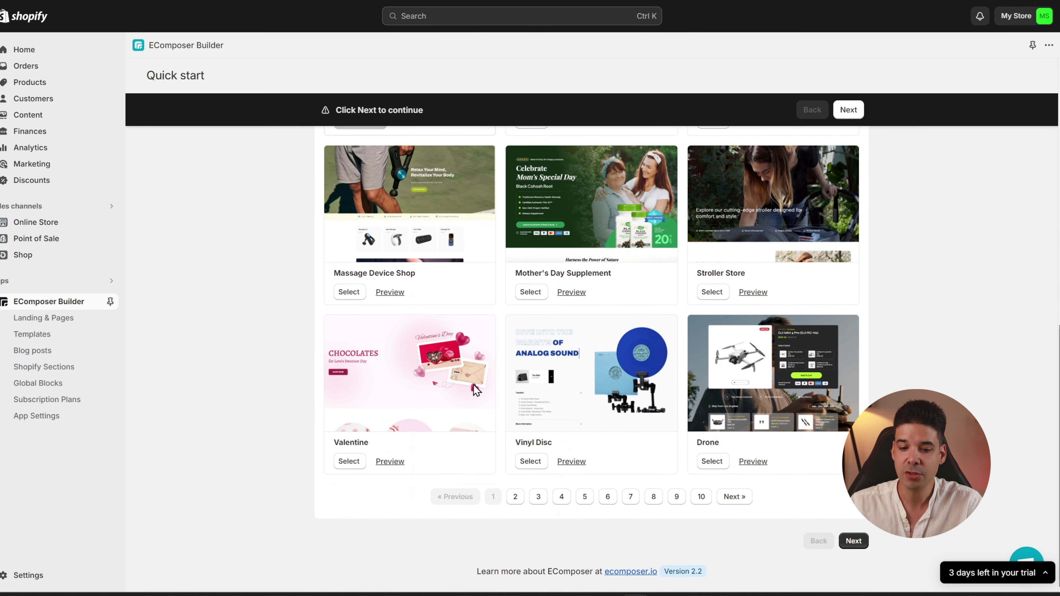
{"action": "scroll", "coordinate": [744, 306], "scroll_direction": "up", "scroll_amount": 4}
{"action": "scroll", "coordinate": [631, 357], "scroll_direction": "up", "scroll_amount": 4}
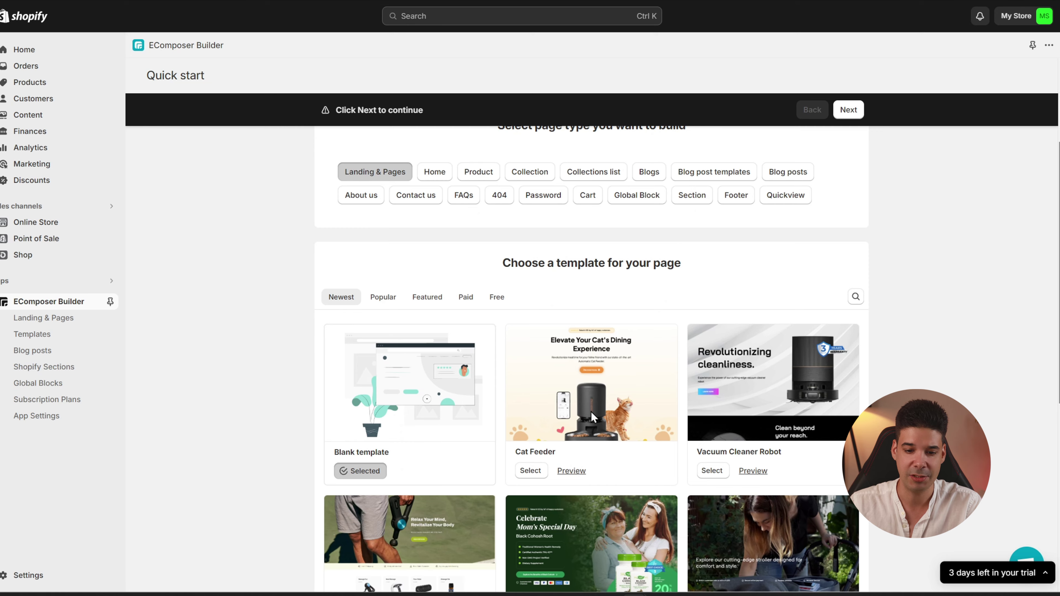
Preview the Cat Feeder template, examine its sections, and close the preview.
{"action": "left_click", "coordinate": [572, 471]}
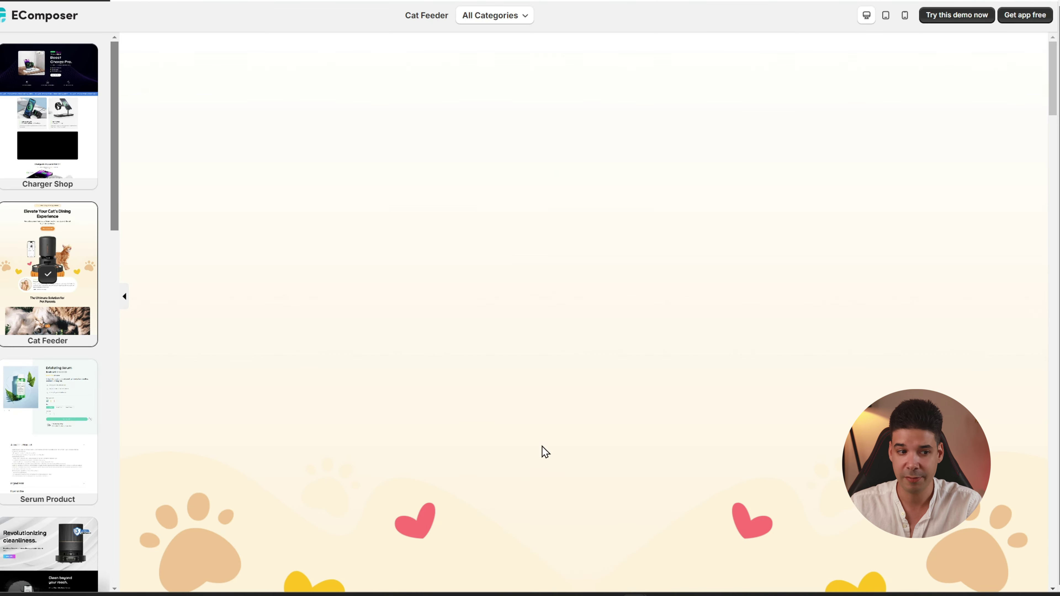
{"action": "scroll", "coordinate": [541, 277], "scroll_direction": "down", "scroll_amount": 15}
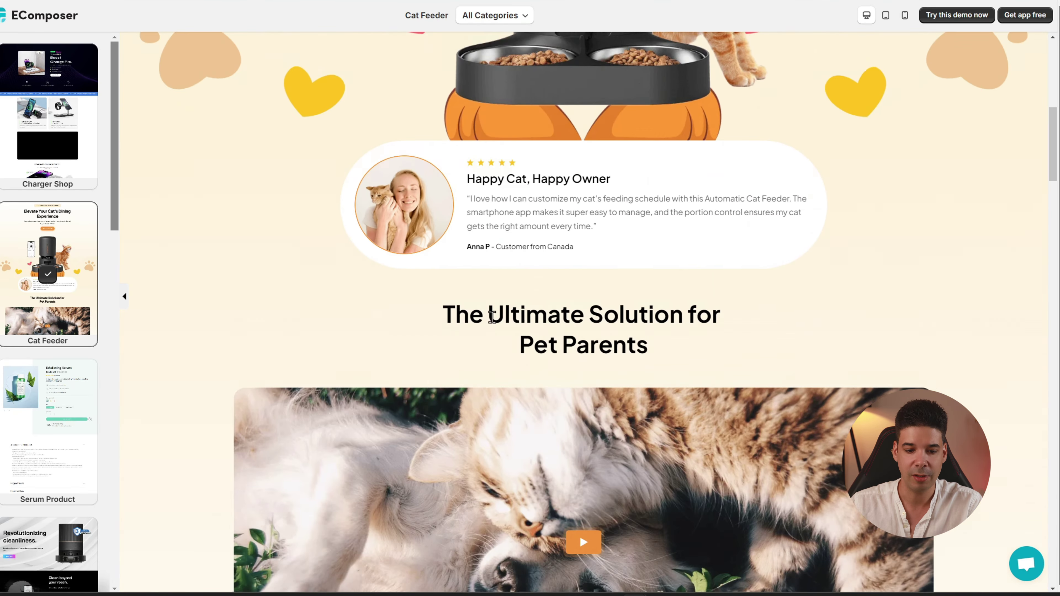
{"action": "scroll", "coordinate": [475, 303], "scroll_direction": "down", "scroll_amount": 12}
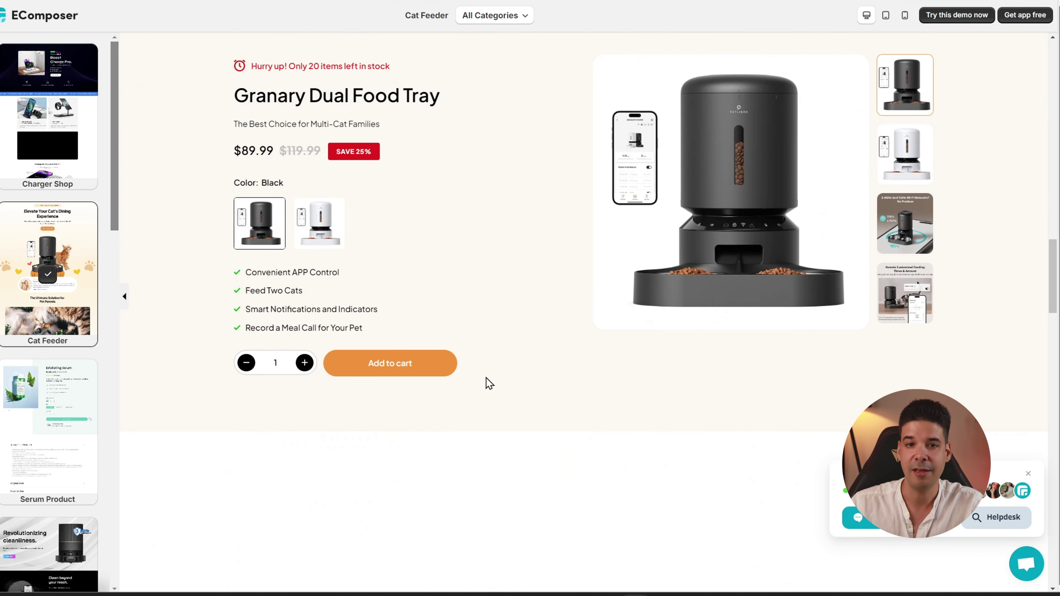
{"action": "scroll", "coordinate": [740, 293], "scroll_direction": "down", "scroll_amount": 4}
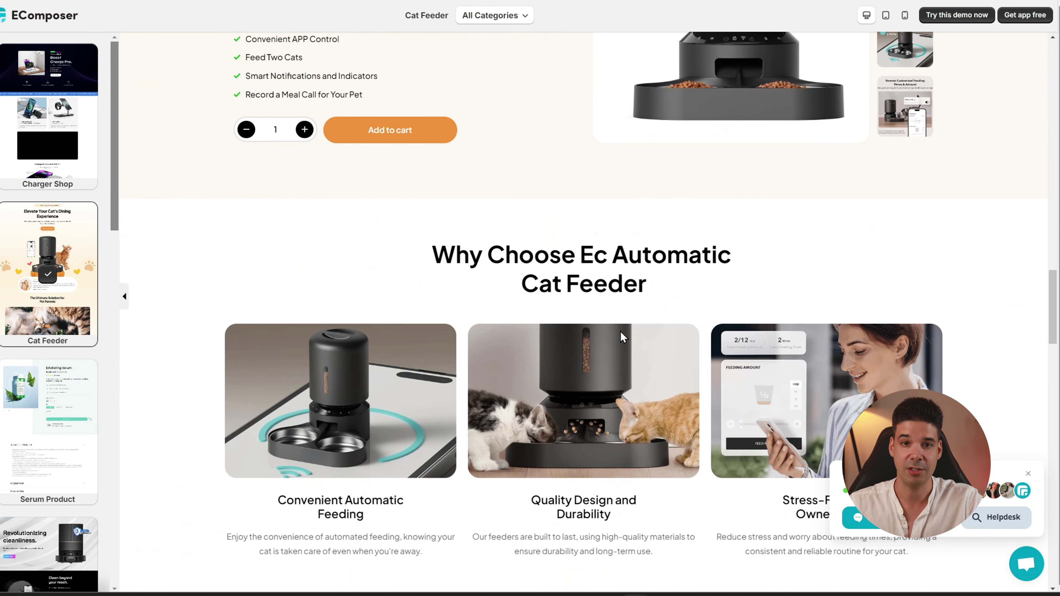
{"action": "scroll", "coordinate": [607, 345], "scroll_direction": "up", "scroll_amount": 20}
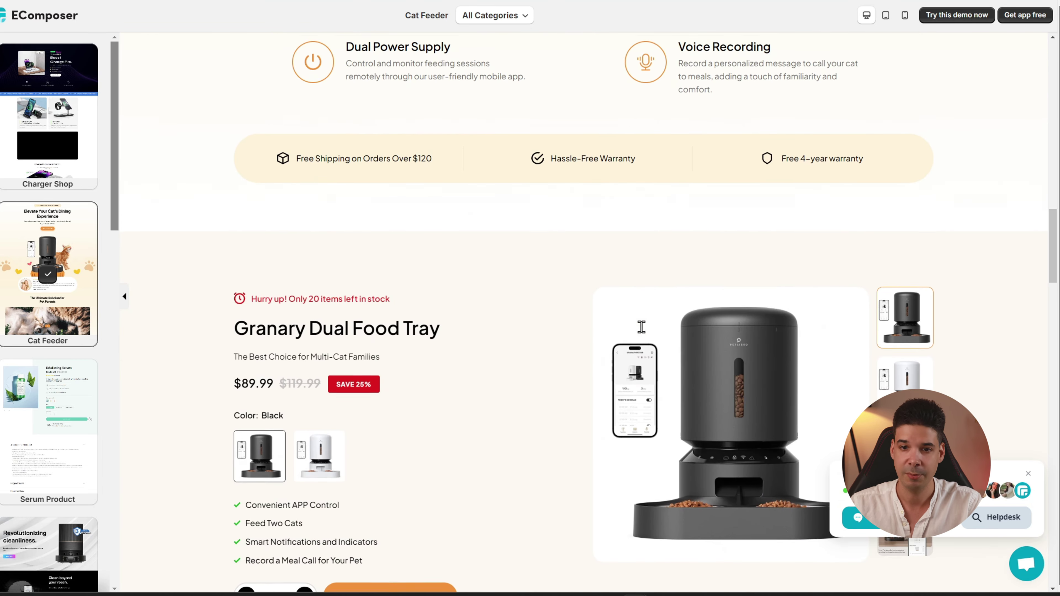
{"action": "scroll", "coordinate": [618, 199], "scroll_direction": "up", "scroll_amount": 3}
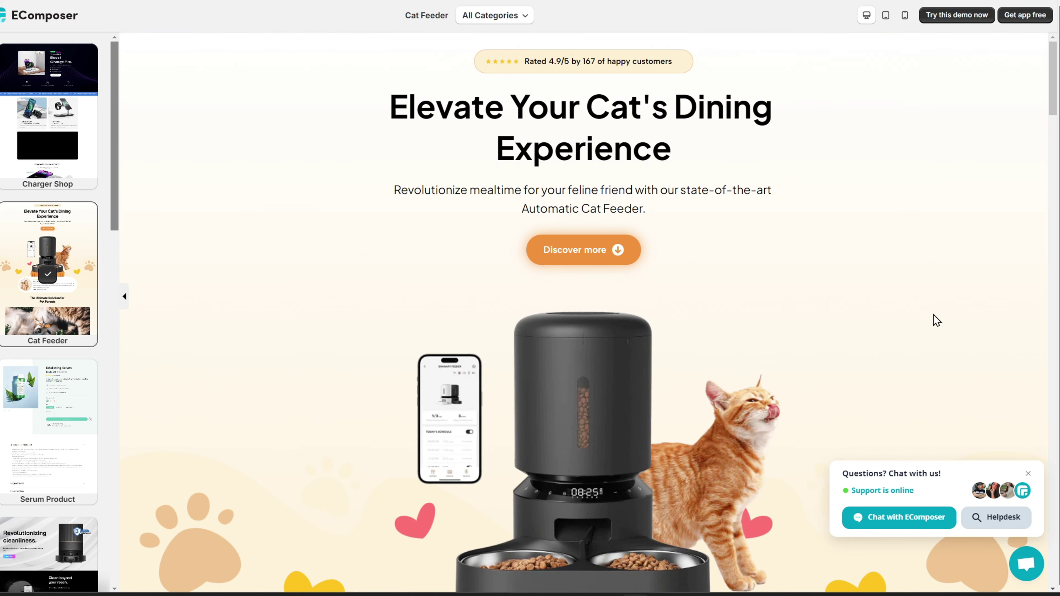
{"action": "key", "text": "ctrl+w"}
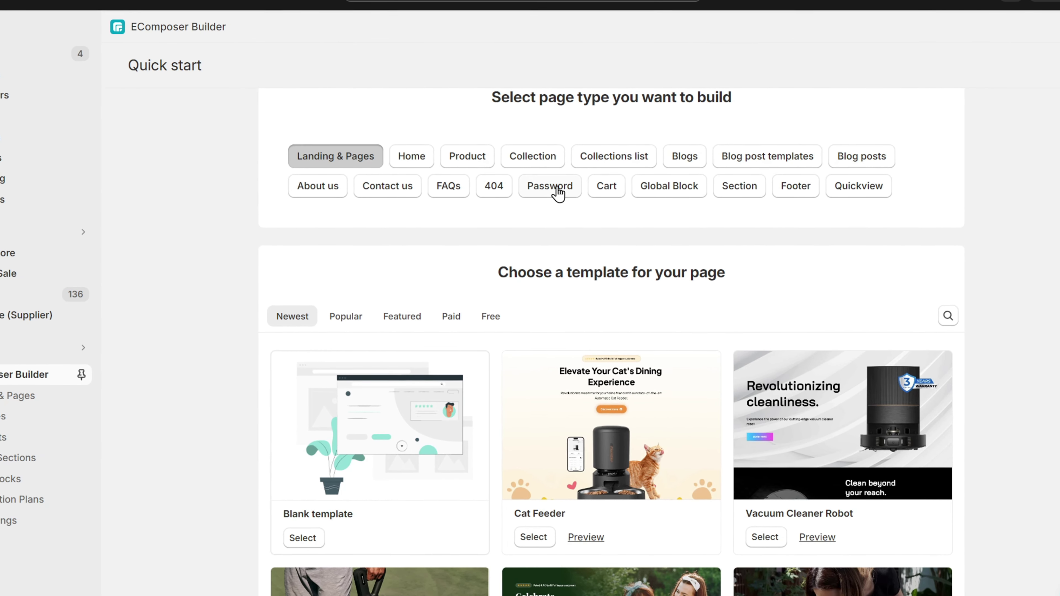
Choose the Product page type and browse its templates.
{"action": "left_click", "coordinate": [473, 162]}
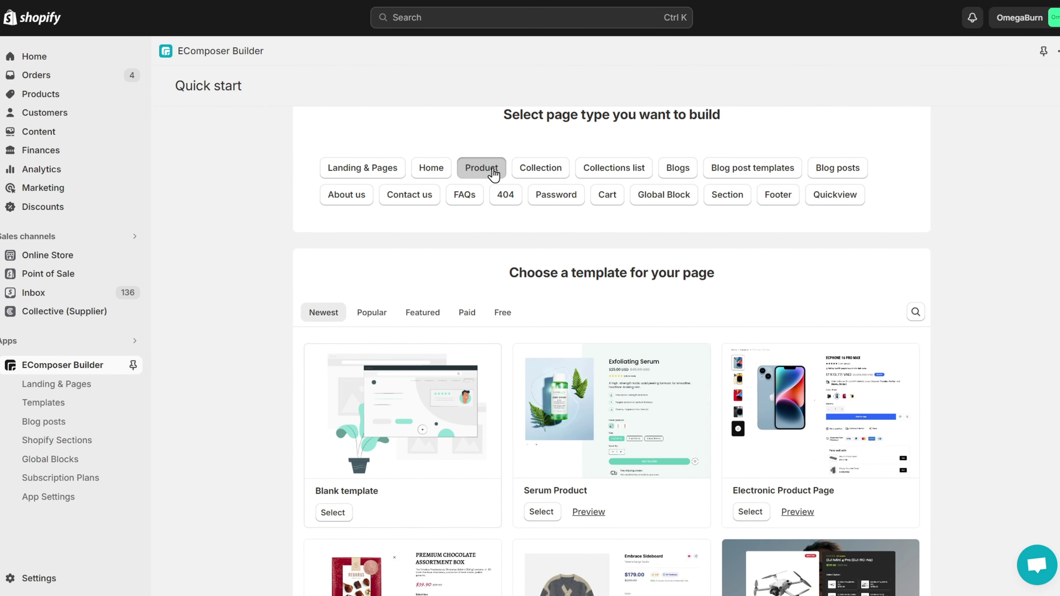
{"action": "scroll", "coordinate": [683, 388], "scroll_direction": "down", "scroll_amount": 6}
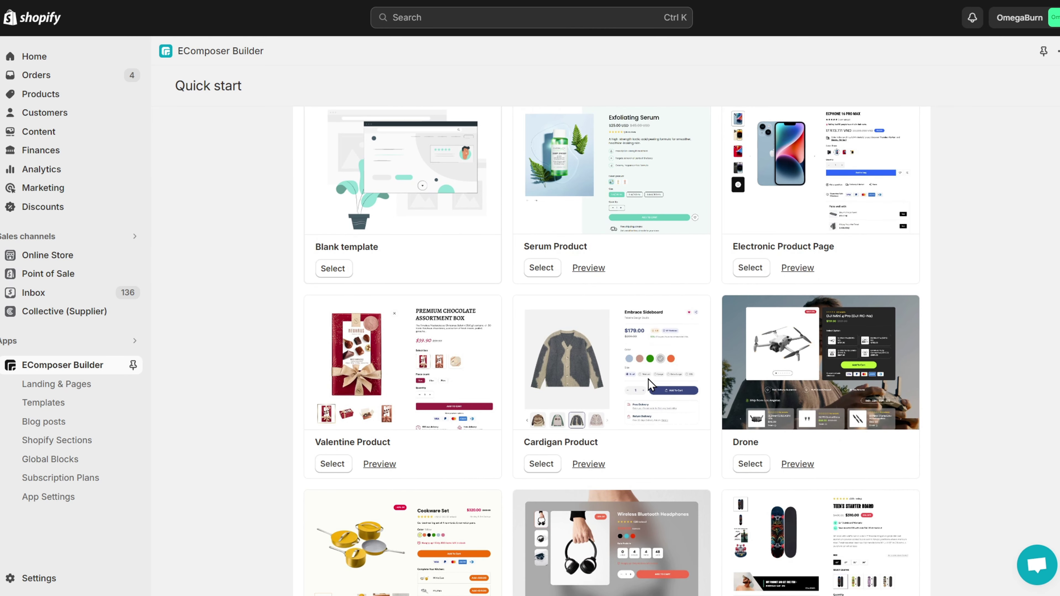
{"action": "scroll", "coordinate": [653, 394], "scroll_direction": "up", "scroll_amount": 7}
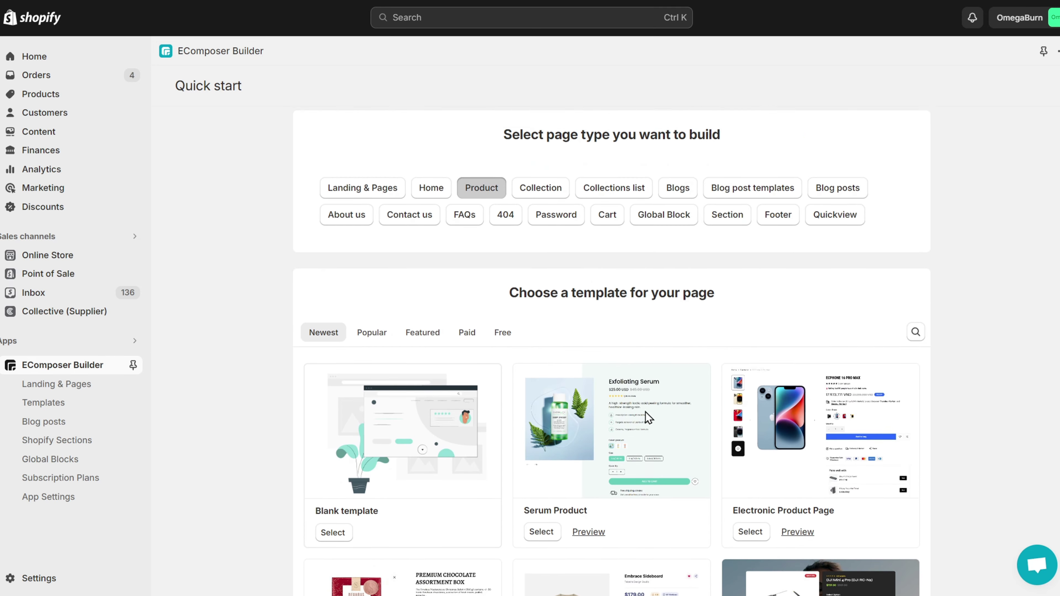
Choose the Cart page type and start the page from the Shopping Cart template.
{"action": "left_click", "coordinate": [616, 262]}
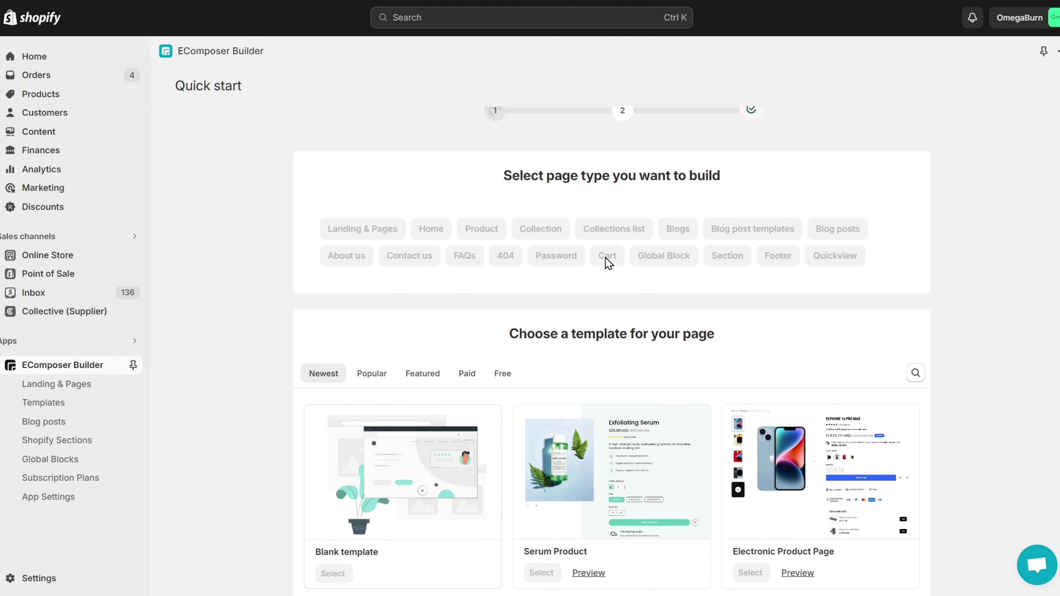
{"action": "scroll", "coordinate": [613, 298], "scroll_direction": "down", "scroll_amount": 3}
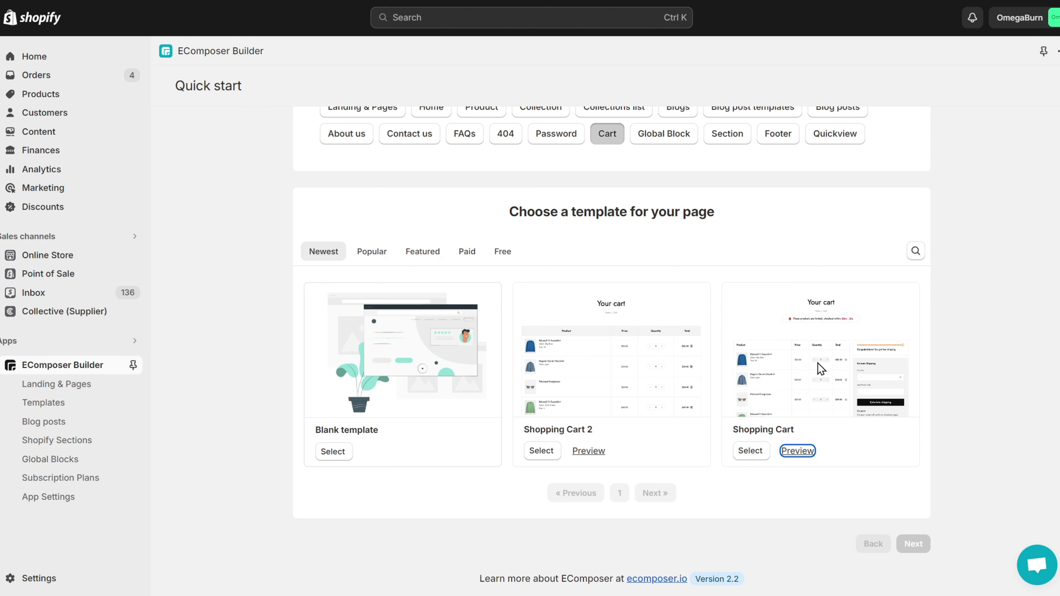
{"action": "left_click", "coordinate": [751, 456]}
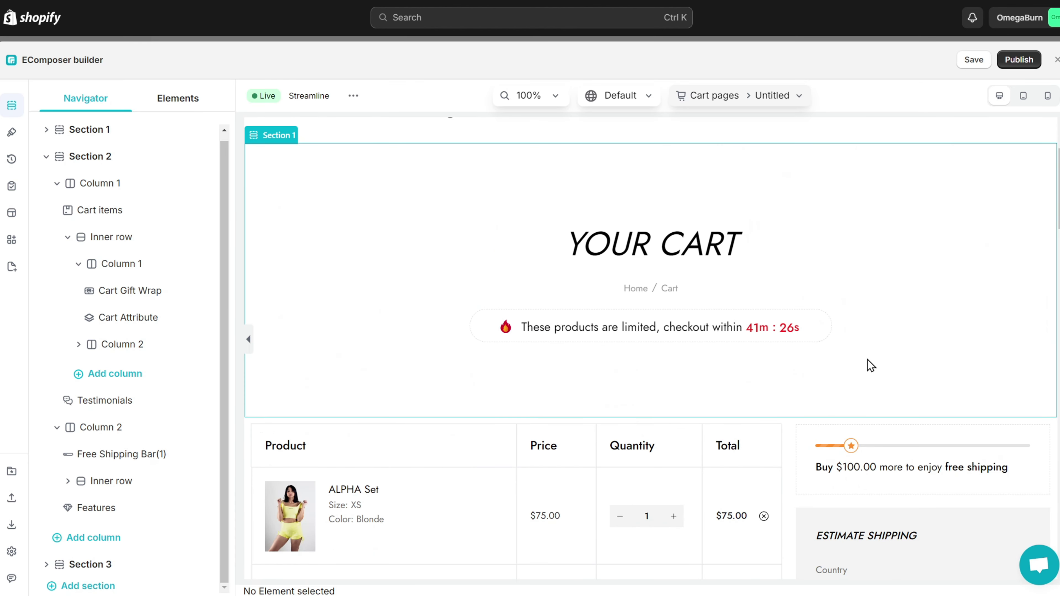
Open the settings of the free shipping bar beside the cart items for review.
{"action": "scroll", "coordinate": [483, 334], "scroll_direction": "down", "scroll_amount": 5}
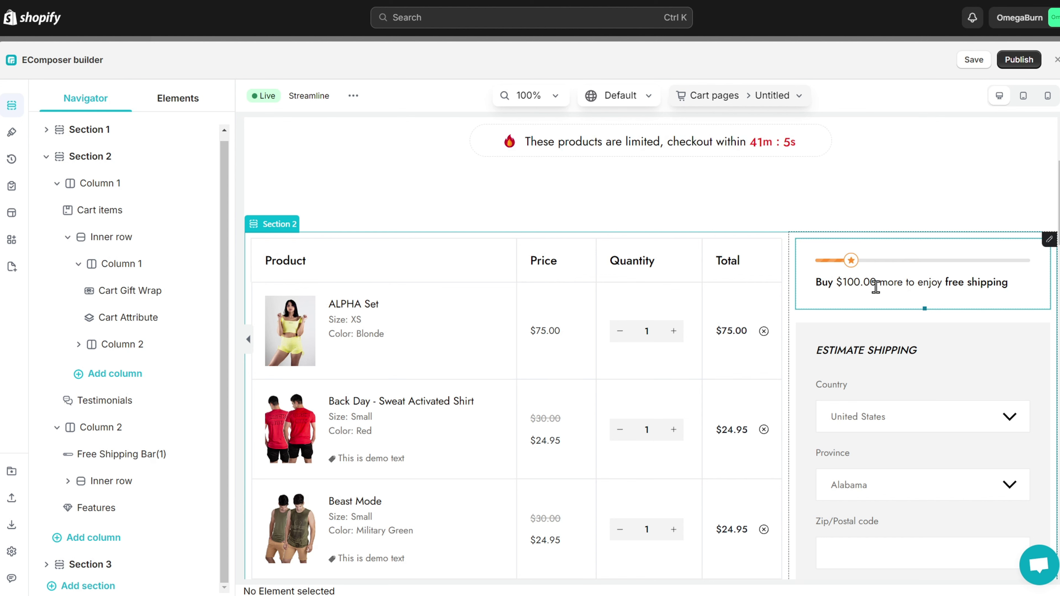
{"action": "left_click", "coordinate": [856, 287]}
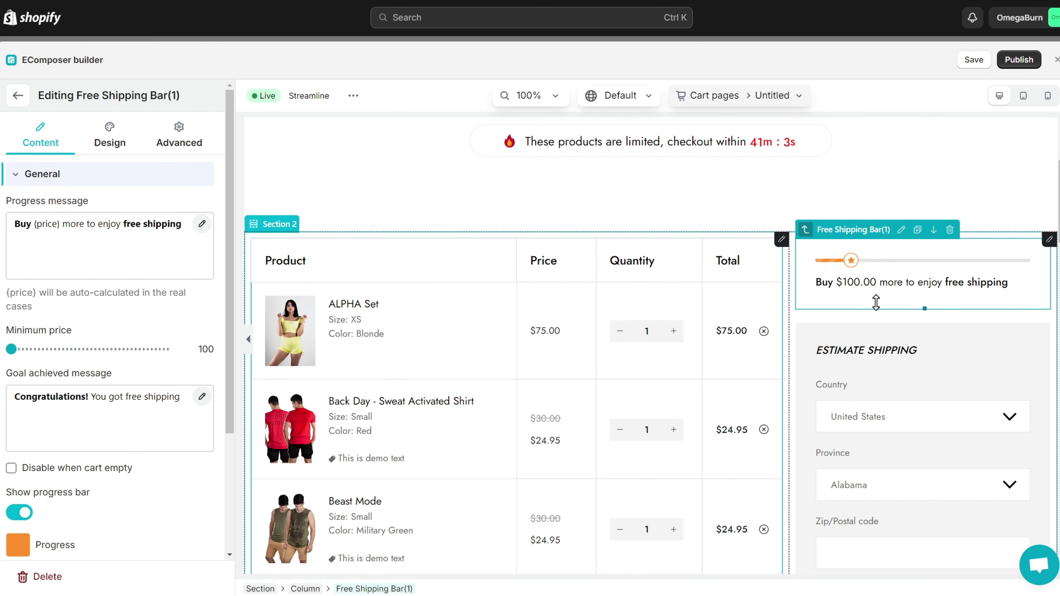
{"action": "scroll", "coordinate": [928, 288], "scroll_direction": "down", "scroll_amount": 5}
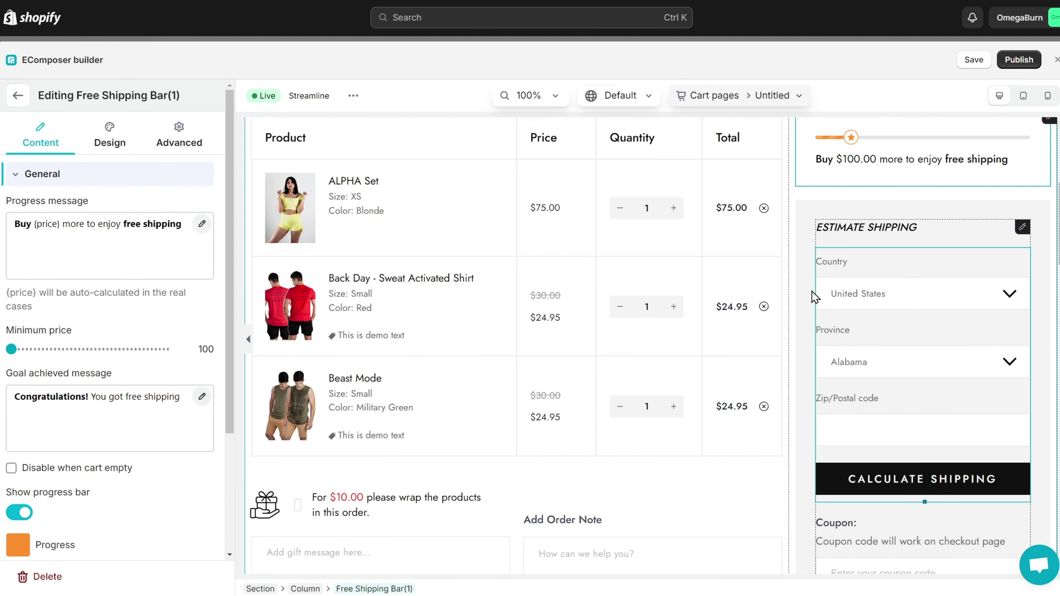
Tick the gift wrap option below the cart items, opening its settings, and examine the estimate shipping and coupon area.
{"action": "scroll", "coordinate": [308, 348], "scroll_direction": "up", "scroll_amount": 1}
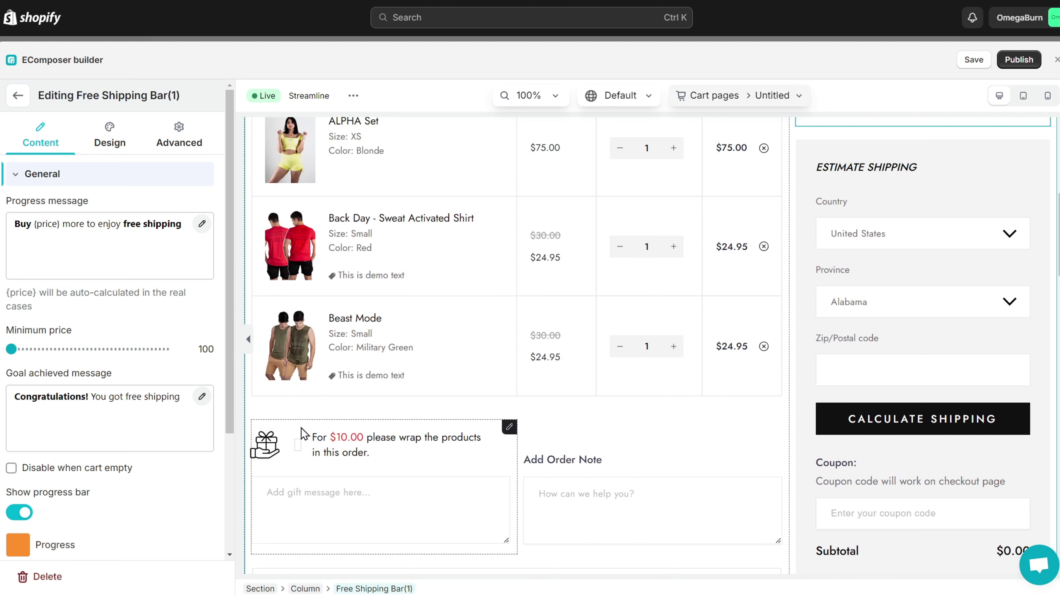
{"action": "left_click", "coordinate": [299, 447]}
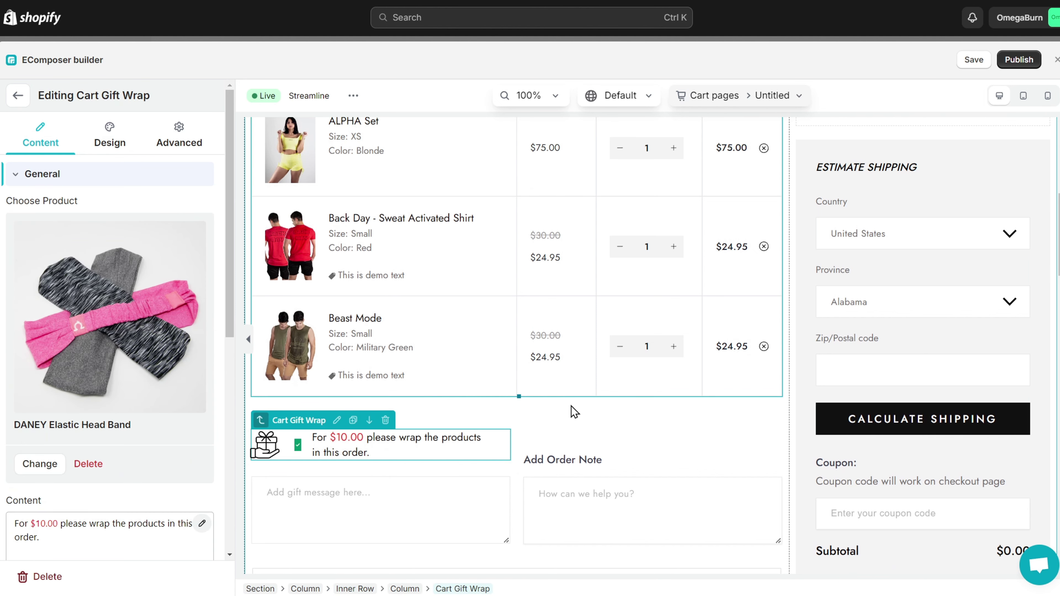
{"action": "scroll", "coordinate": [605, 317], "scroll_direction": "down", "scroll_amount": 3}
{"action": "scroll", "coordinate": [622, 331], "scroll_direction": "up", "scroll_amount": 3}
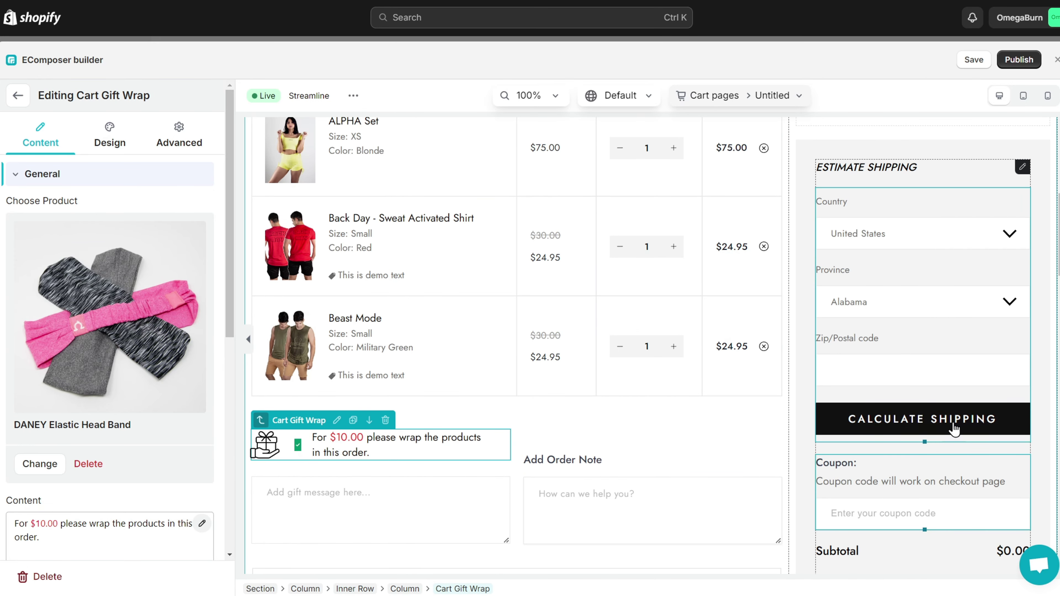
{"action": "scroll", "coordinate": [954, 429], "scroll_direction": "down", "scroll_amount": 2}
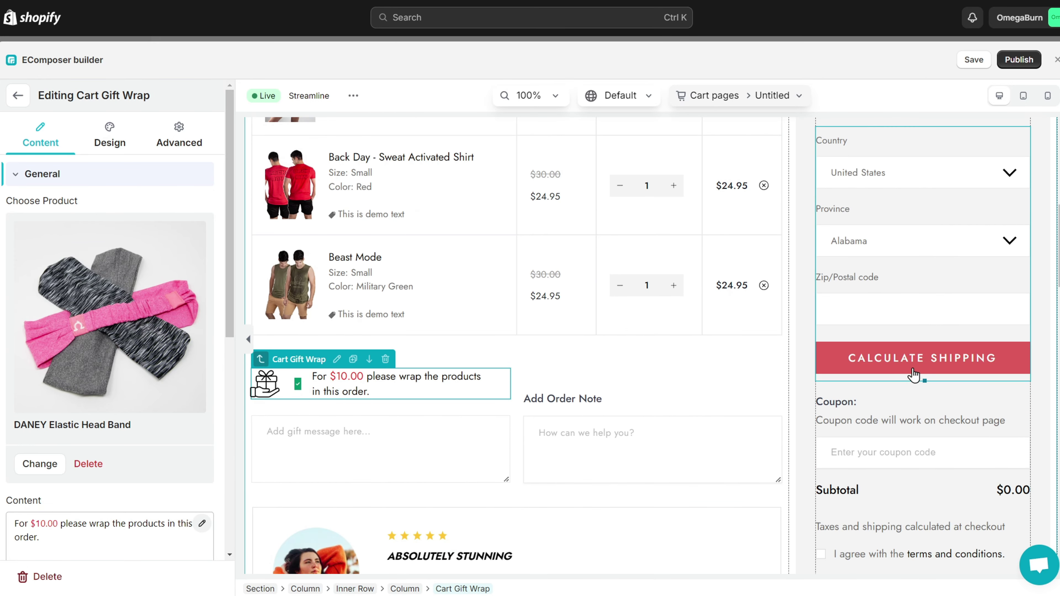
{"action": "scroll", "coordinate": [949, 434], "scroll_direction": "down", "scroll_amount": 3}
{"action": "scroll", "coordinate": [859, 400], "scroll_direction": "up", "scroll_amount": 6}
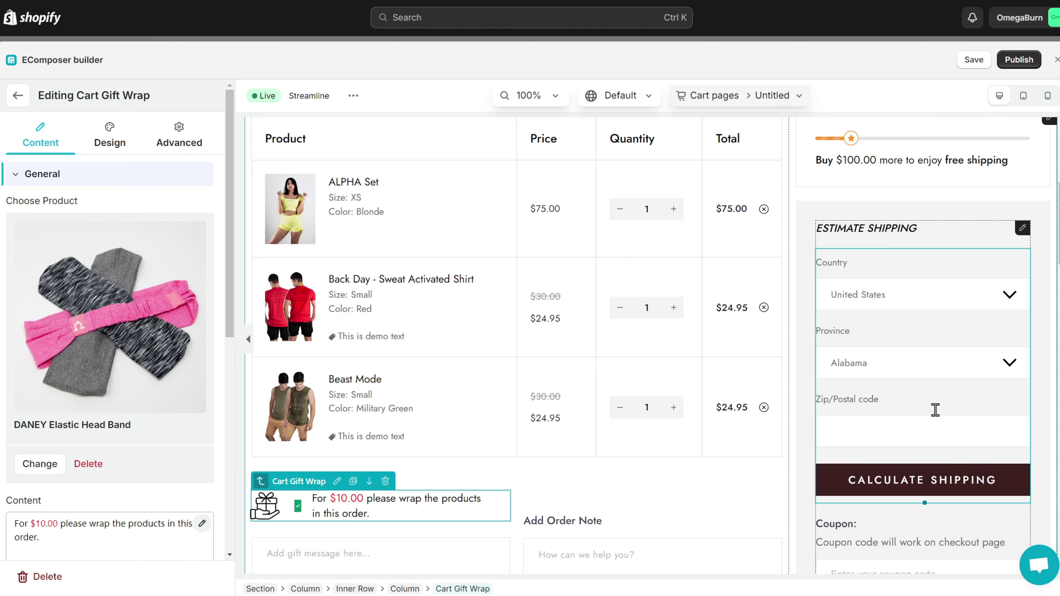
{"action": "scroll", "coordinate": [700, 395], "scroll_direction": "up", "scroll_amount": 3}
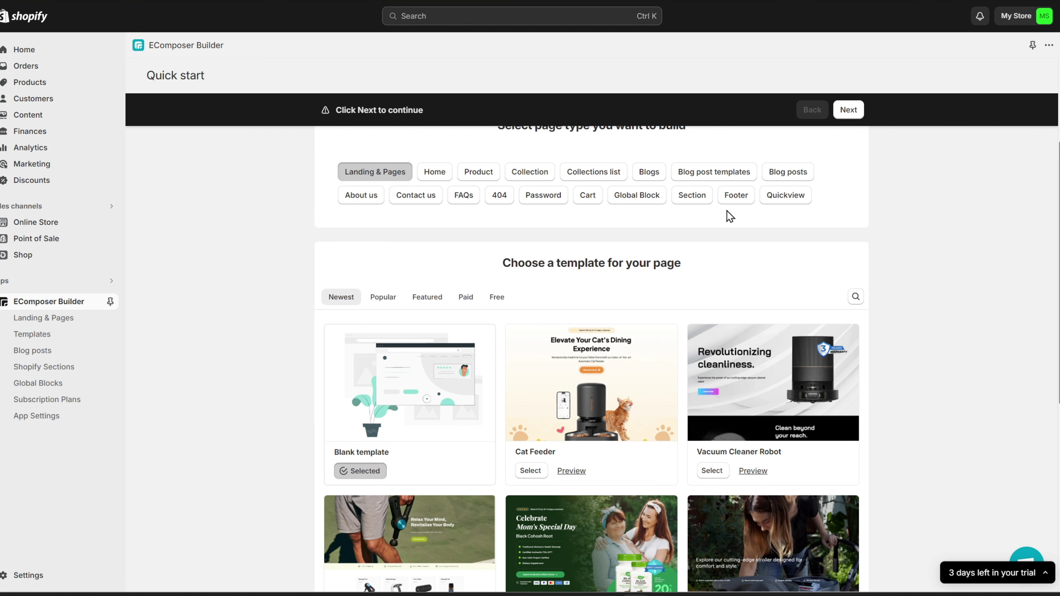
Create a landing page from the Blank template, title it "GymShark Clone" and start building it.
{"action": "left_click", "coordinate": [847, 121]}
{"action": "double_click", "coordinate": [492, 262]}
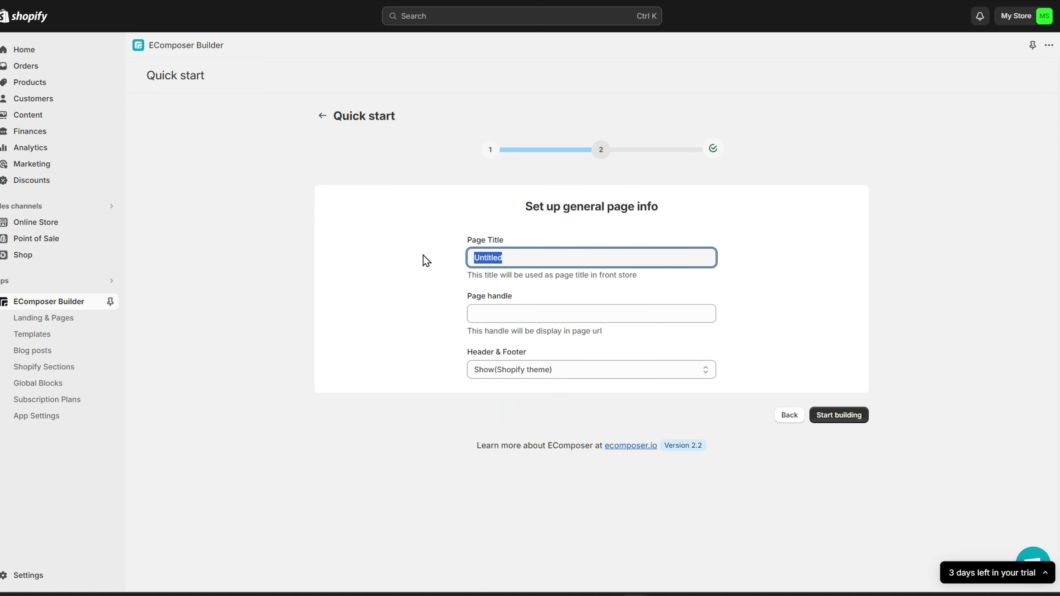
{"action": "type", "text": "GymBeam Store"}
{"action": "left_click", "coordinate": [839, 416]}
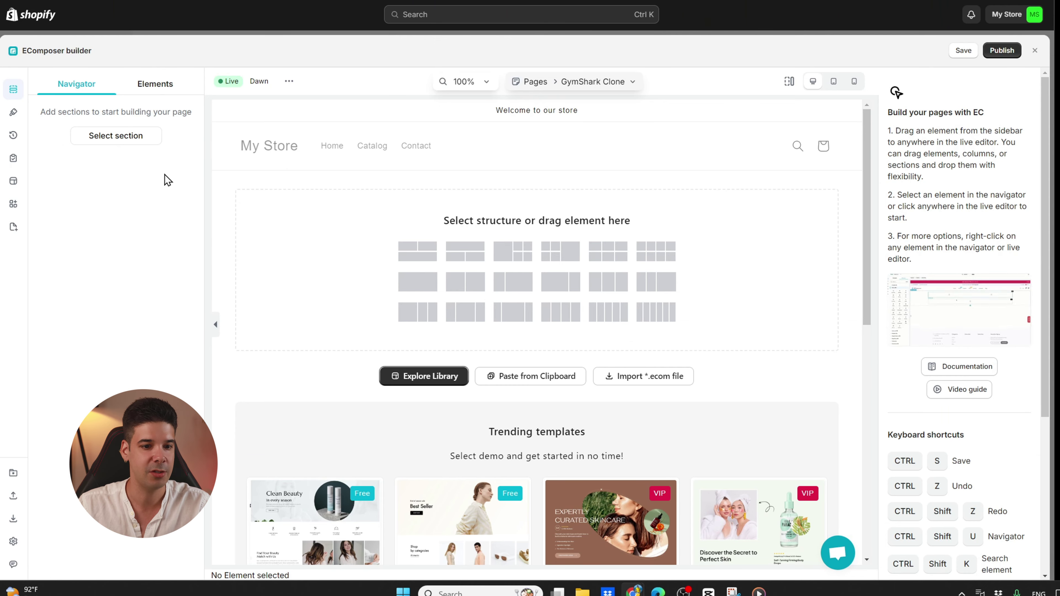
Search the section library for "banner text" and insert the stroller Banner Text section under the current layout, keeping the template's typography.
{"action": "left_click", "coordinate": [134, 142]}
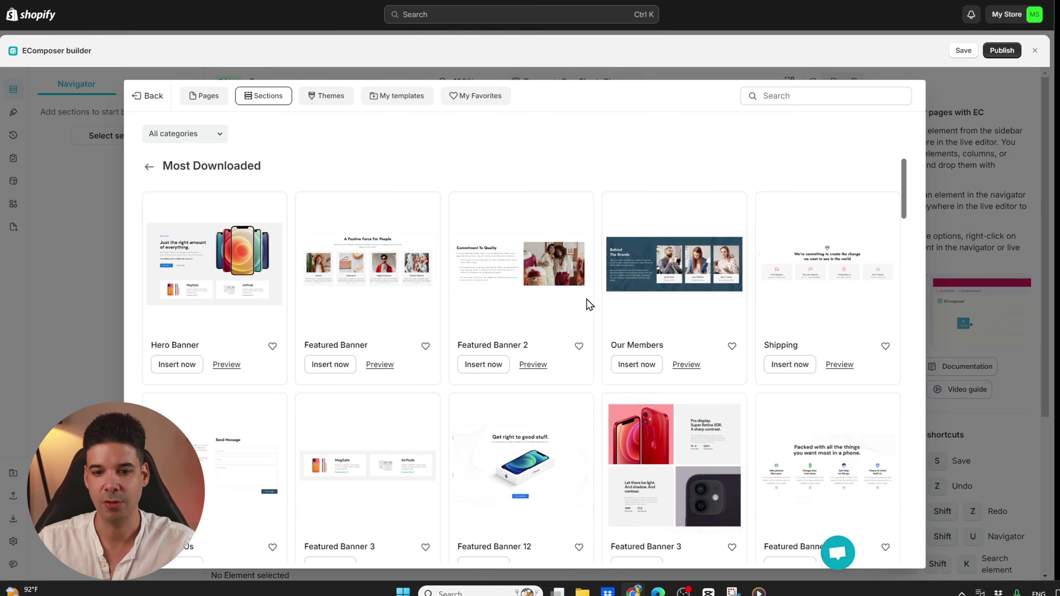
{"action": "scroll", "coordinate": [587, 299], "scroll_direction": "down", "scroll_amount": 8}
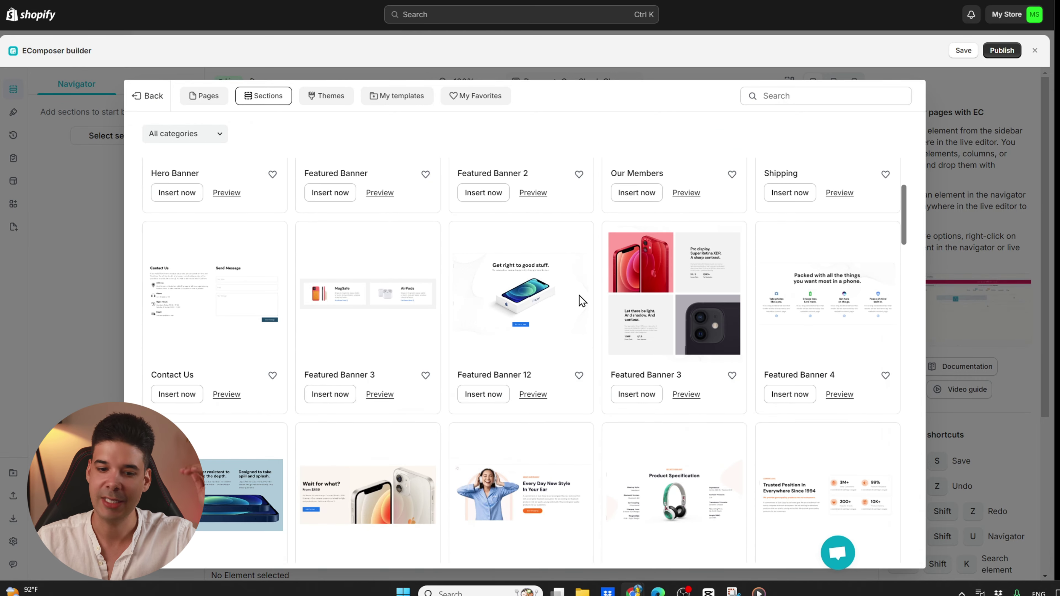
{"action": "scroll", "coordinate": [575, 297], "scroll_direction": "down", "scroll_amount": 15}
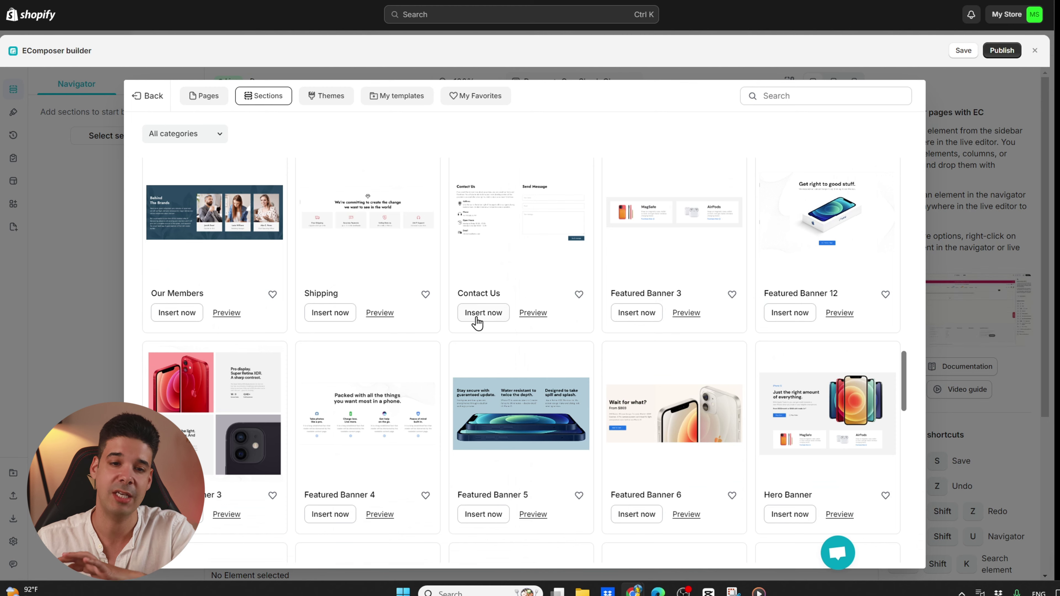
{"action": "scroll", "coordinate": [514, 293], "scroll_direction": "down", "scroll_amount": 10}
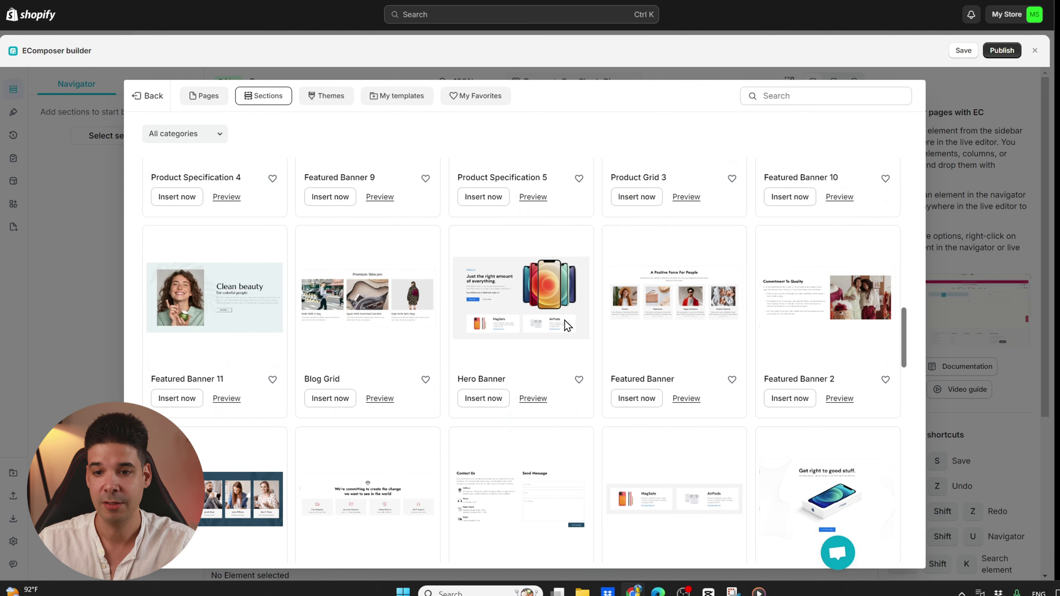
{"action": "scroll", "coordinate": [599, 316], "scroll_direction": "up", "scroll_amount": 7}
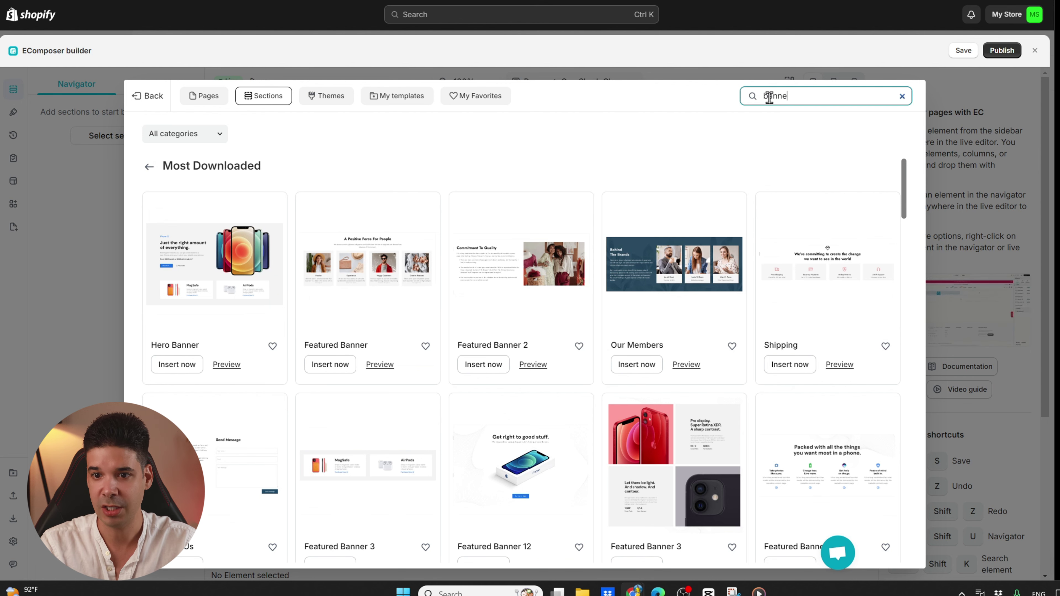
{"action": "type", "text": "xt"}
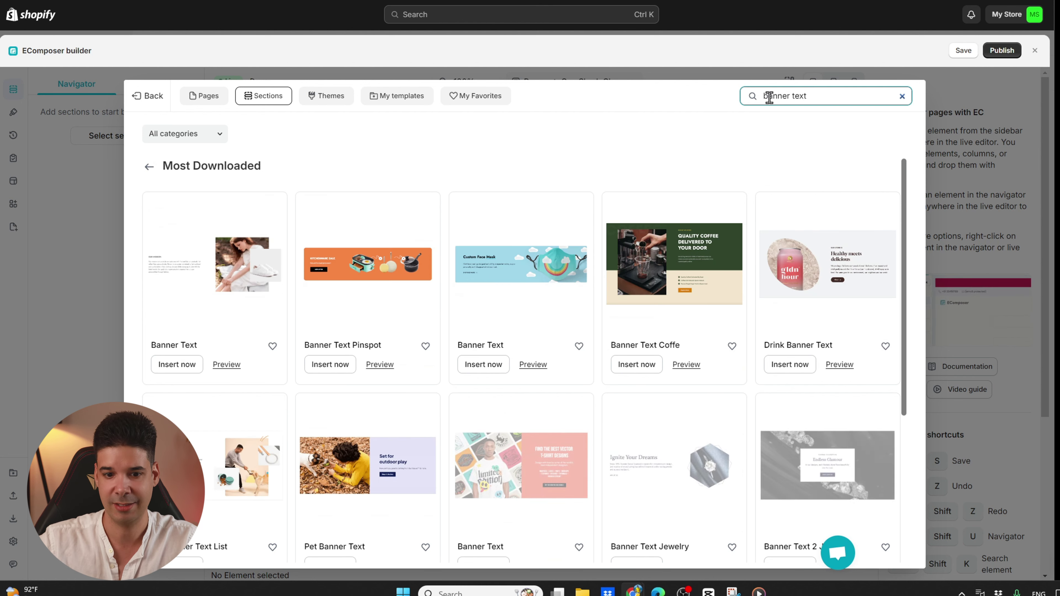
{"action": "scroll", "coordinate": [501, 262], "scroll_direction": "down", "scroll_amount": 4}
{"action": "scroll", "coordinate": [500, 262], "scroll_direction": "down", "scroll_amount": 8}
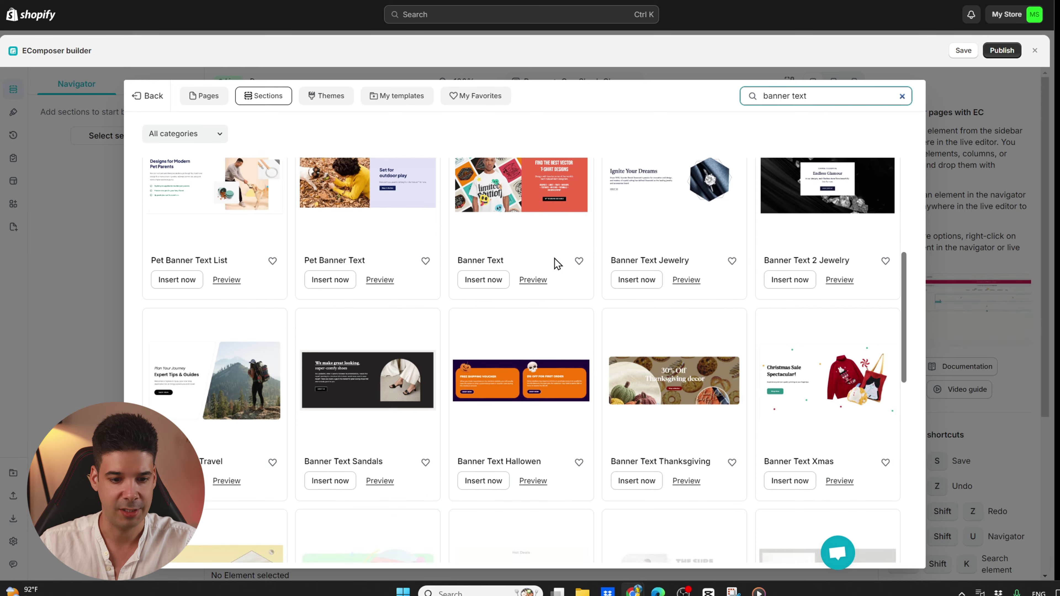
{"action": "scroll", "coordinate": [543, 261], "scroll_direction": "down", "scroll_amount": 10}
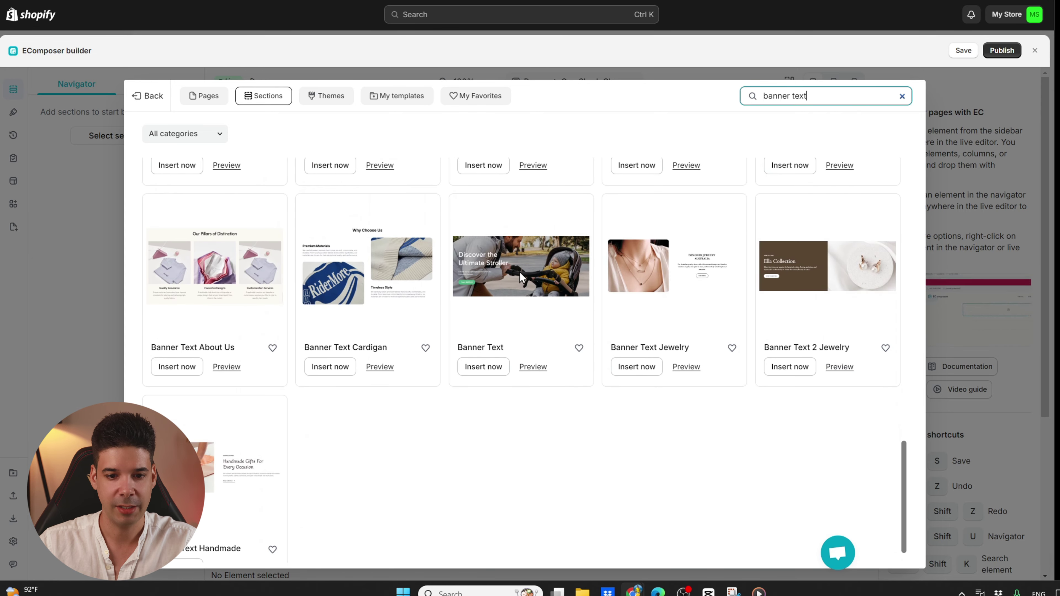
{"action": "left_click", "coordinate": [497, 371]}
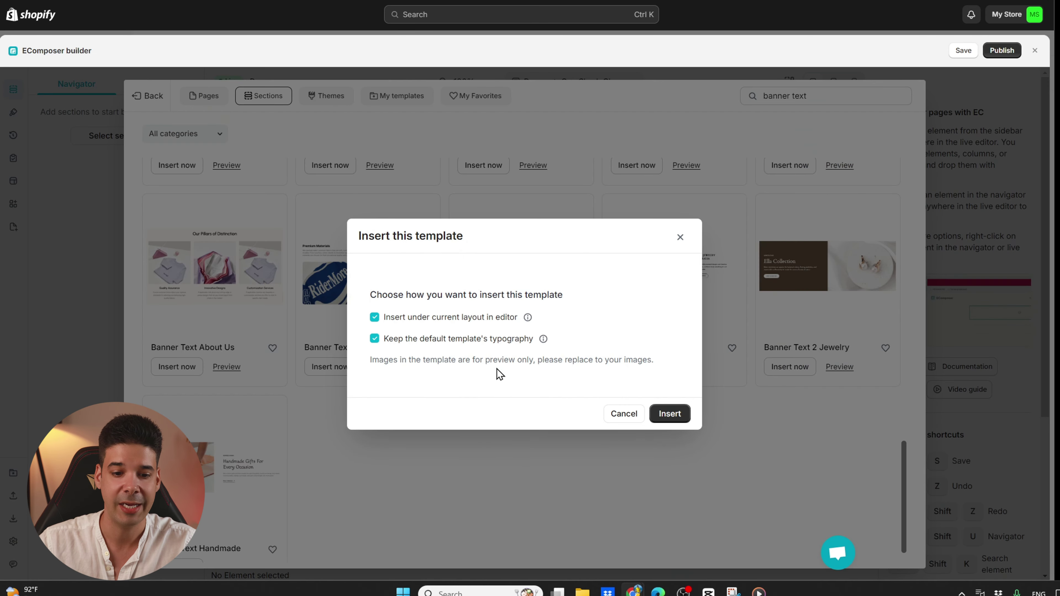
{"action": "left_click", "coordinate": [670, 414]}
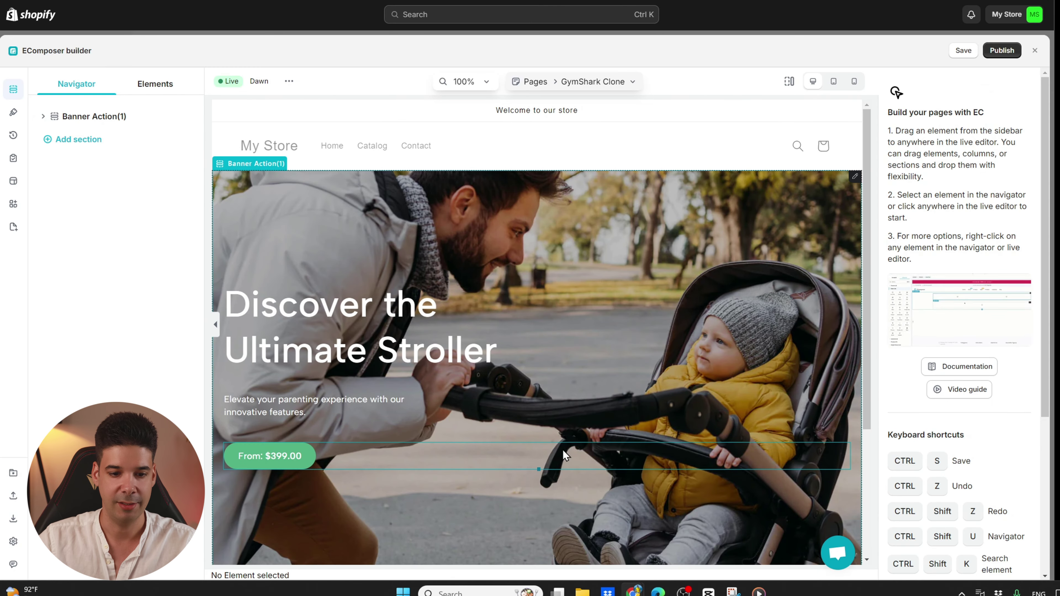
{"action": "left_click", "coordinate": [501, 378]}
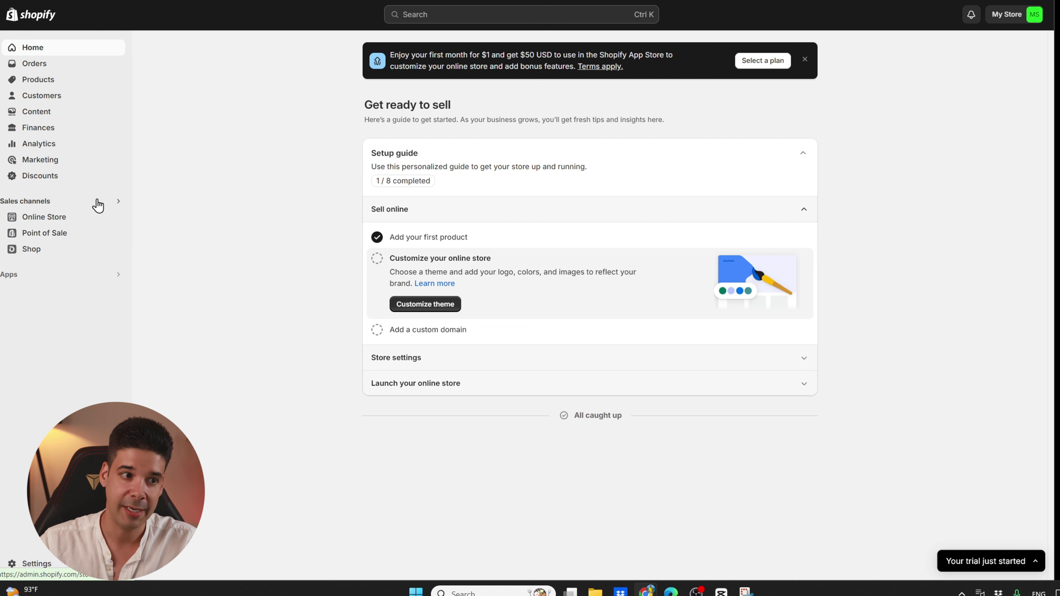
Upload the April Key Looks 16x9 web banner MP4 video to the store's content files.
{"action": "left_click", "coordinate": [43, 119]}
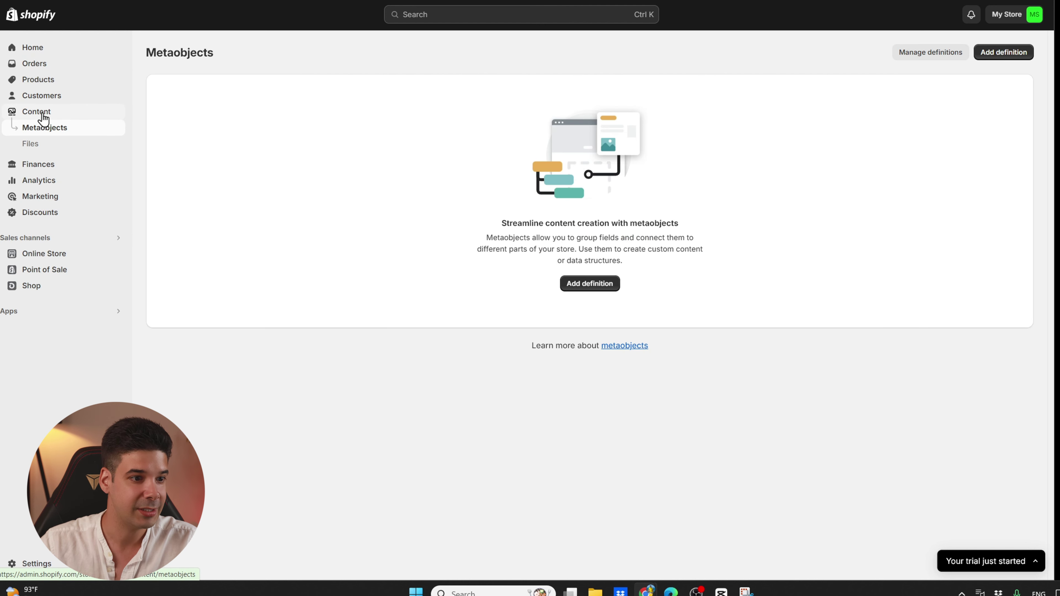
{"action": "left_click", "coordinate": [29, 146]}
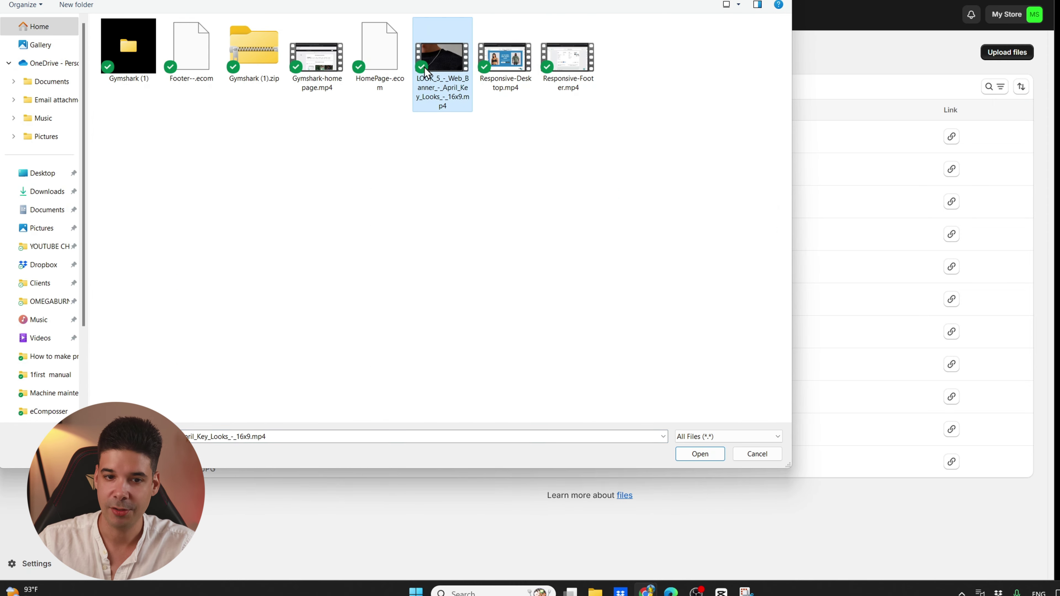
{"action": "left_click", "coordinate": [705, 453]}
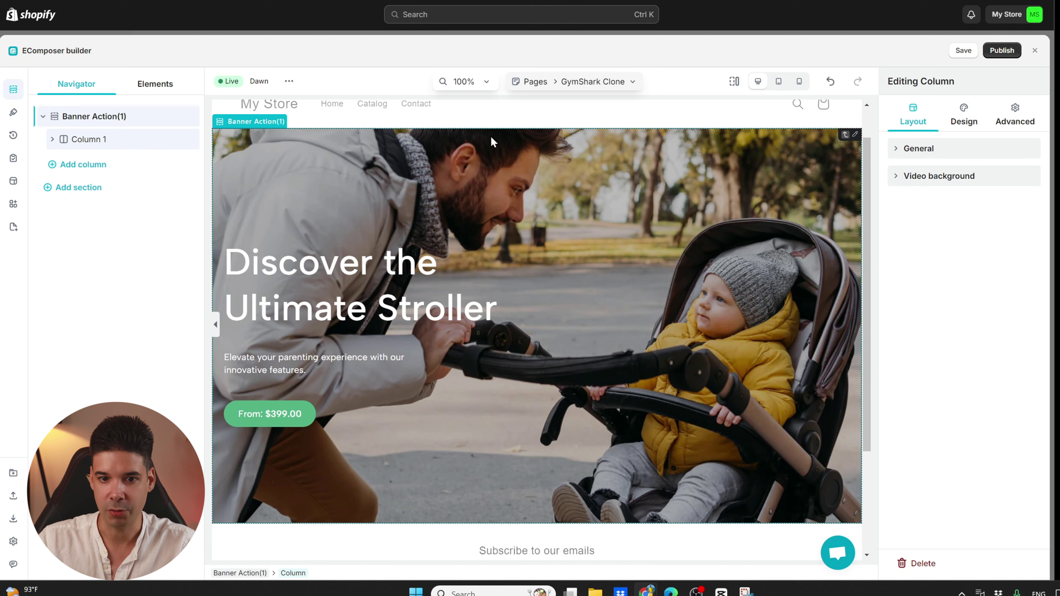
Give the banner section a video background from a custom video URL, using the uploaded video's Shopify link, and turn on autoplay.
{"action": "left_click", "coordinate": [248, 125]}
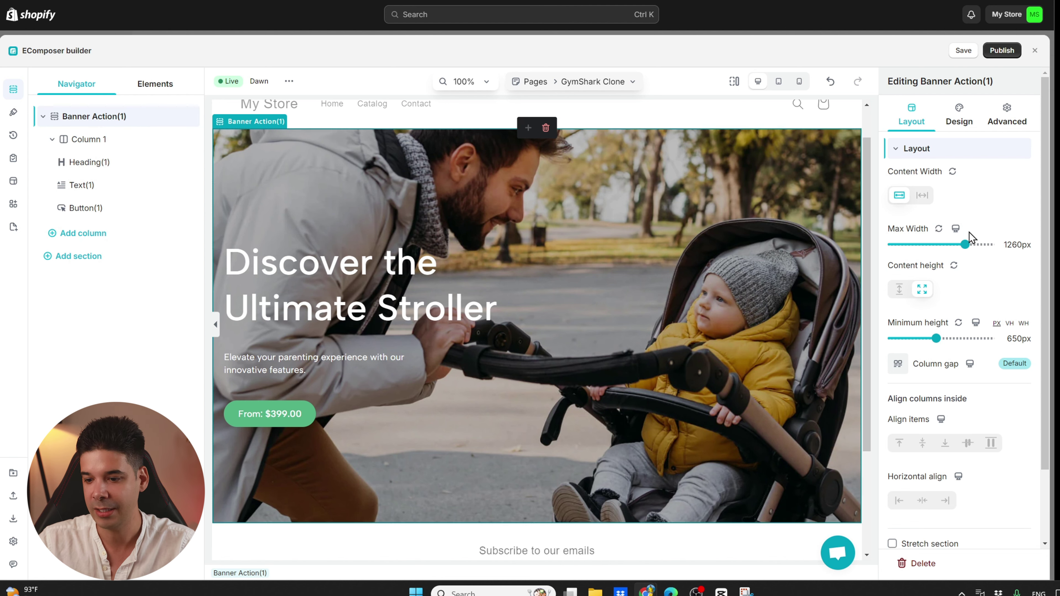
{"action": "scroll", "coordinate": [951, 192], "scroll_direction": "down", "scroll_amount": 2}
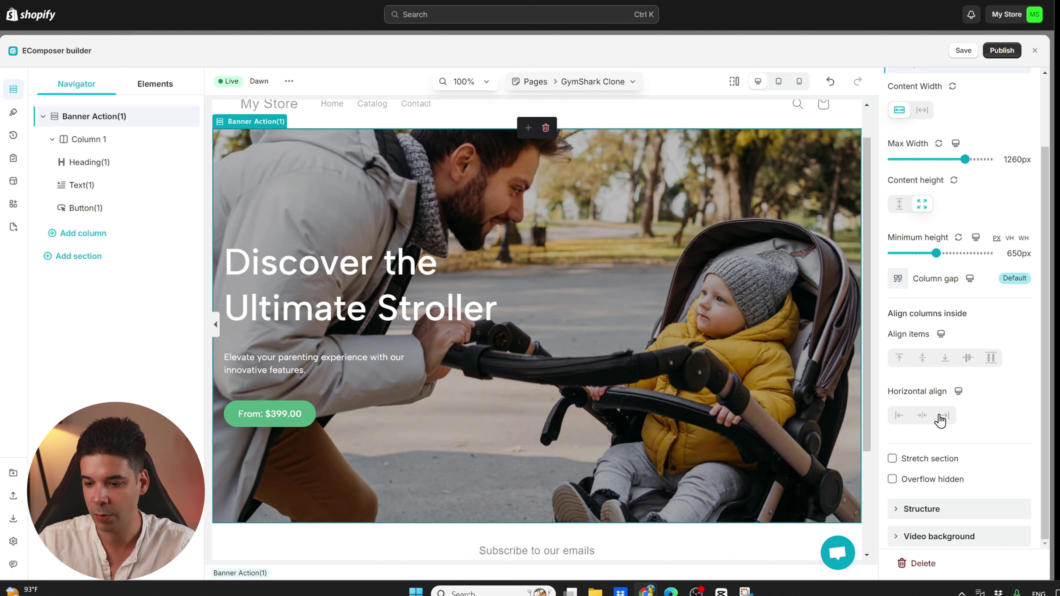
{"action": "left_click", "coordinate": [896, 539]}
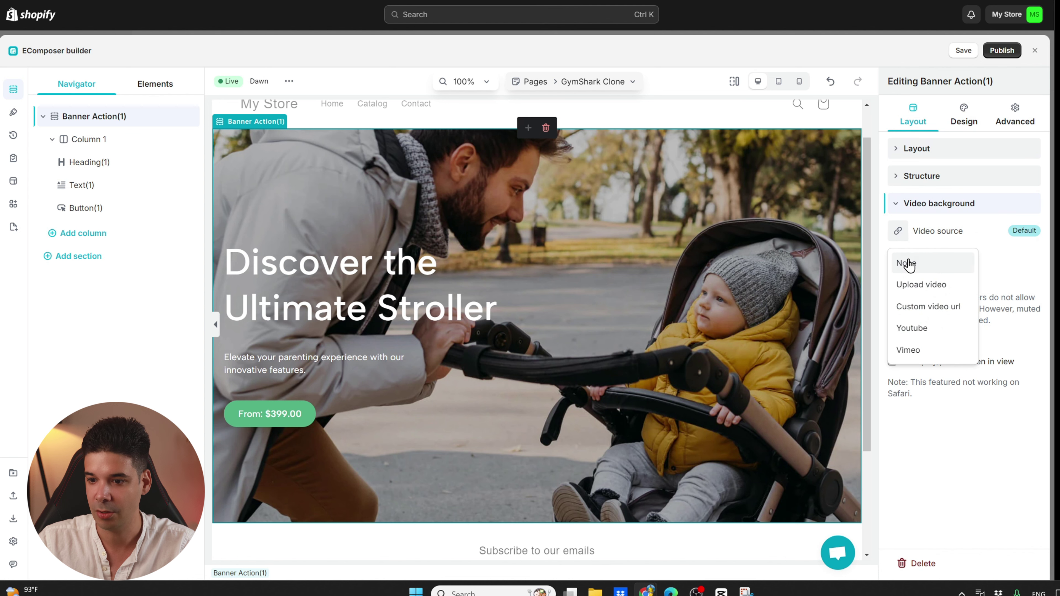
{"action": "left_click", "coordinate": [930, 308]}
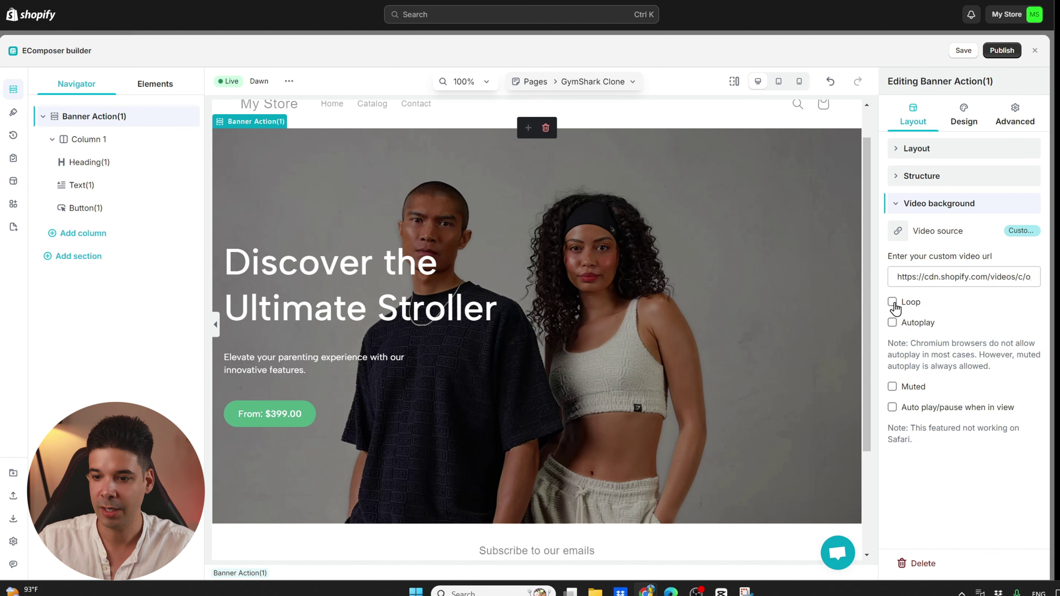
{"action": "left_click", "coordinate": [893, 323]}
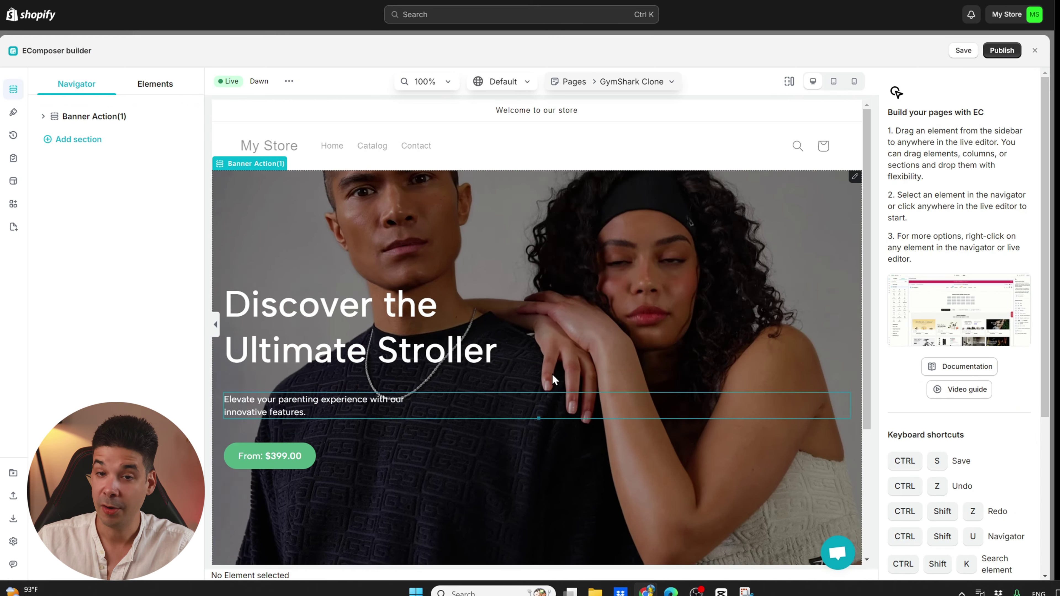
Hide the editor's side panels and examine the banner with its video background at full width.
{"action": "left_click", "coordinate": [289, 81]}
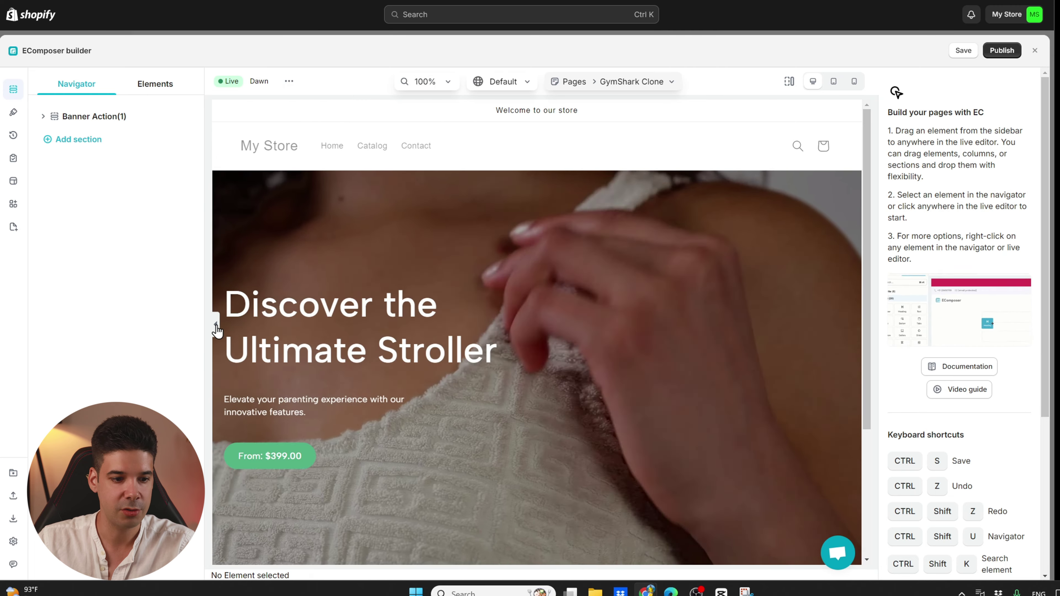
{"action": "left_click", "coordinate": [216, 324]}
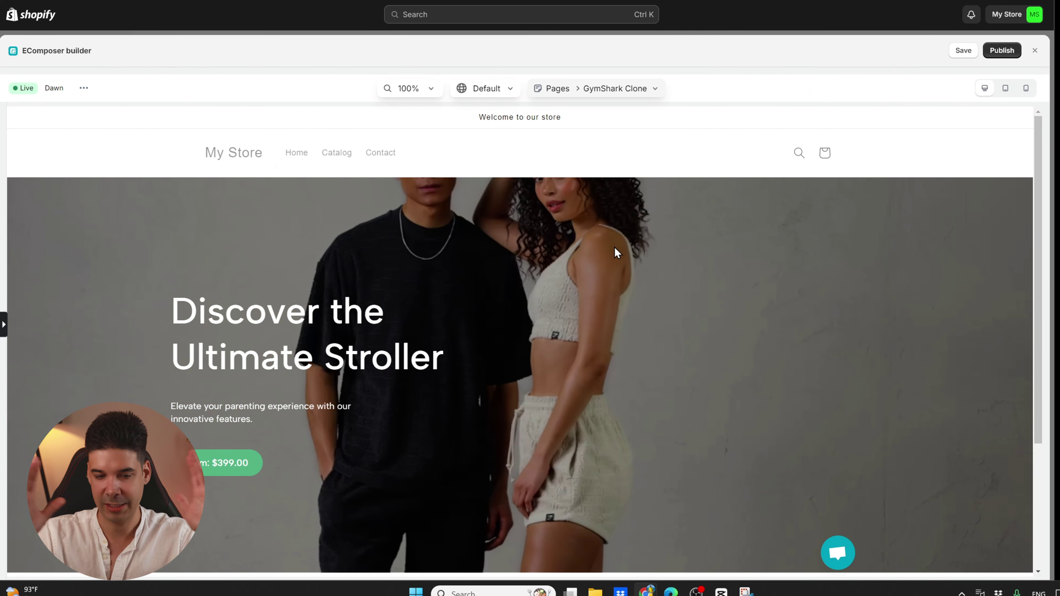
{"action": "scroll", "coordinate": [560, 267], "scroll_direction": "down", "scroll_amount": 2}
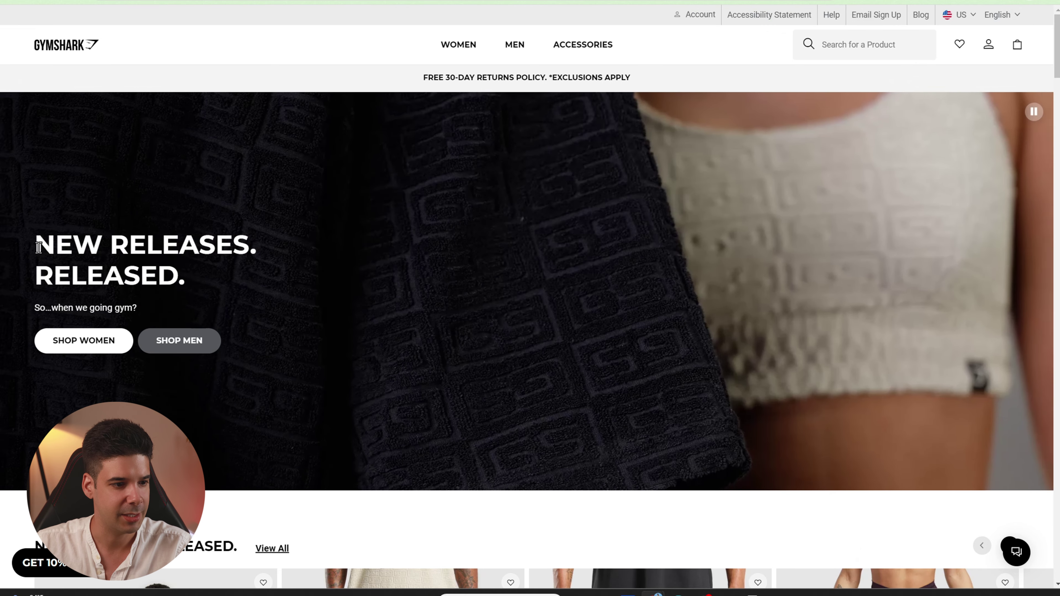
Copy the headline "NEW RELEASES. RELEASED." from the Gymshark homepage and replace the banner's heading text with it.
{"action": "left_click_drag", "start_coordinate": [36, 234], "coordinate": [201, 280]}
{"action": "key", "text": "ctrl+c"}
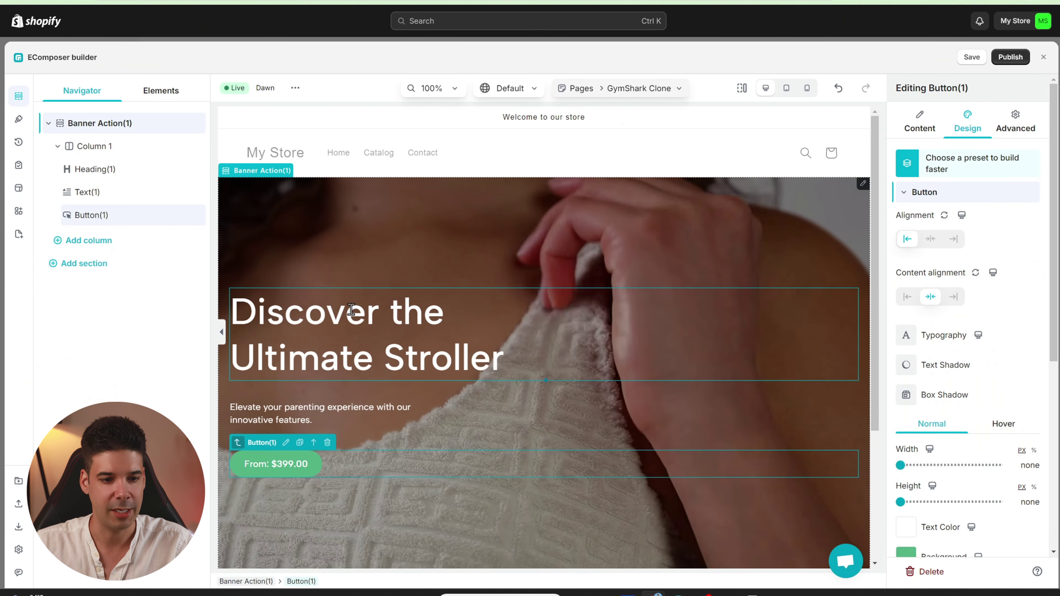
{"action": "left_click", "coordinate": [269, 311]}
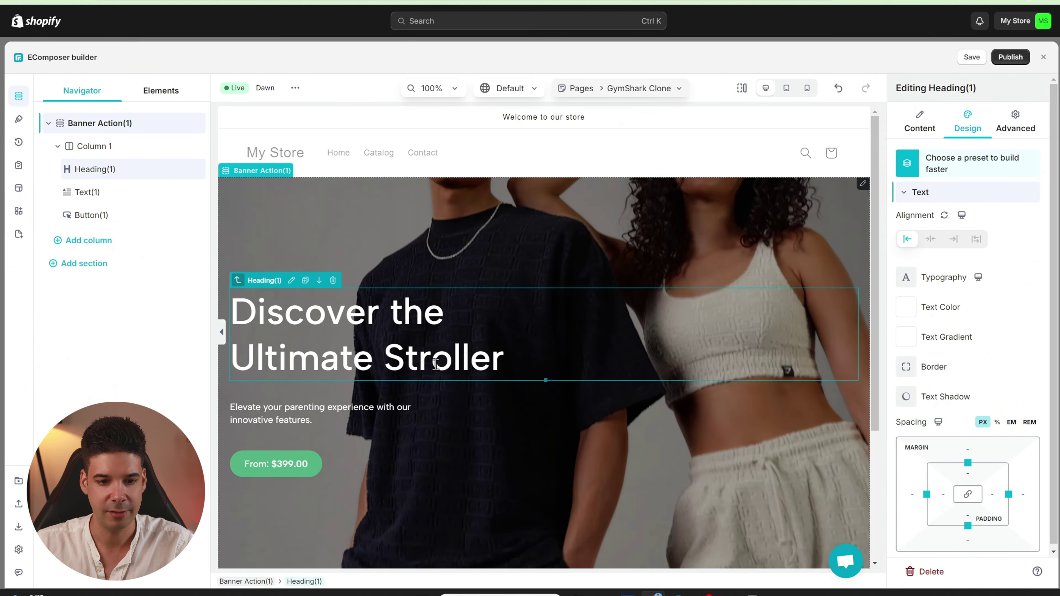
{"action": "left_click", "coordinate": [922, 126]}
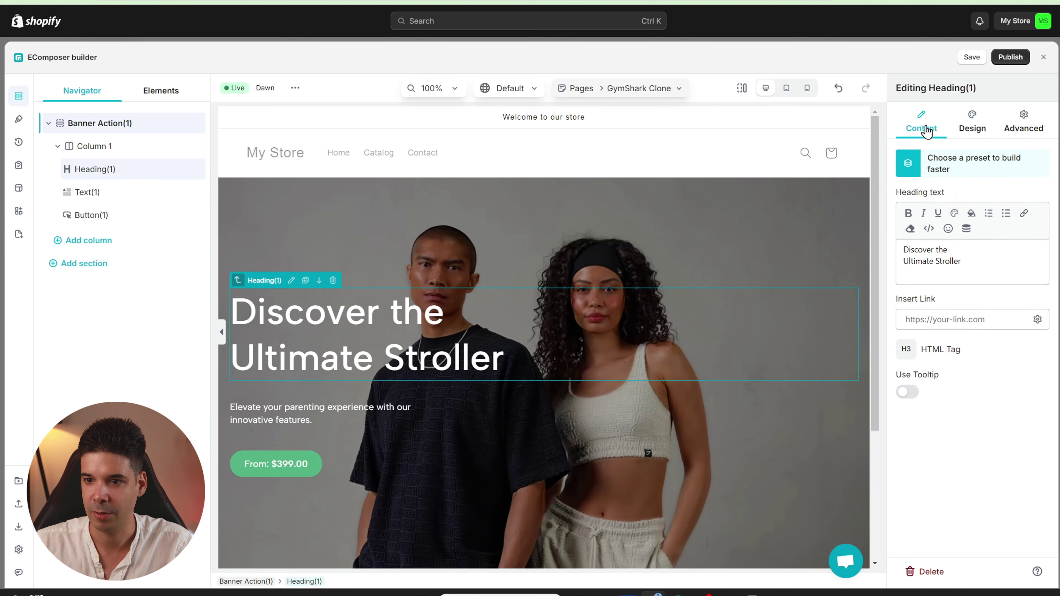
{"action": "left_click_drag", "start_coordinate": [963, 261], "coordinate": [906, 249]}
{"action": "key", "text": "ctrl+v"}
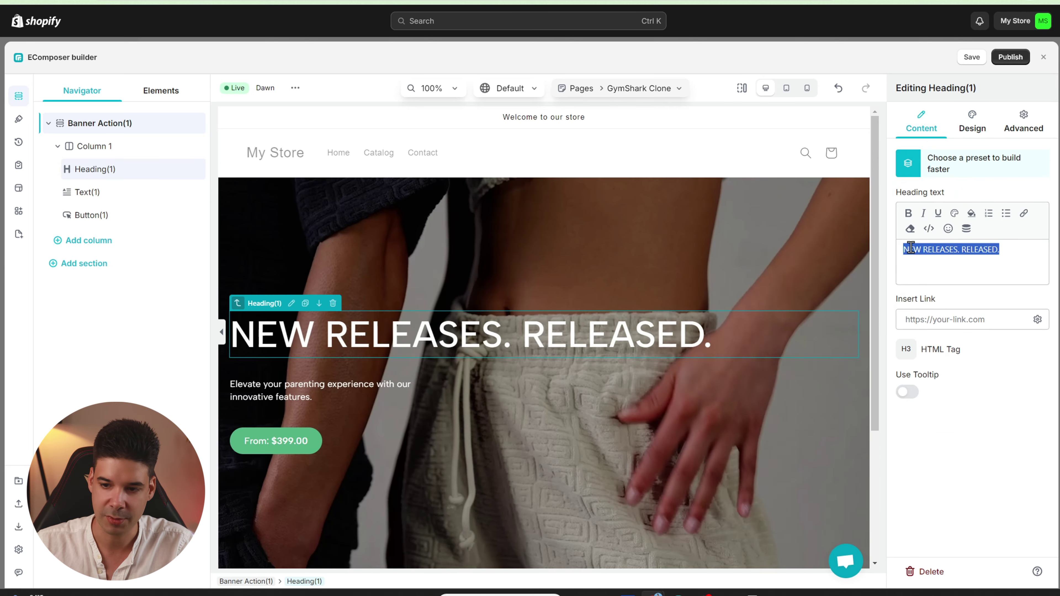
Break the banner heading after "NEW RELEASES." so that "RELEASED." starts a second line.
{"action": "left_click", "coordinate": [961, 250]}
{"action": "key", "text": "BackSpace"}
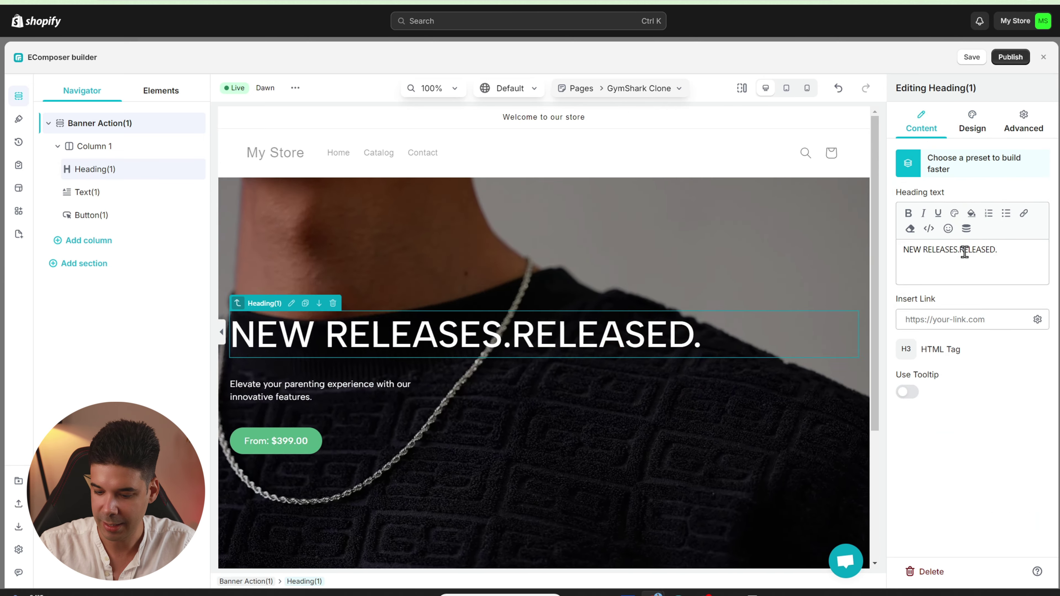
{"action": "key", "text": "Return"}
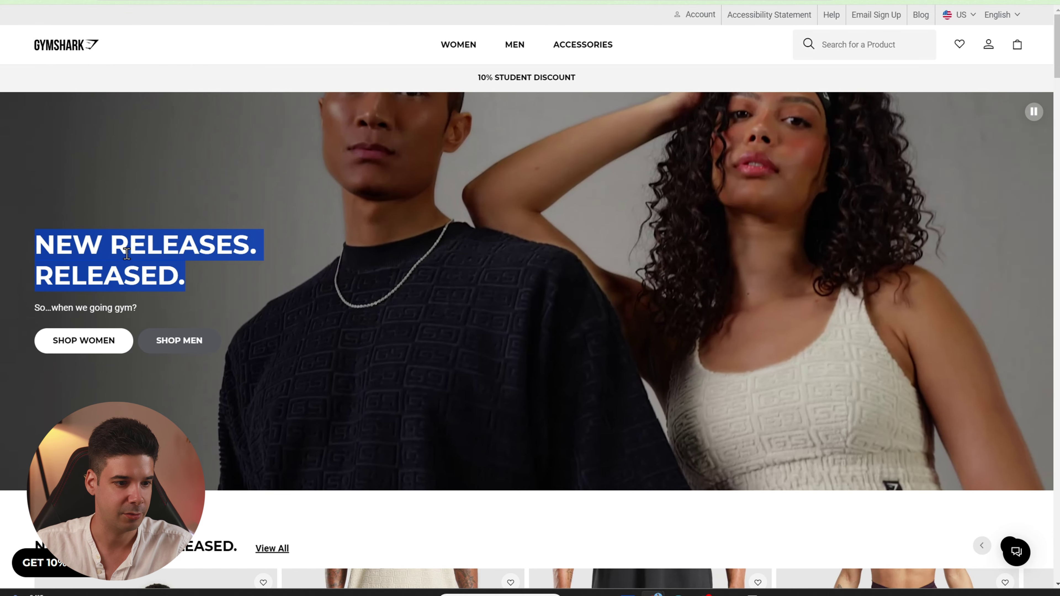
Set the font weight of the banner heading to 800 in its custom typography settings.
{"action": "left_click", "coordinate": [195, 277]}
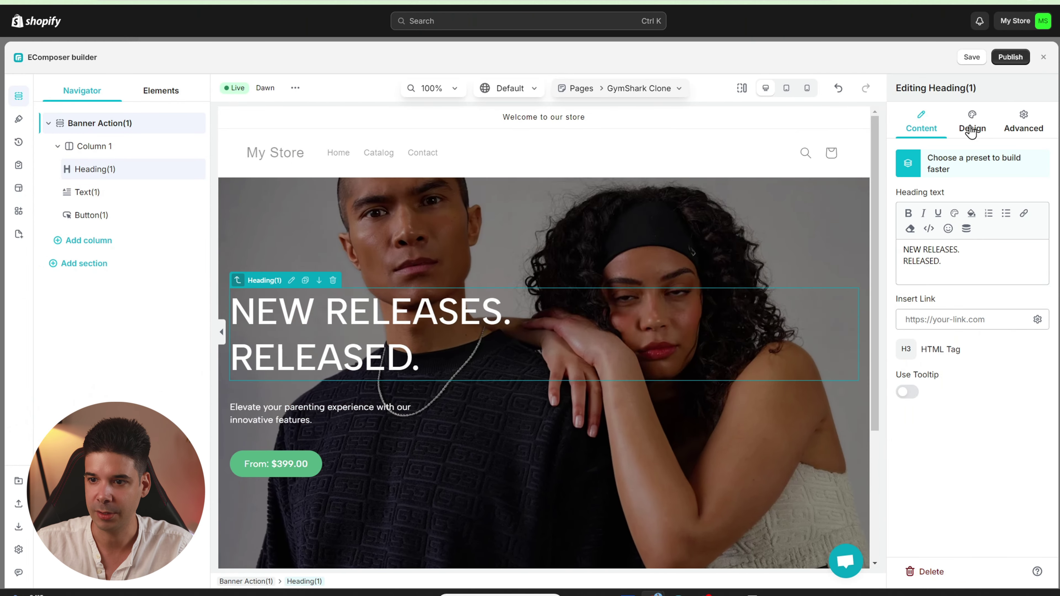
{"action": "left_click", "coordinate": [973, 126]}
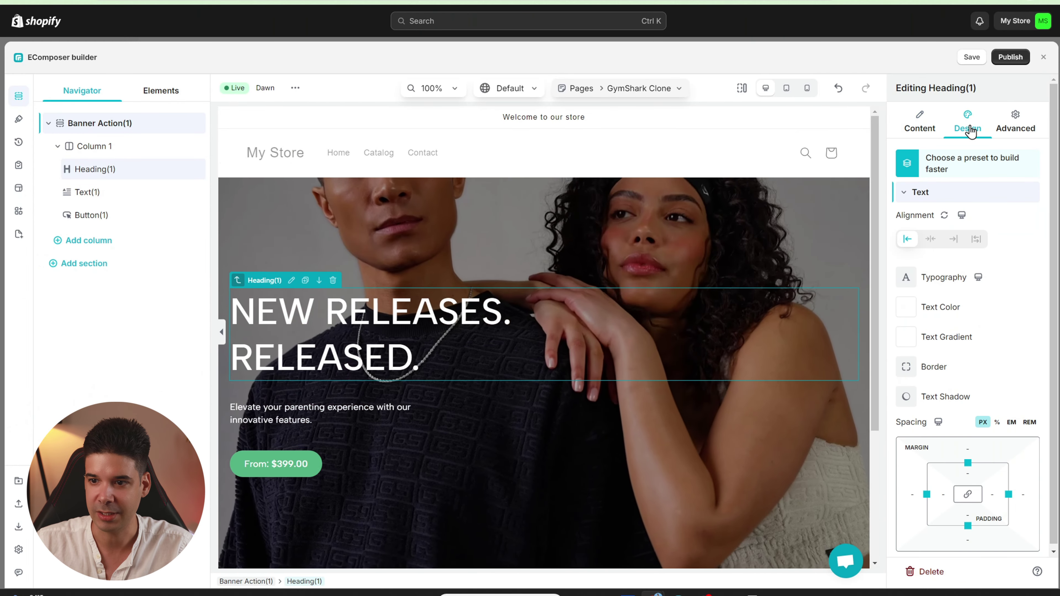
{"action": "scroll", "coordinate": [947, 290], "scroll_direction": "down", "scroll_amount": 1}
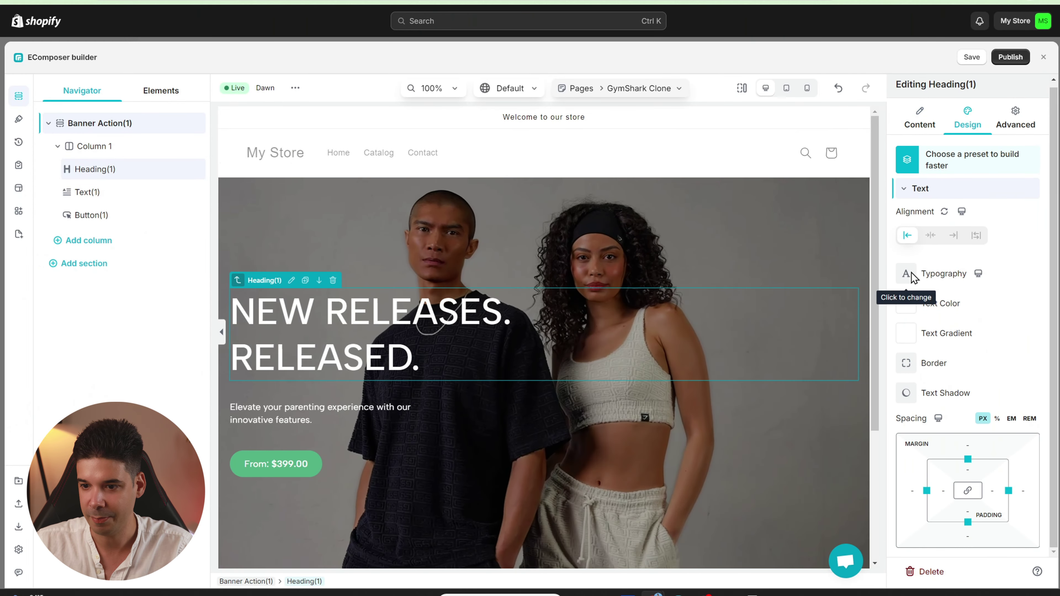
{"action": "left_click", "coordinate": [911, 276]}
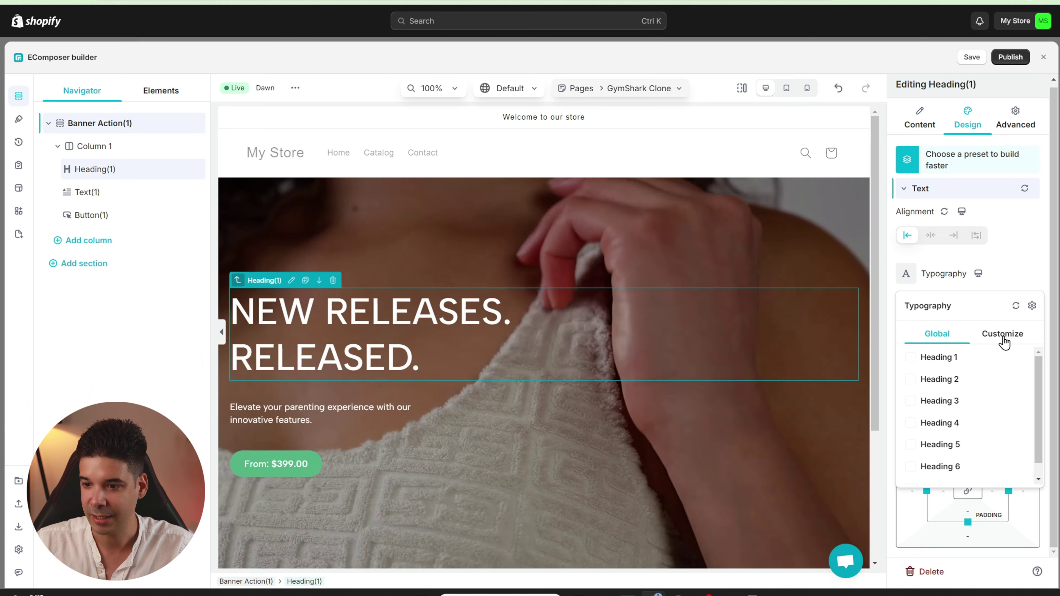
{"action": "left_click", "coordinate": [1003, 334]}
{"action": "scroll", "coordinate": [993, 396], "scroll_direction": "down", "scroll_amount": 3}
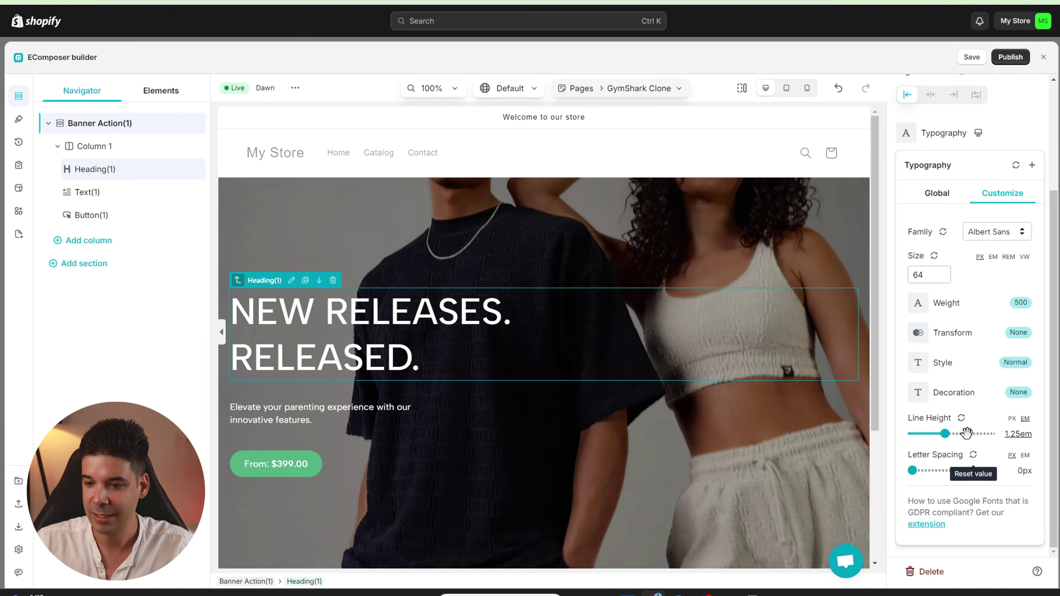
{"action": "scroll", "coordinate": [977, 394], "scroll_direction": "up", "scroll_amount": 1}
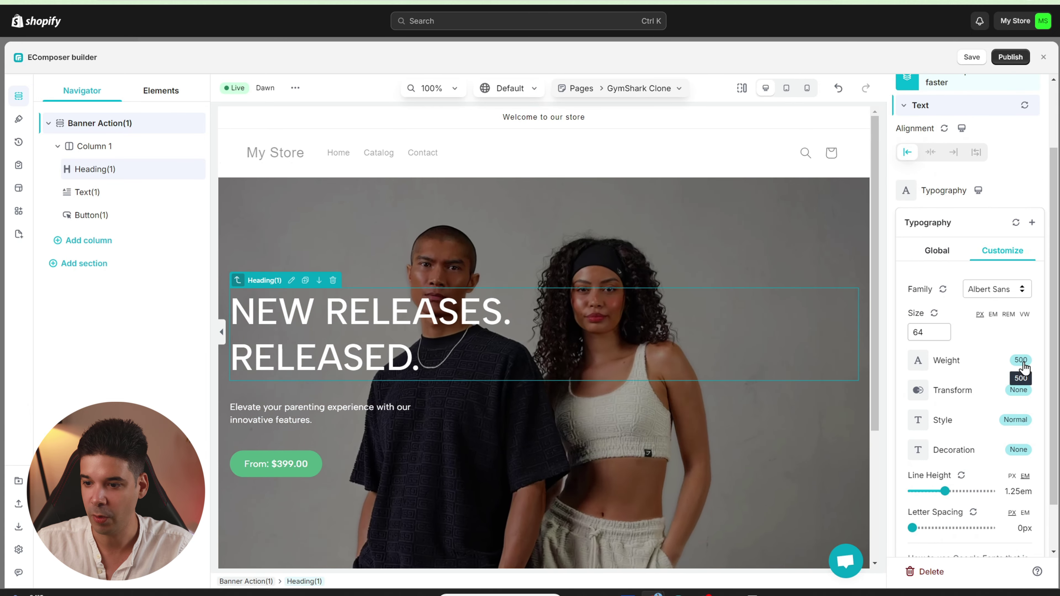
{"action": "left_click", "coordinate": [1020, 360]}
{"action": "scroll", "coordinate": [944, 458], "scroll_direction": "down", "scroll_amount": 3}
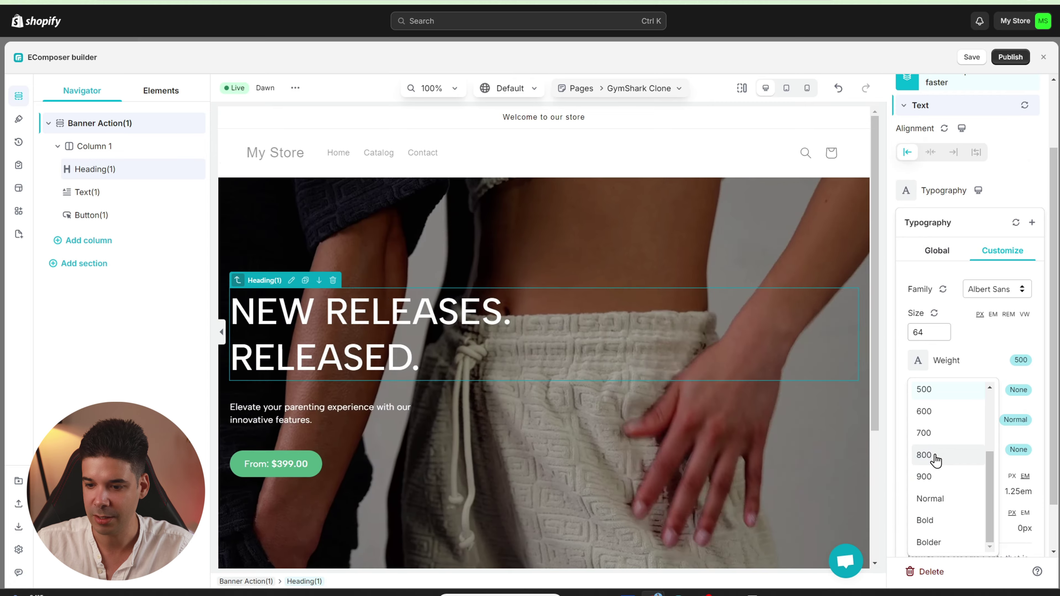
{"action": "left_click", "coordinate": [939, 457]}
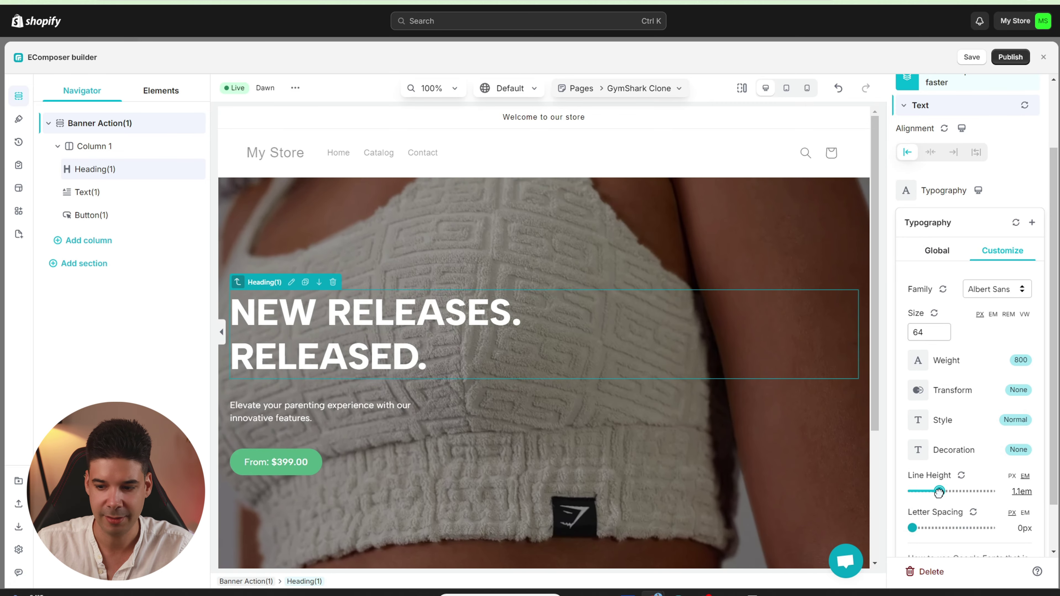
Tighten the banner heading's line height to 1em and set its font size to 45 px.
{"action": "left_click_drag", "start_coordinate": [945, 492], "coordinate": [936, 492]}
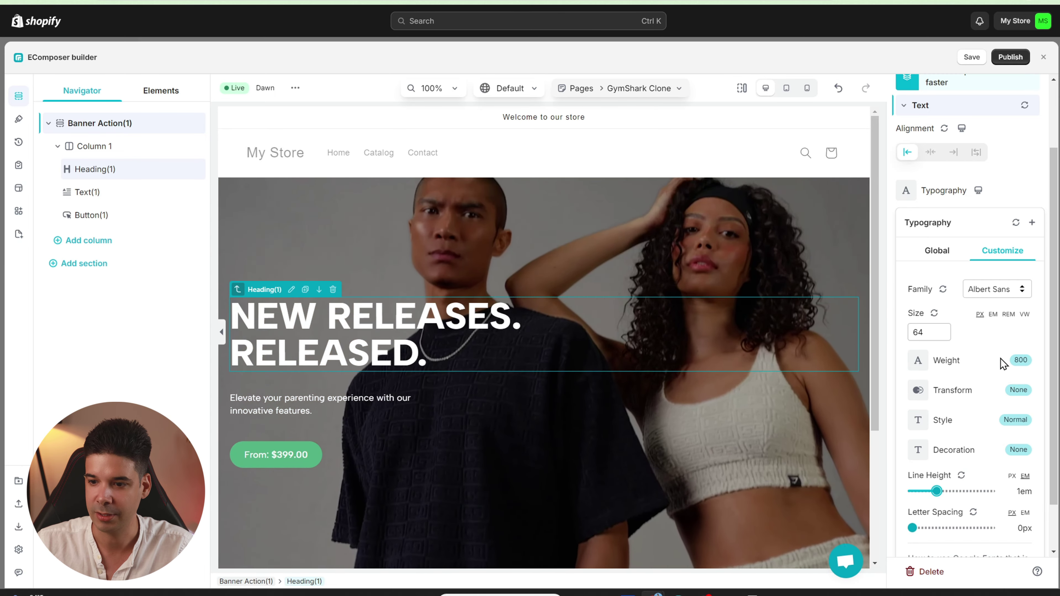
{"action": "scroll", "coordinate": [949, 395], "scroll_direction": "up", "scroll_amount": 2}
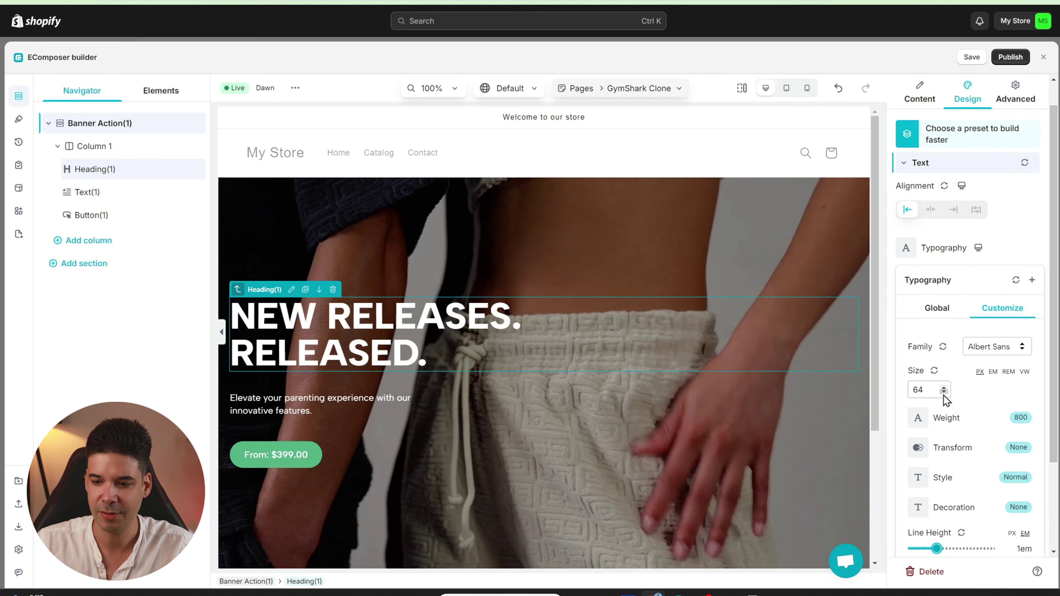
{"action": "left_click", "coordinate": [943, 393]}
{"action": "left_click_drag", "start_coordinate": [943, 393], "coordinate": [942, 393]}
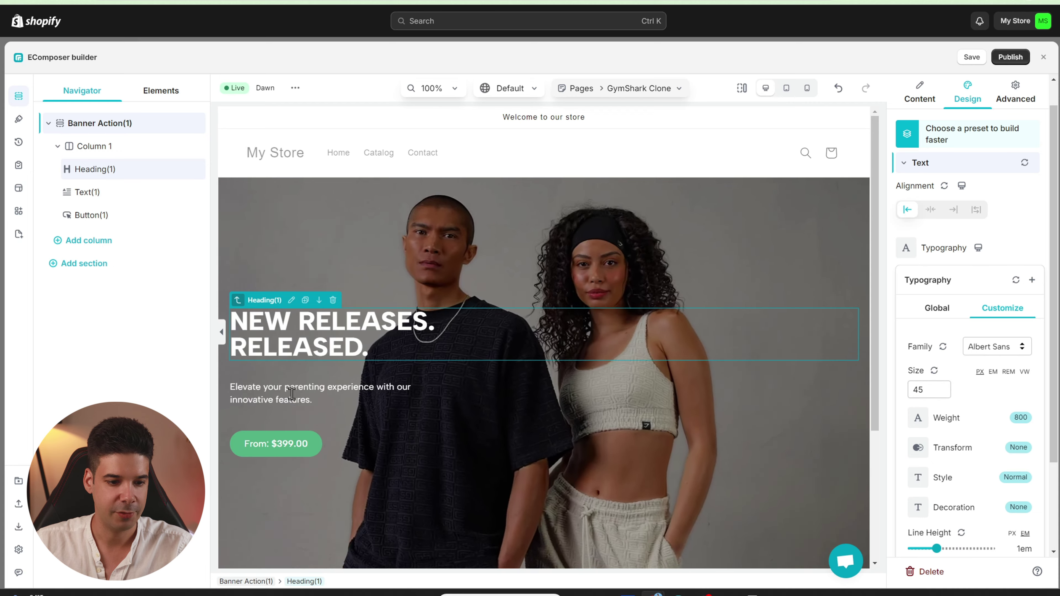
Copy the tagline "So...when we going gym?" from the Gymshark homepage and replace the text below the banner heading with it.
{"action": "left_click", "coordinate": [292, 393]}
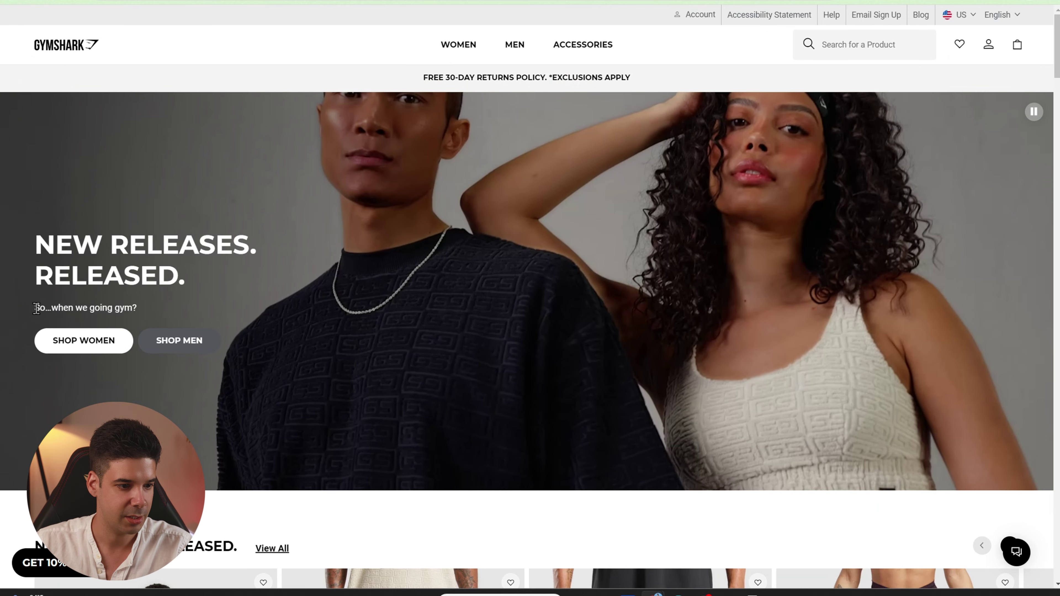
{"action": "left_click_drag", "start_coordinate": [35, 307], "coordinate": [154, 308]}
{"action": "key", "text": "ctrl+c"}
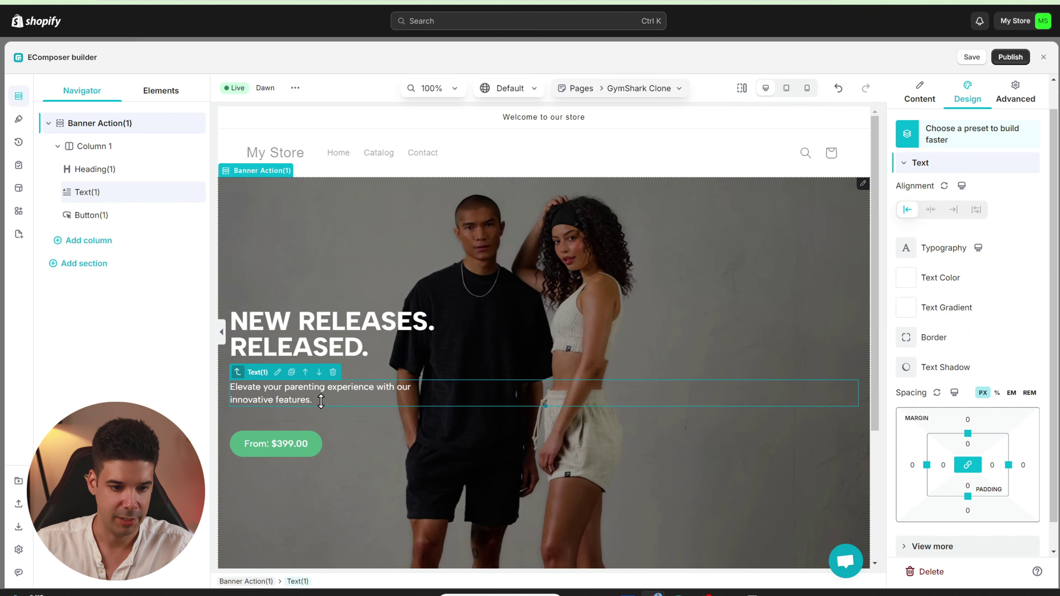
{"action": "left_click", "coordinate": [937, 96]}
{"action": "left_click_drag", "start_coordinate": [975, 384], "coordinate": [905, 365]}
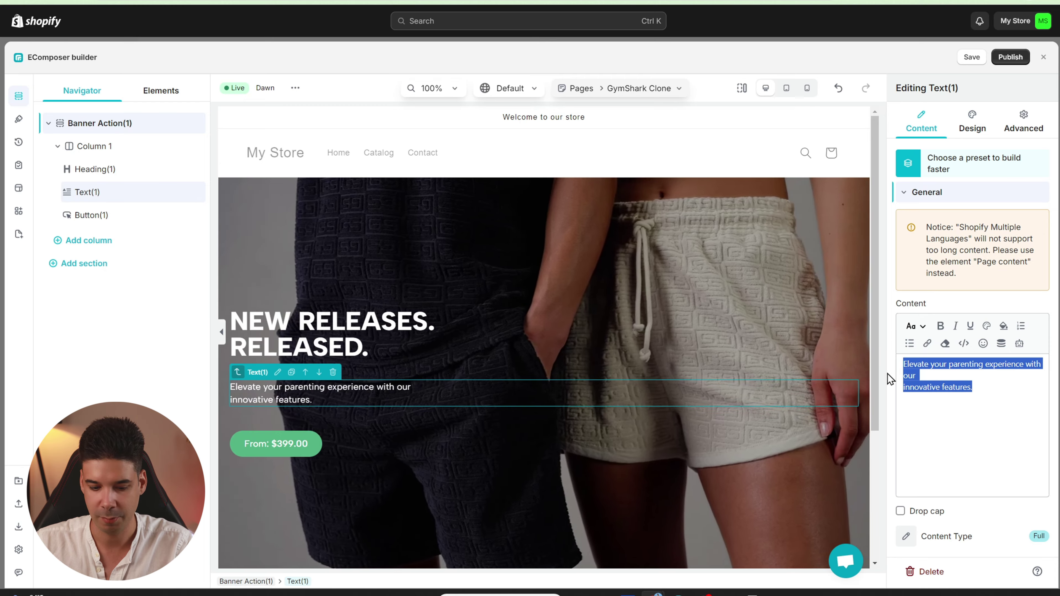
{"action": "key", "text": "ctrl+v"}
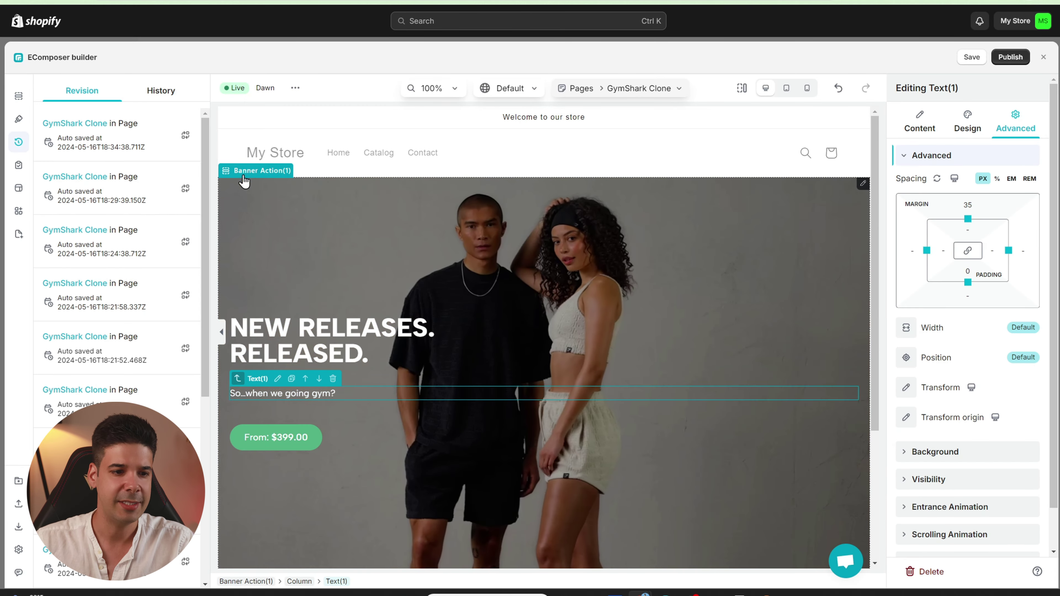
Set the top margin of the tagline text in the banner to 20 px.
{"action": "left_click", "coordinate": [261, 268]}
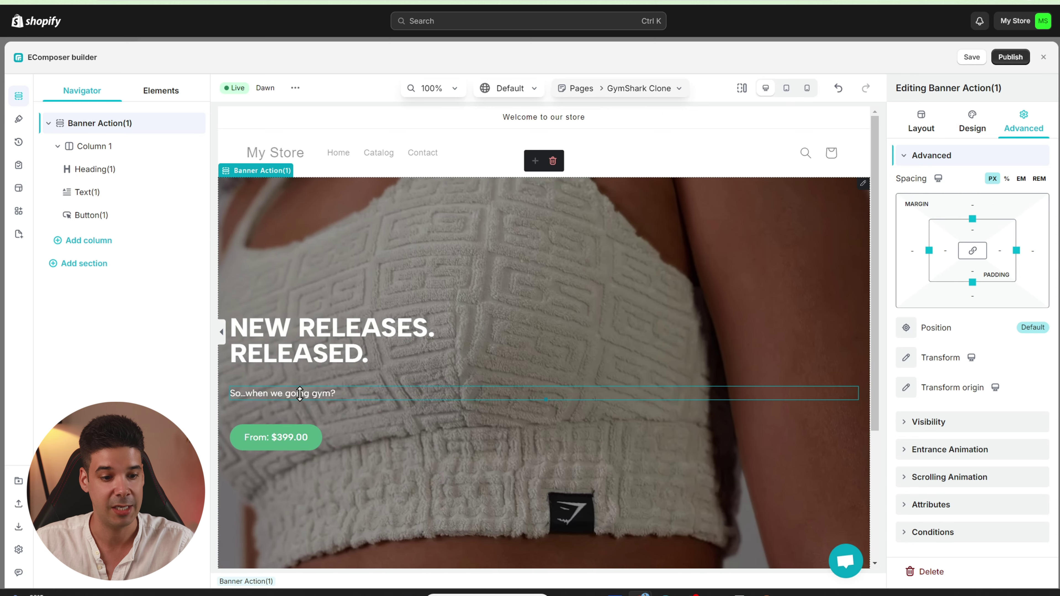
{"action": "left_click", "coordinate": [302, 392]}
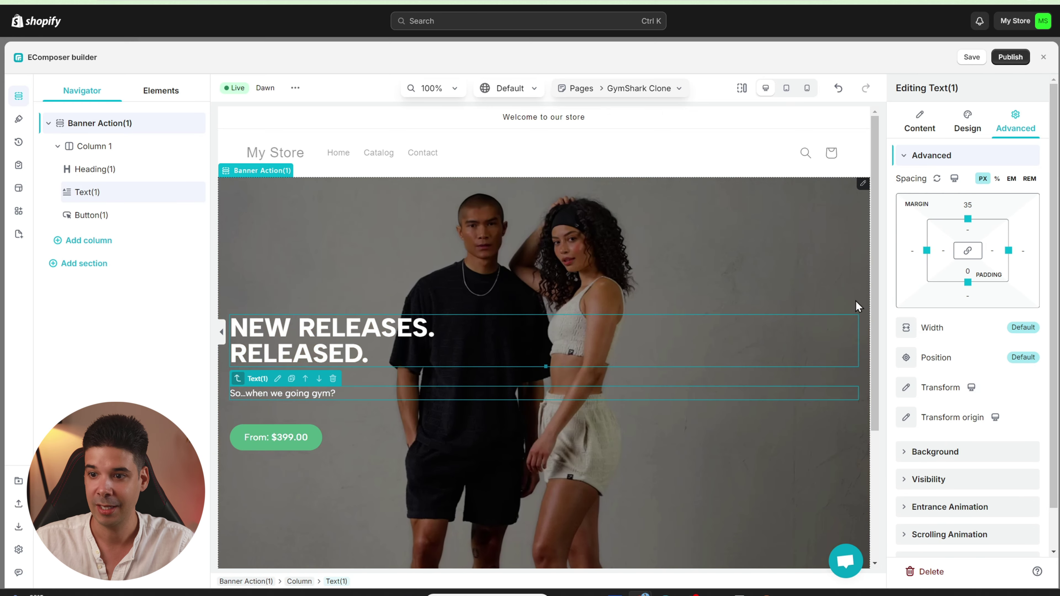
{"action": "left_click_drag", "start_coordinate": [966, 205], "coordinate": [968, 212]}
{"action": "left_click", "coordinate": [968, 205]}
{"action": "type", "text": "20"}
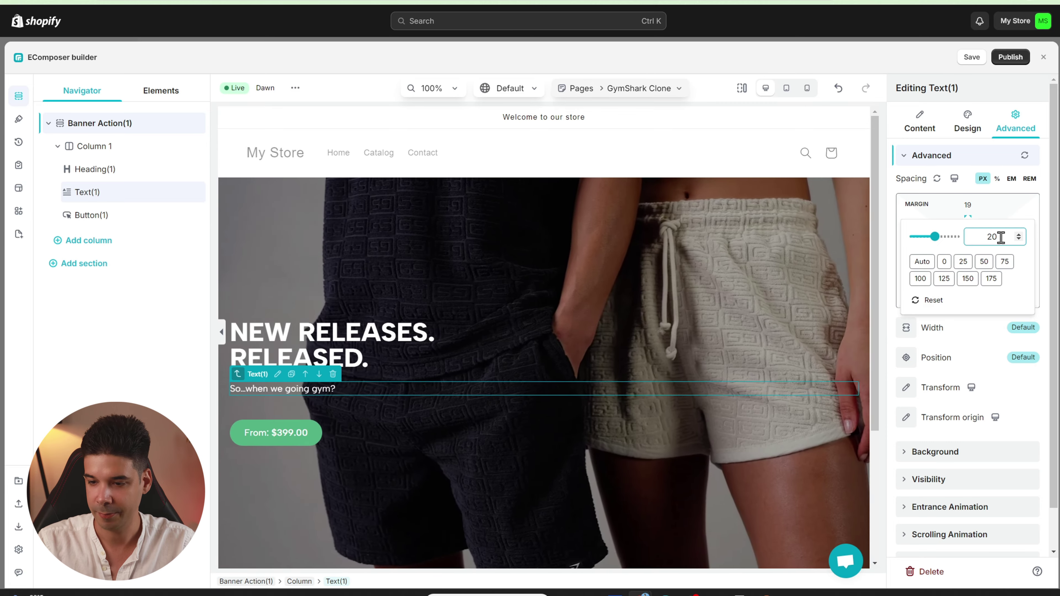
{"action": "key", "text": "Return"}
{"action": "left_click", "coordinate": [514, 294]}
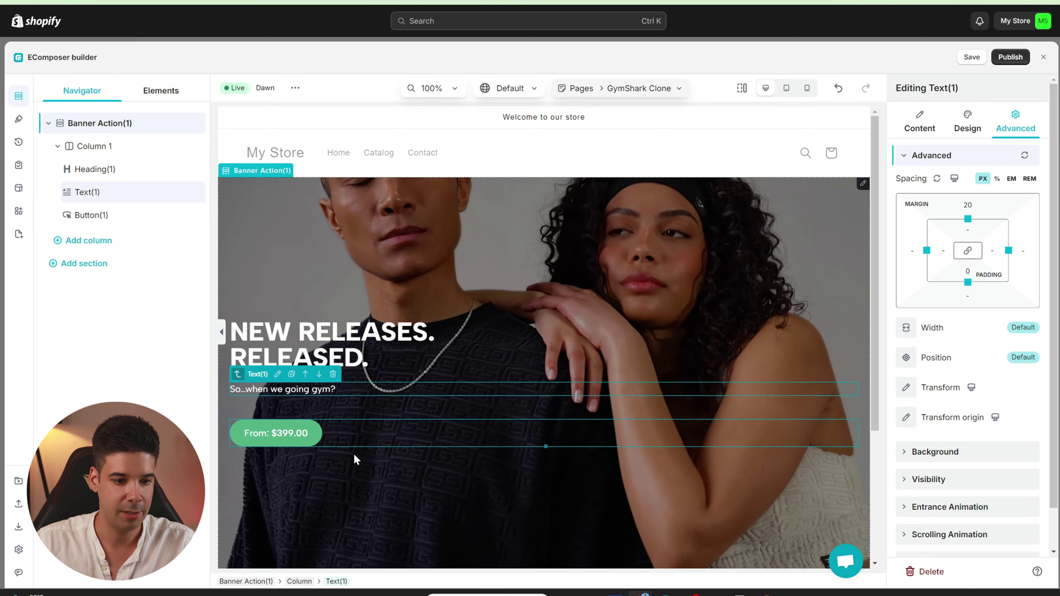
Recolour the banner button with a near-white #fcfcfc background and black #000000 text.
{"action": "left_click", "coordinate": [244, 411]}
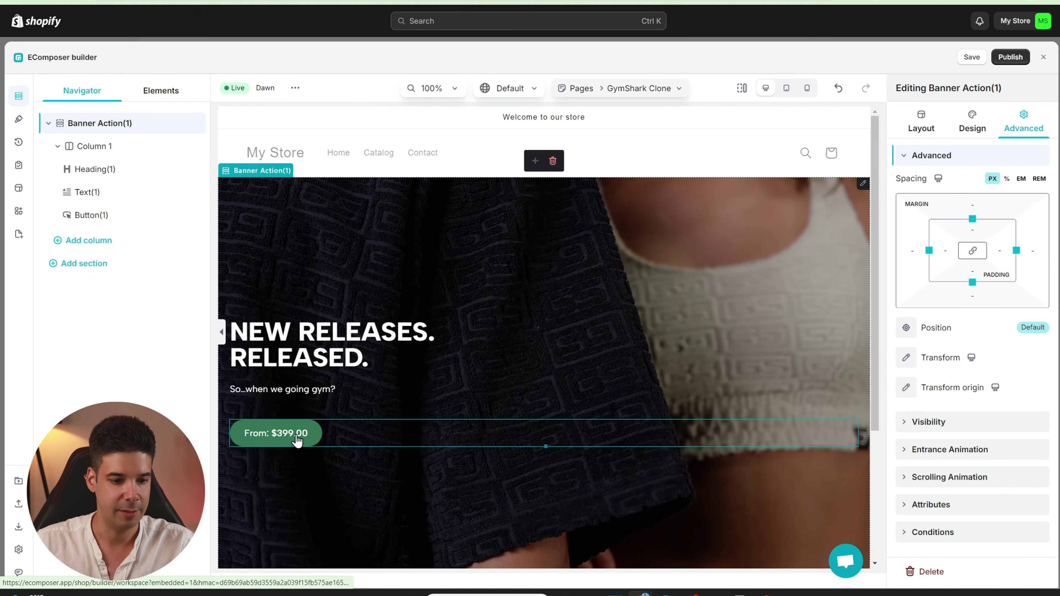
{"action": "left_click", "coordinate": [297, 441]}
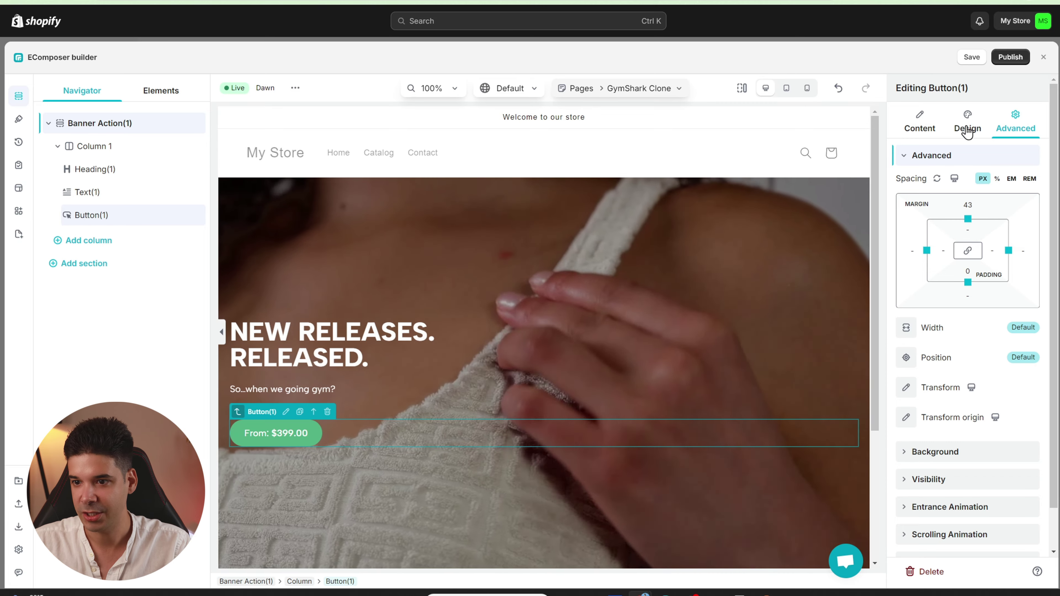
{"action": "left_click", "coordinate": [968, 132]}
{"action": "scroll", "coordinate": [969, 348], "scroll_direction": "down", "scroll_amount": 3}
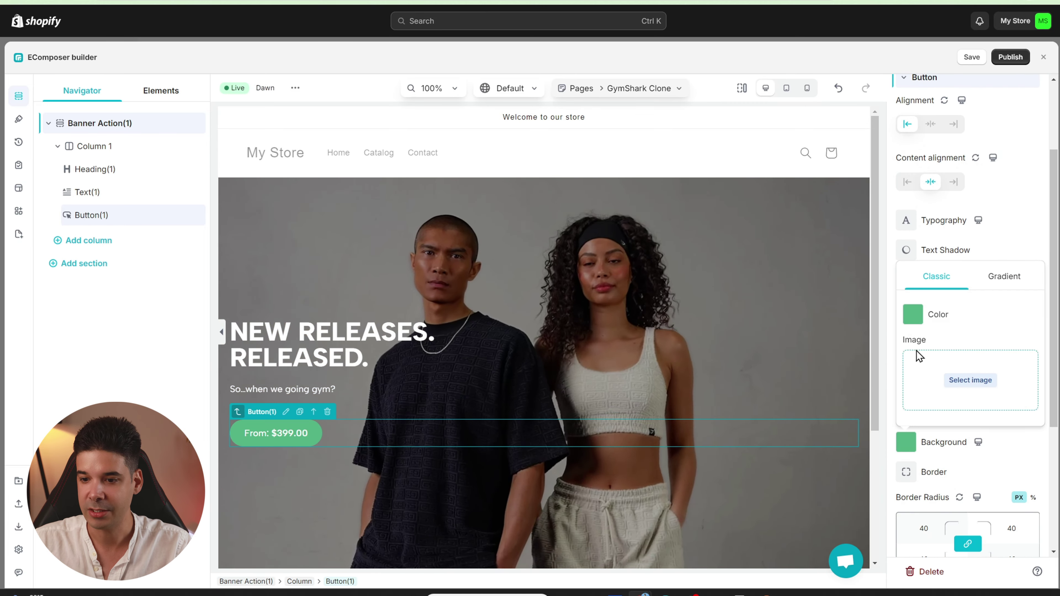
{"action": "left_click", "coordinate": [914, 321]}
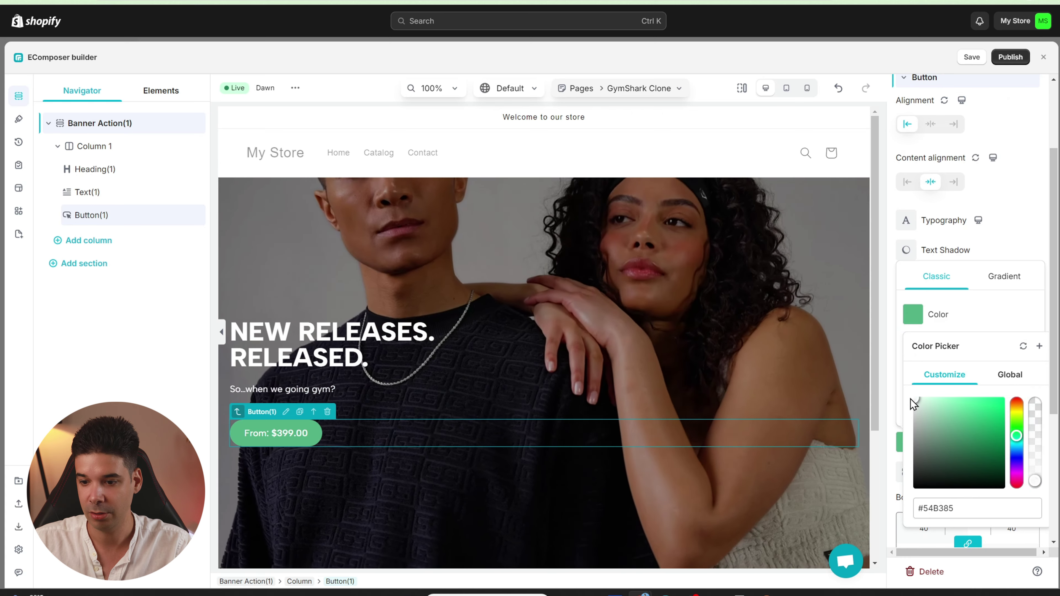
{"action": "left_click", "coordinate": [912, 400]}
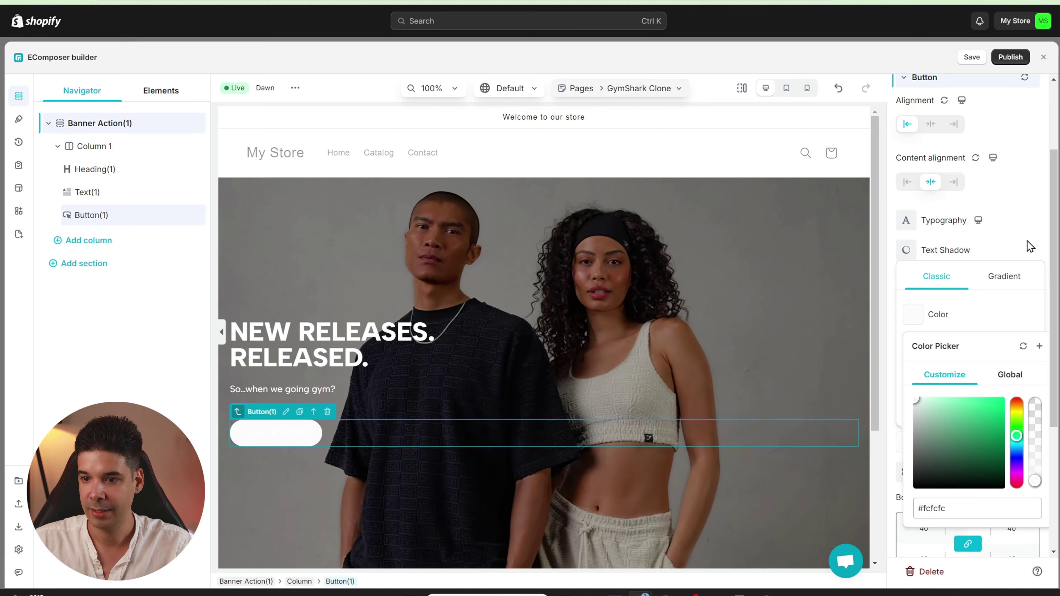
{"action": "left_click", "coordinate": [1027, 242]}
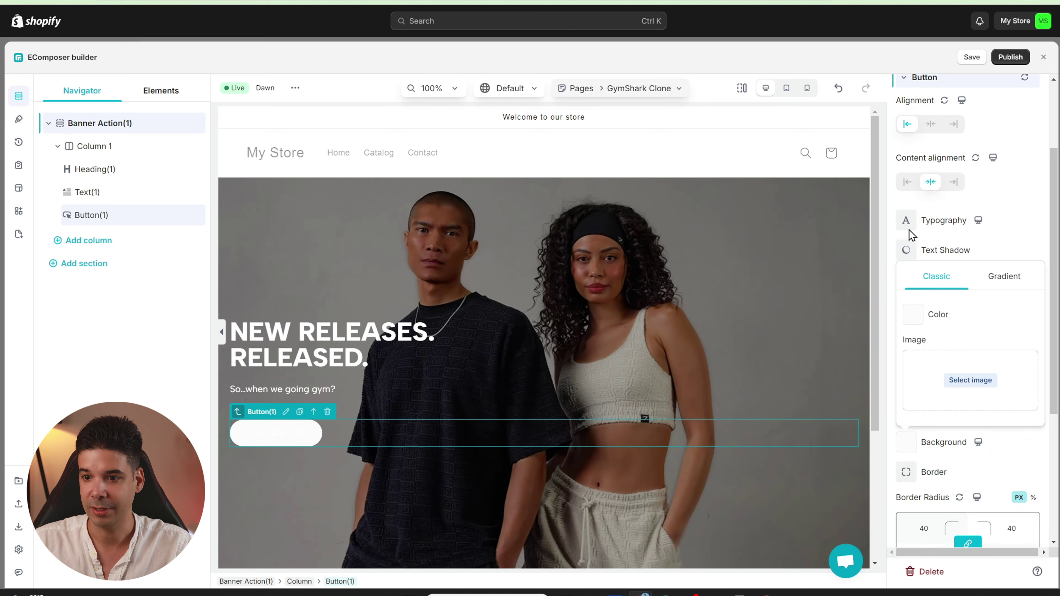
{"action": "left_click", "coordinate": [1017, 251]}
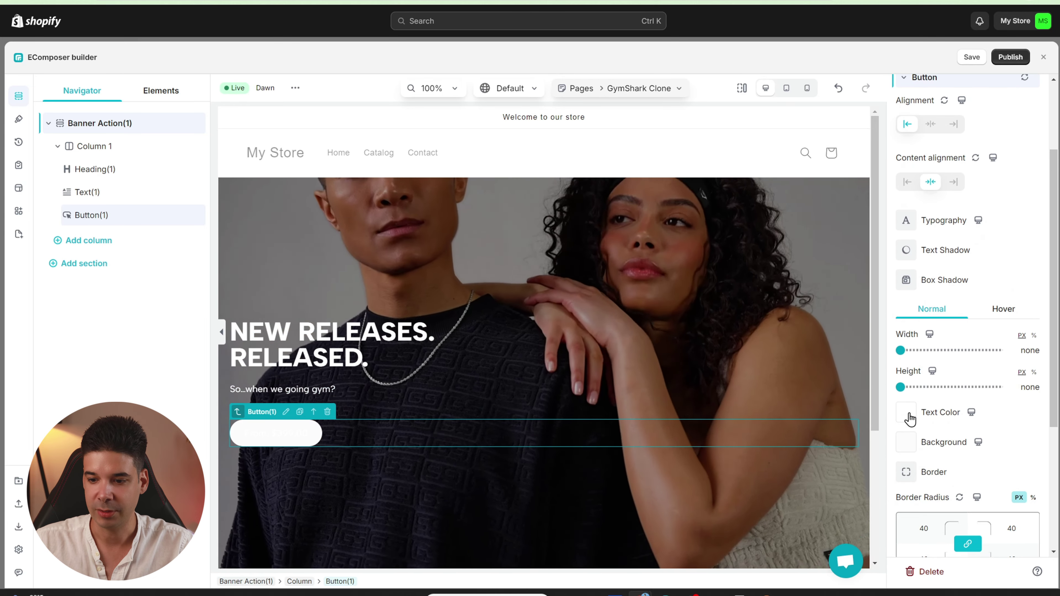
{"action": "left_click", "coordinate": [909, 415]}
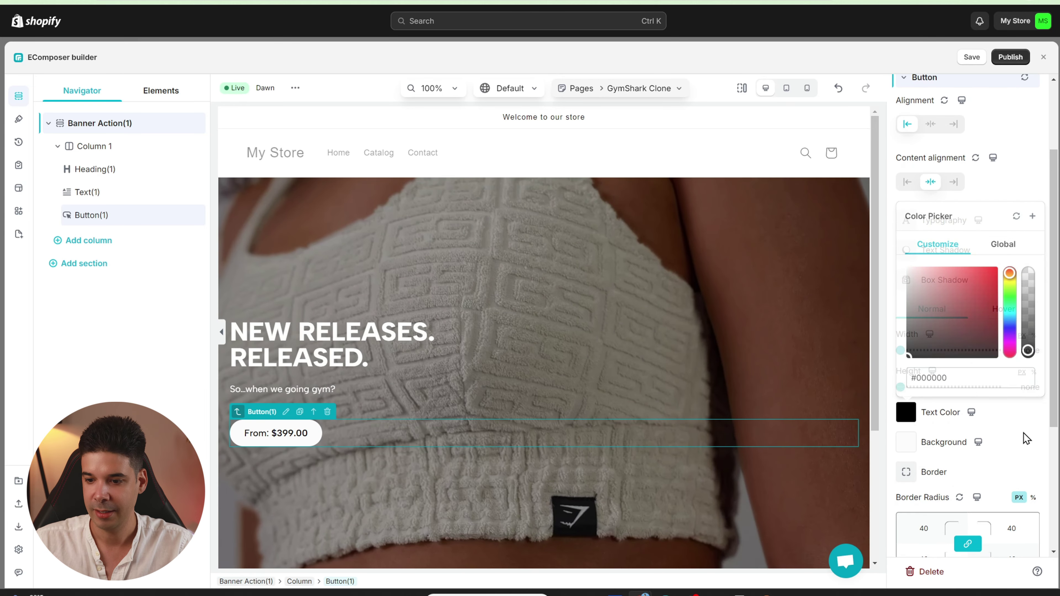
{"action": "left_click", "coordinate": [1024, 432]}
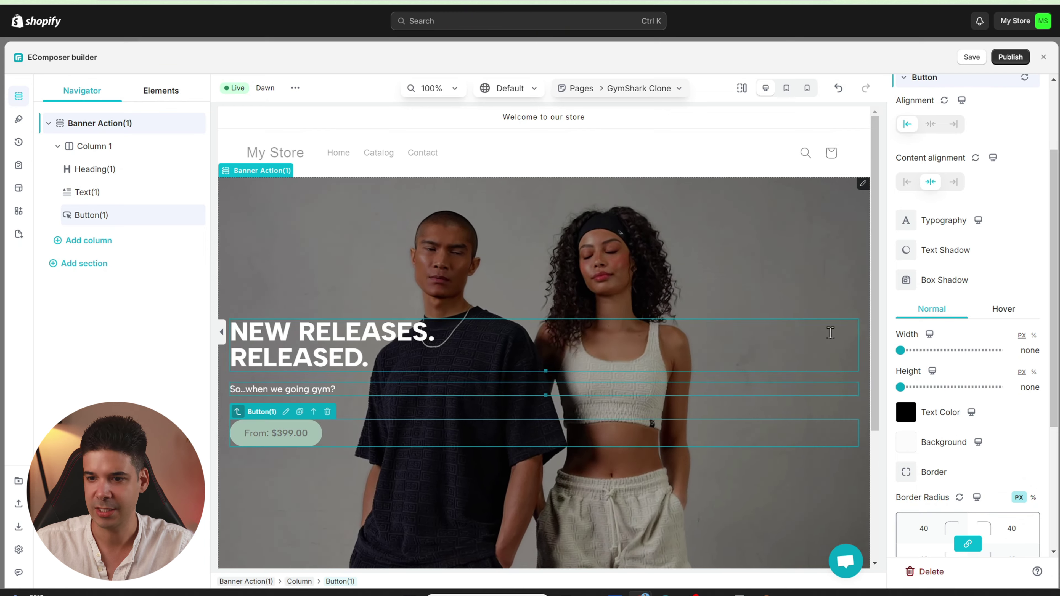
Replace the banner button's label with "SHOP WOMEN".
{"action": "scroll", "coordinate": [949, 314], "scroll_direction": "up", "scroll_amount": 5}
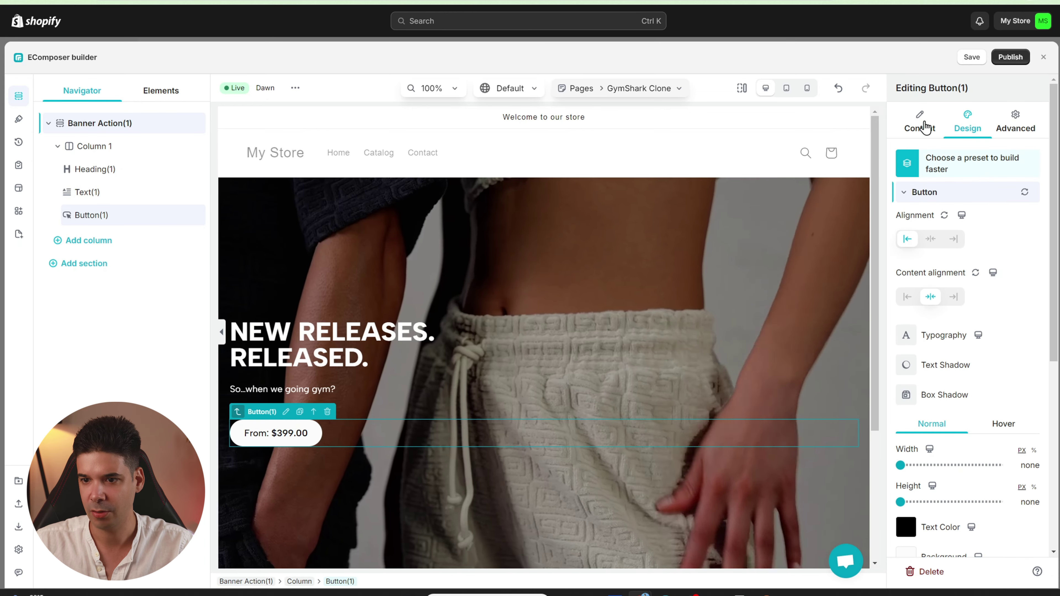
{"action": "left_click", "coordinate": [921, 123]}
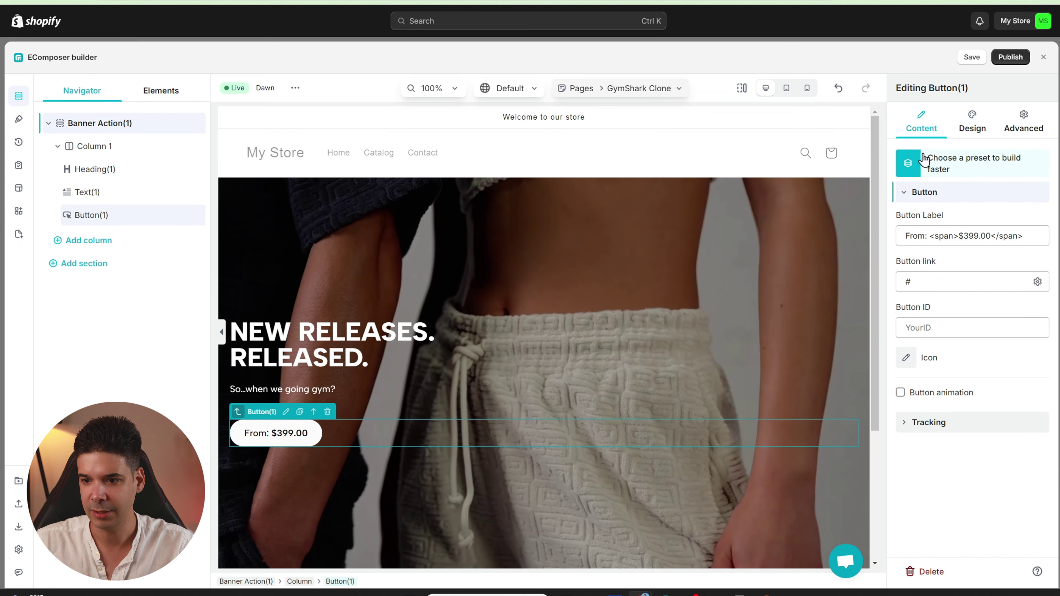
{"action": "triple_click", "coordinate": [937, 236]}
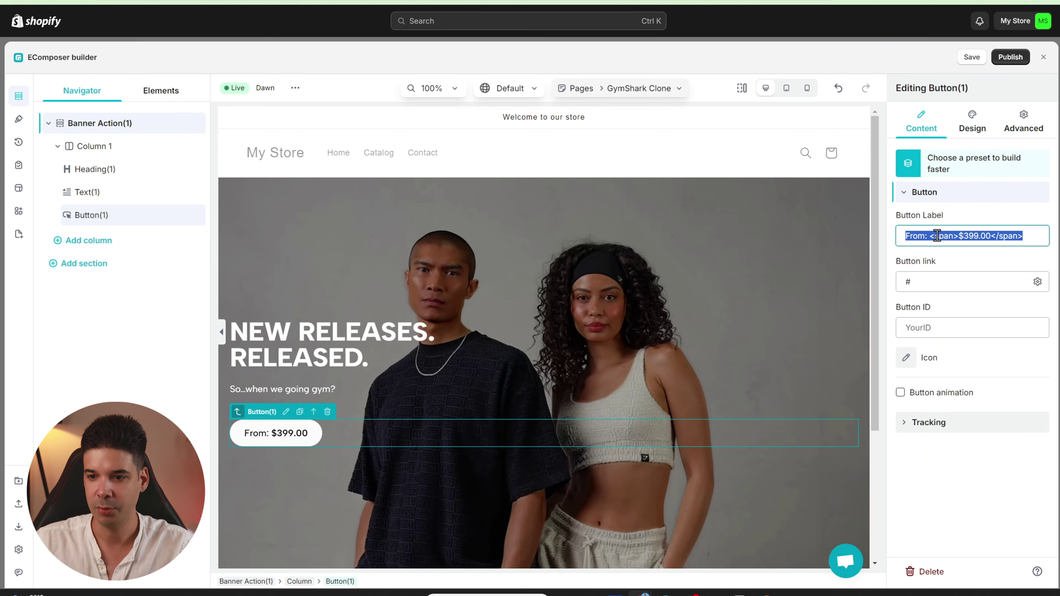
{"action": "type", "text": "SHOP WOME"}
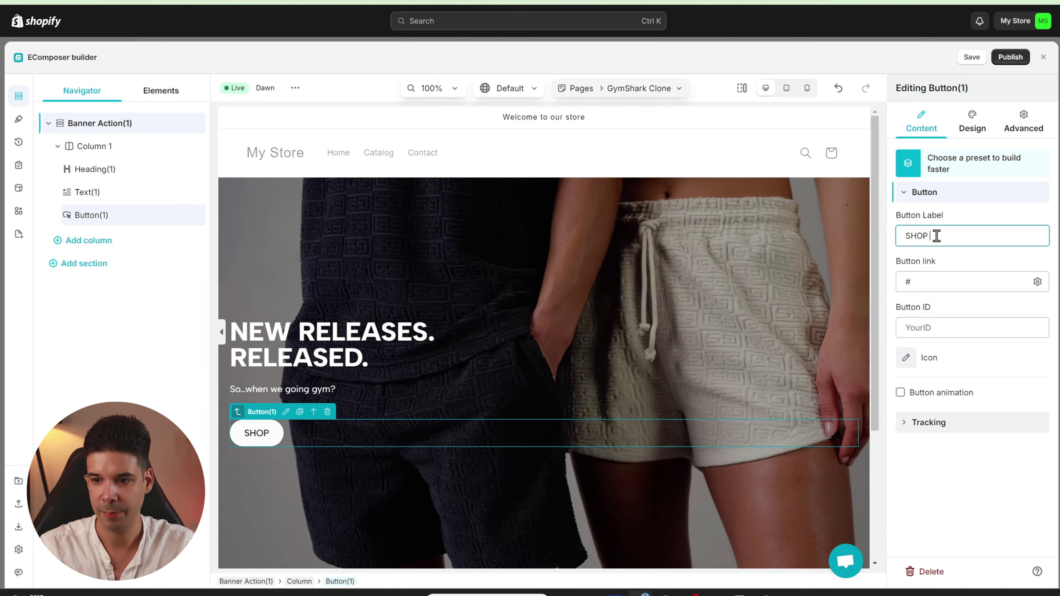
{"action": "type", "text": "N"}
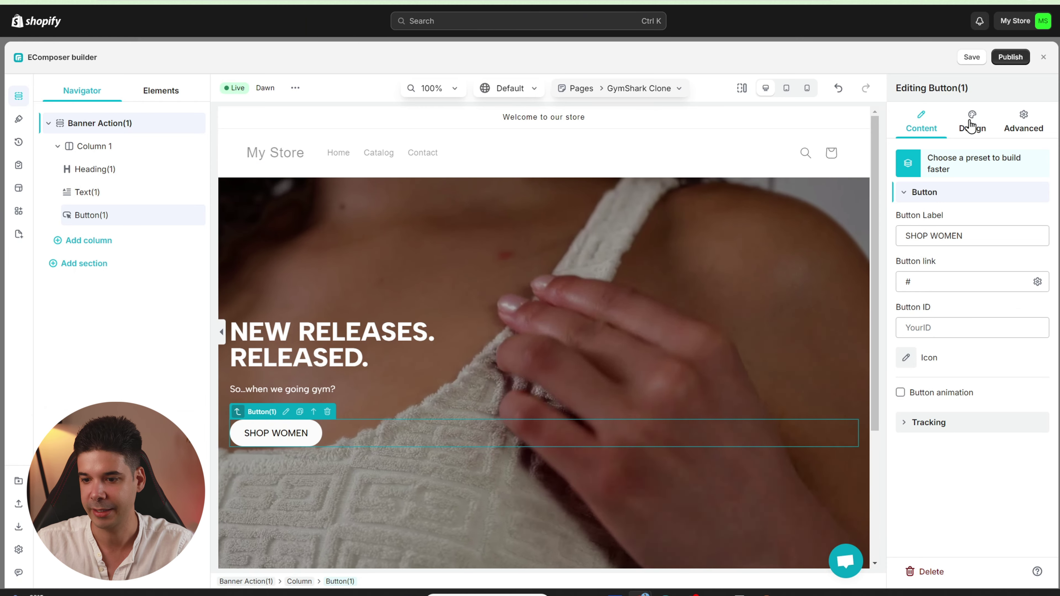
Set the font weight of the banner's SHOP WOMEN button to 900.
{"action": "left_click", "coordinate": [971, 126]}
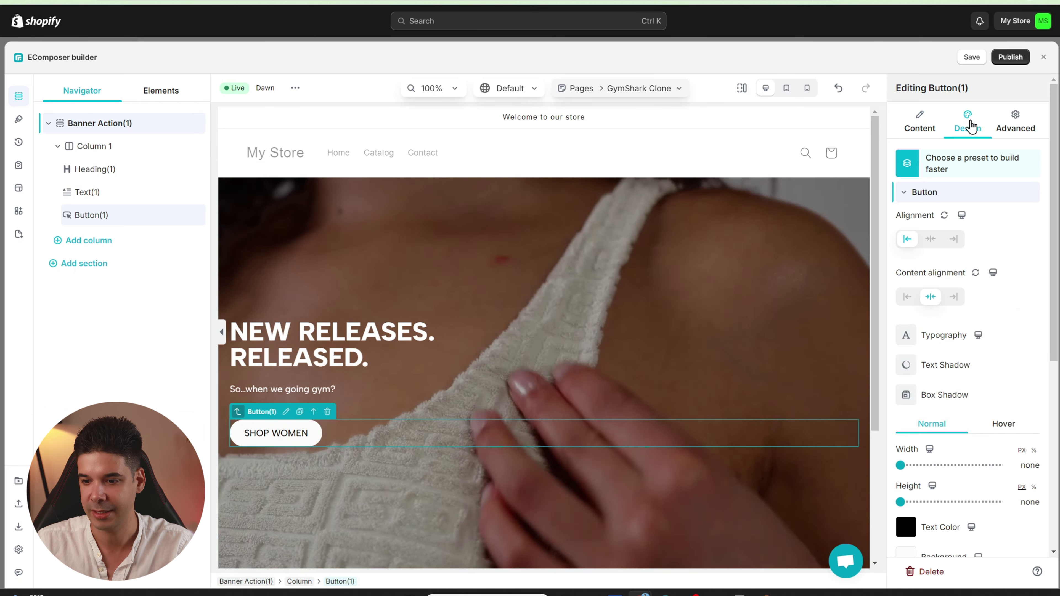
{"action": "left_click", "coordinate": [907, 336]}
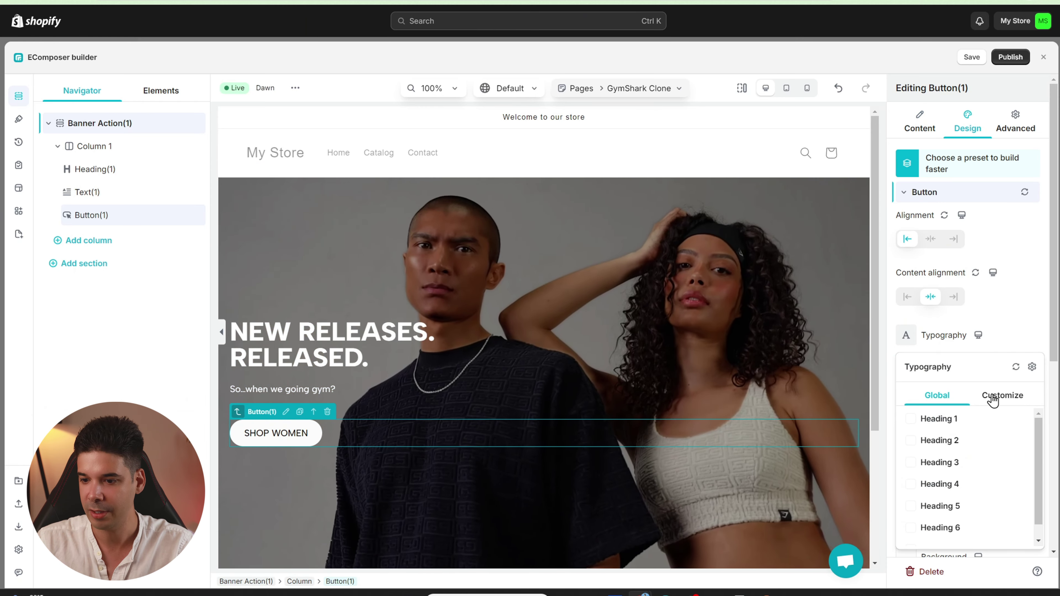
{"action": "left_click", "coordinate": [999, 400]}
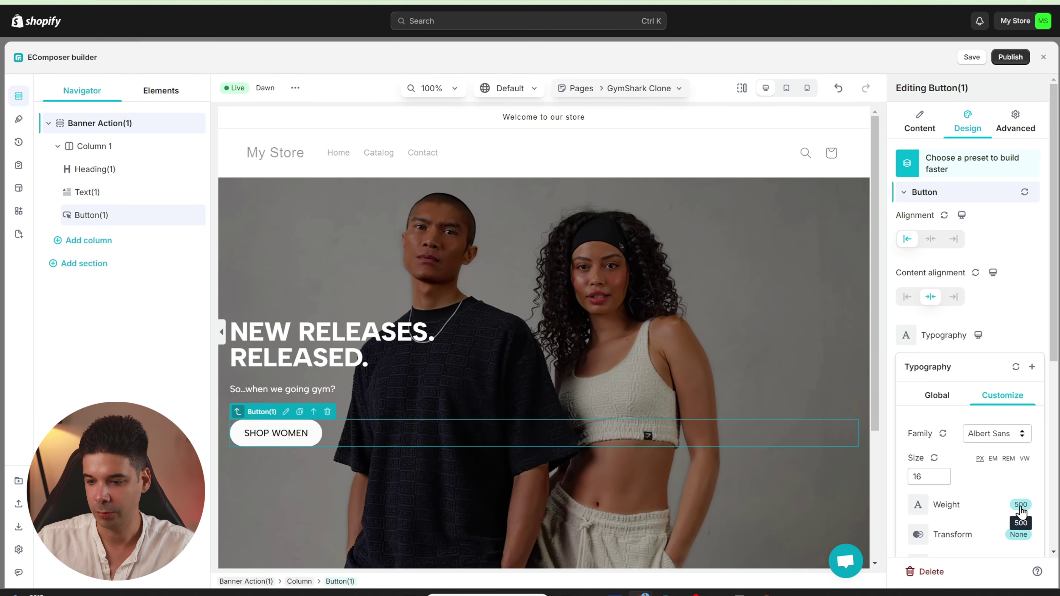
{"action": "left_click", "coordinate": [1020, 505]}
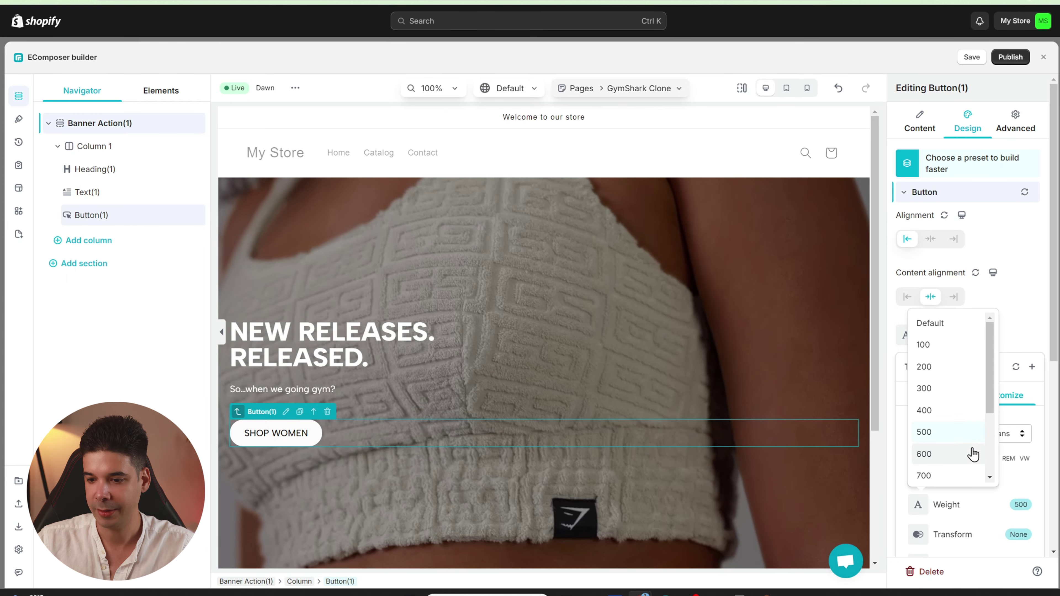
{"action": "scroll", "coordinate": [956, 438], "scroll_direction": "down", "scroll_amount": 1}
{"action": "left_click", "coordinate": [934, 424]}
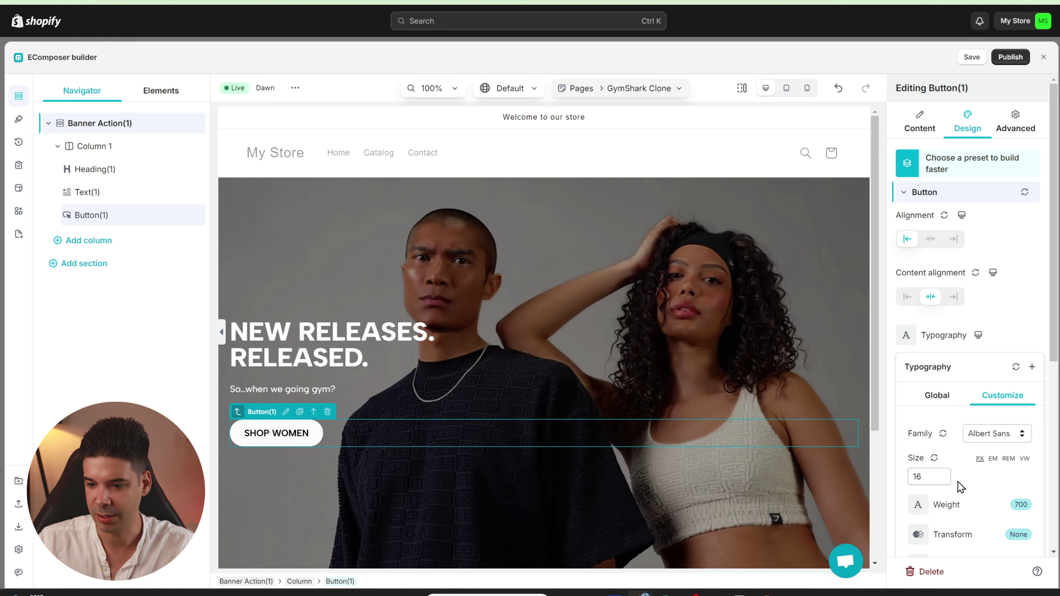
{"action": "scroll", "coordinate": [944, 471], "scroll_direction": "down", "scroll_amount": 3}
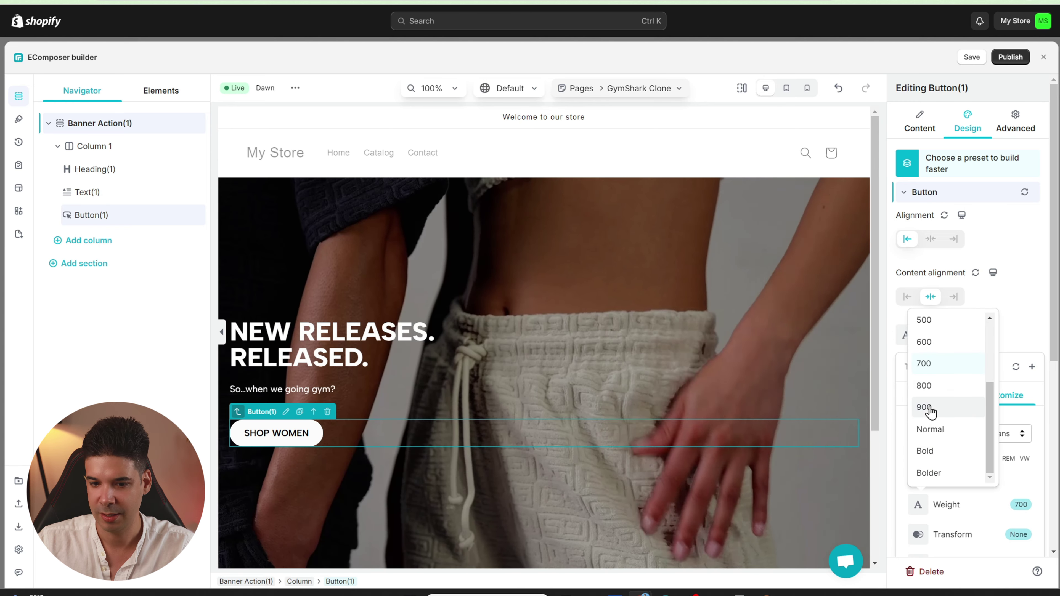
{"action": "left_click", "coordinate": [924, 408]}
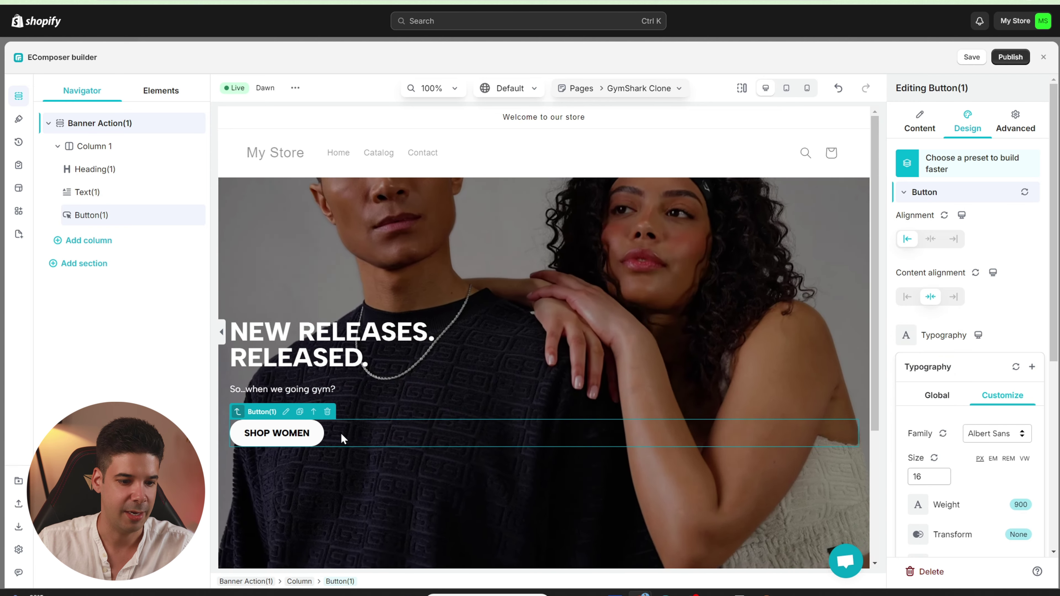
{"action": "left_click", "coordinate": [342, 432]}
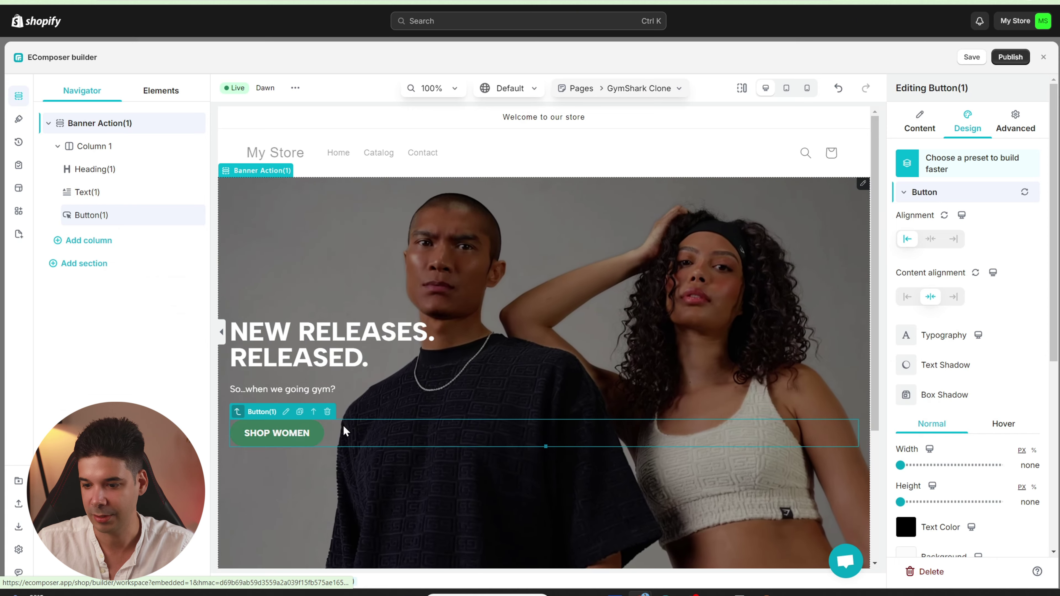
Set the SHOP WOMEN button's hover colours to a light grey #e6e6e6 background with black #000000 text.
{"action": "scroll", "coordinate": [939, 432], "scroll_direction": "down", "scroll_amount": 3}
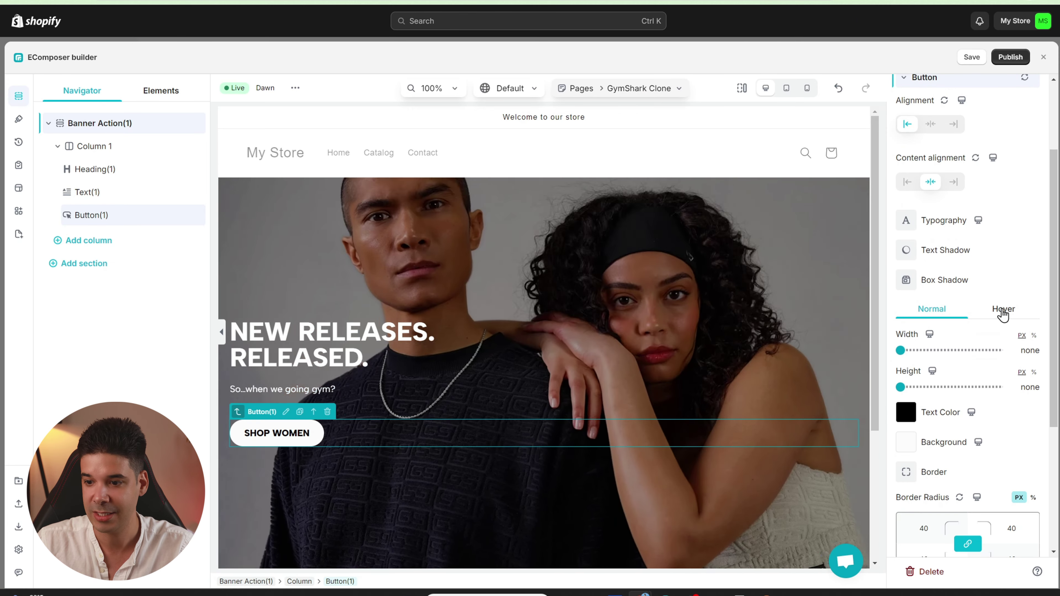
{"action": "left_click", "coordinate": [1001, 309]}
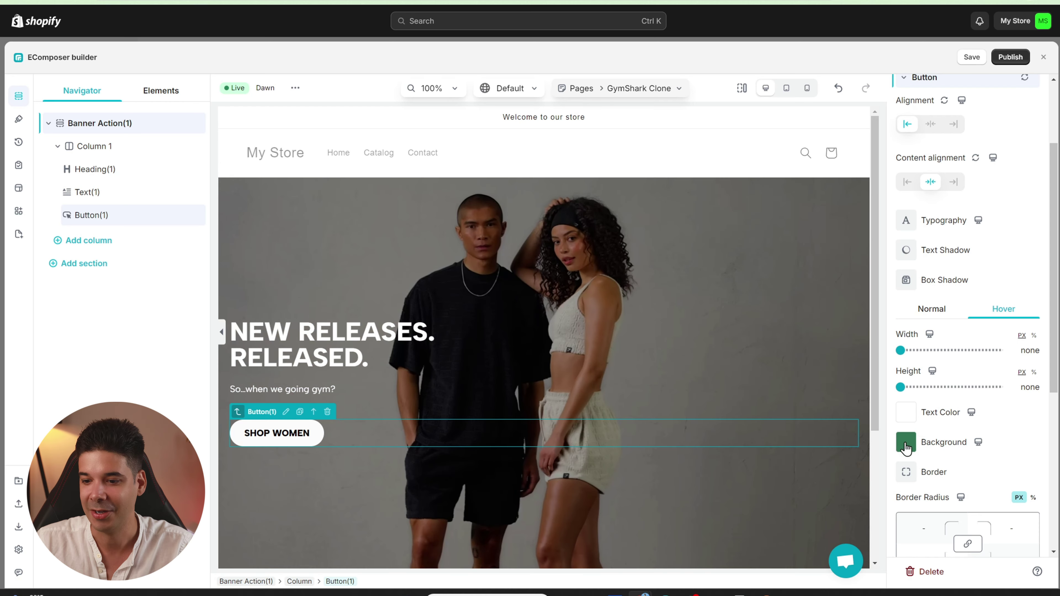
{"action": "left_click", "coordinate": [905, 441]}
{"action": "left_click", "coordinate": [912, 318]}
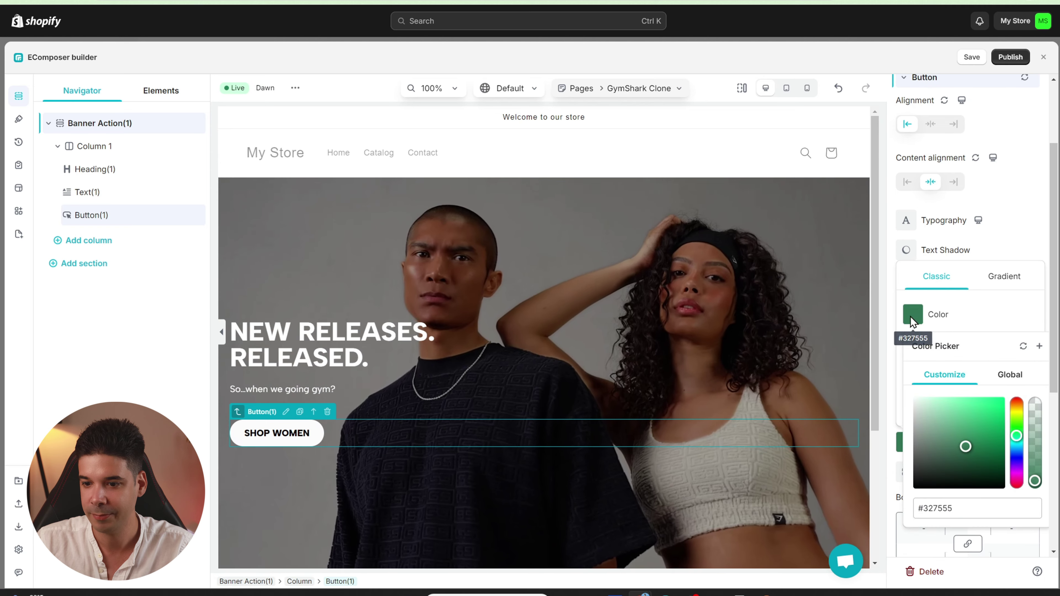
{"action": "left_click", "coordinate": [913, 407]}
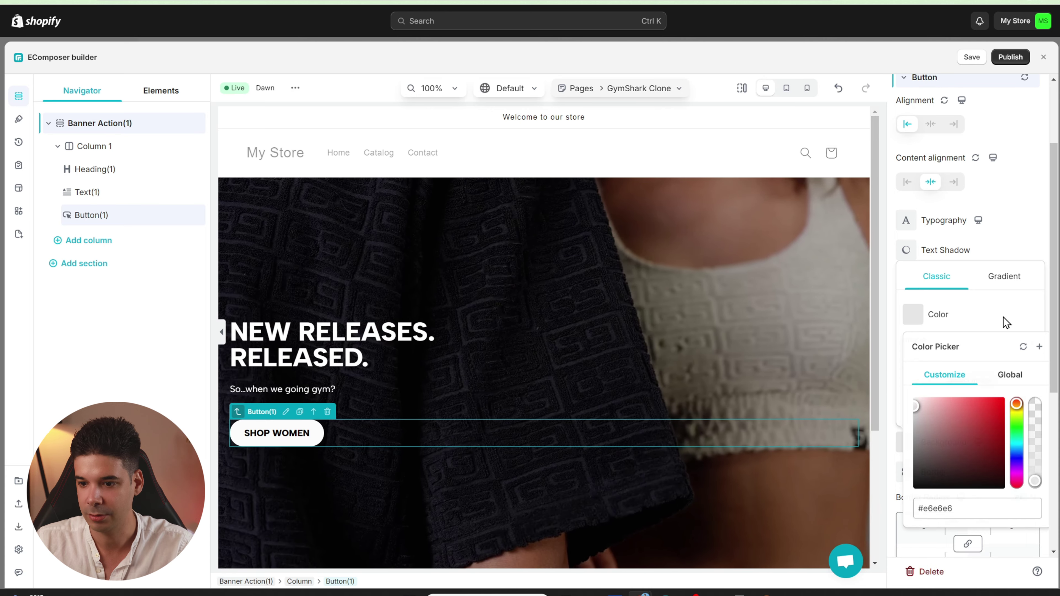
{"action": "left_click", "coordinate": [1003, 318]}
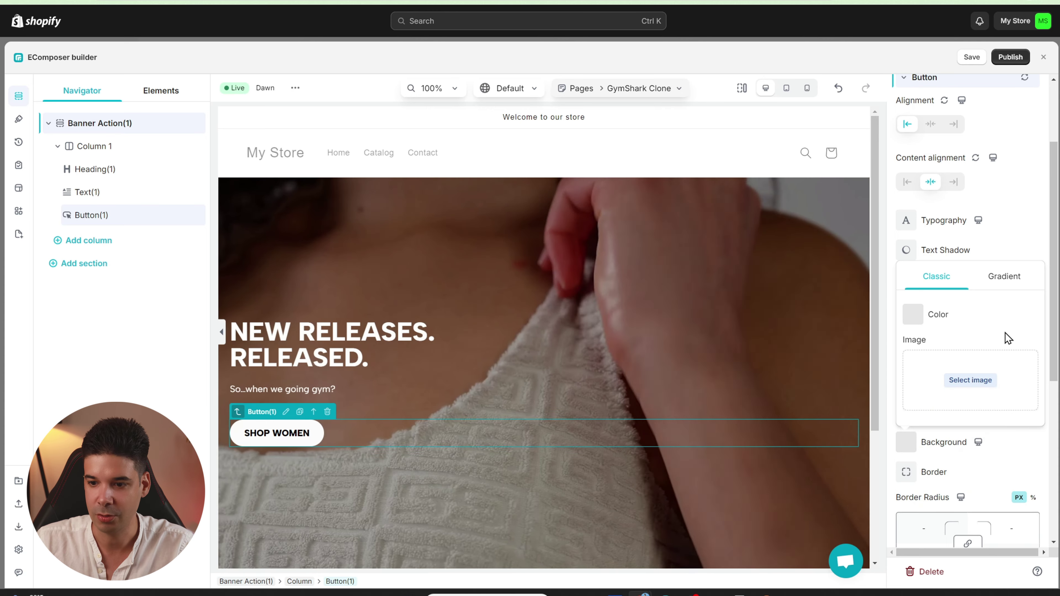
{"action": "left_click", "coordinate": [1014, 458]}
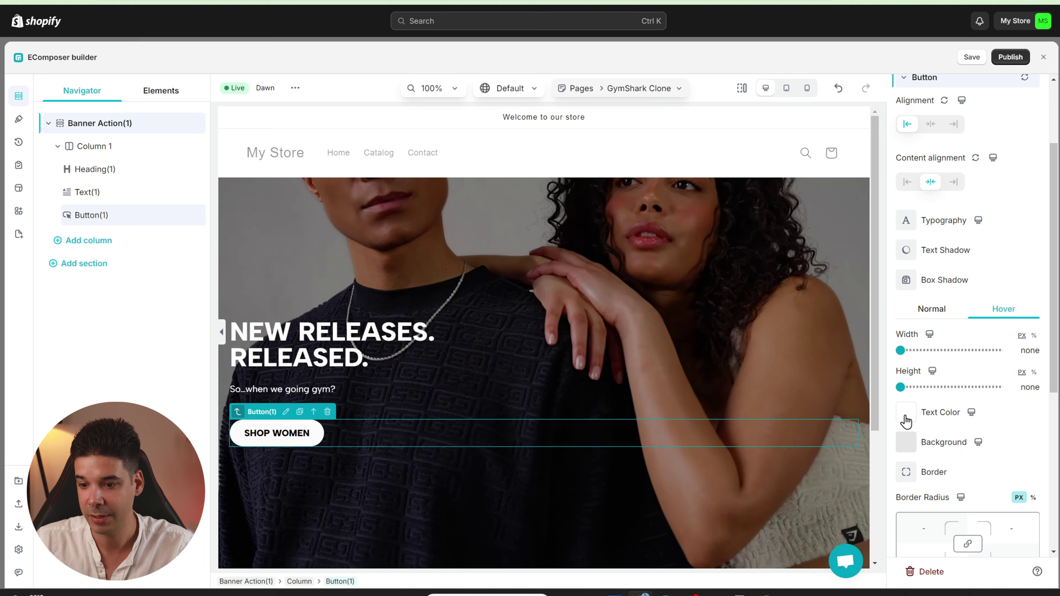
{"action": "left_click", "coordinate": [906, 414]}
{"action": "left_click_drag", "start_coordinate": [940, 329], "coordinate": [899, 366]}
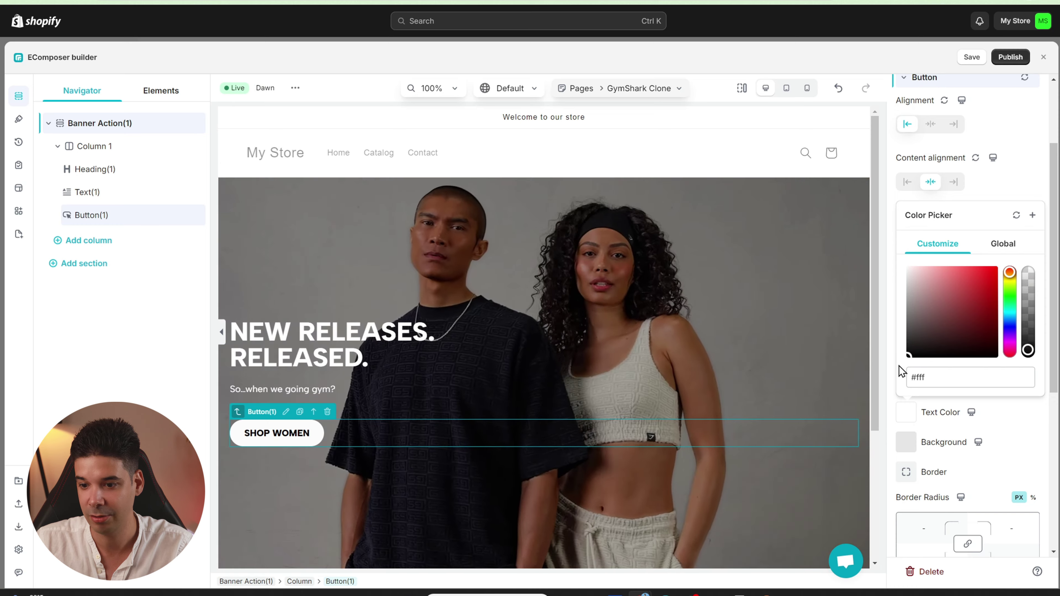
{"action": "left_click", "coordinate": [1012, 422]}
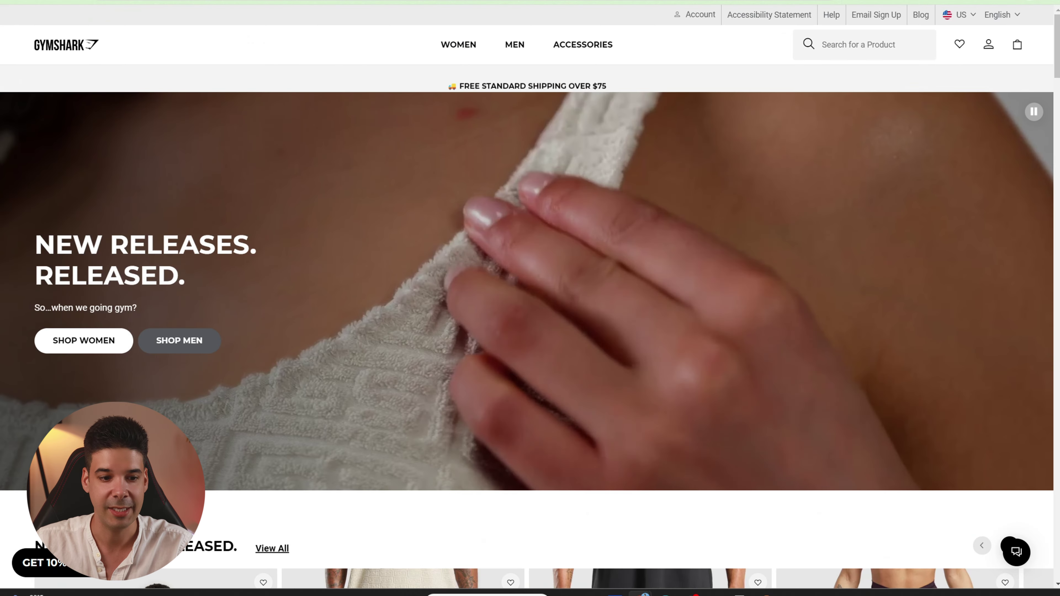
Duplicate the SHOP WOMEN button and give the copy white text on a dark grey #545454 background.
{"action": "mouse_move", "coordinate": [458, 44]}
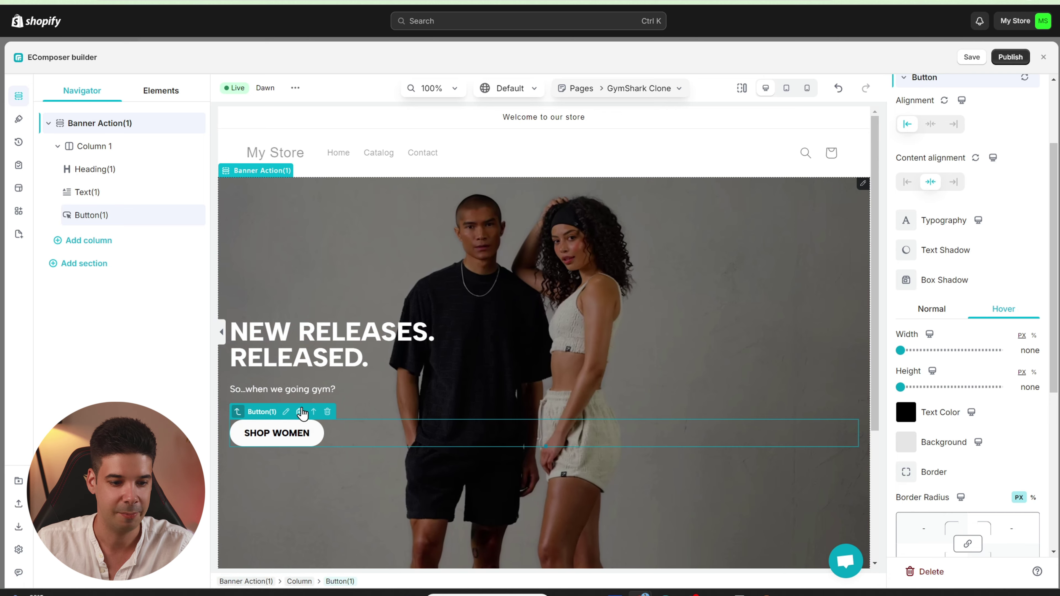
{"action": "left_click", "coordinate": [300, 412]}
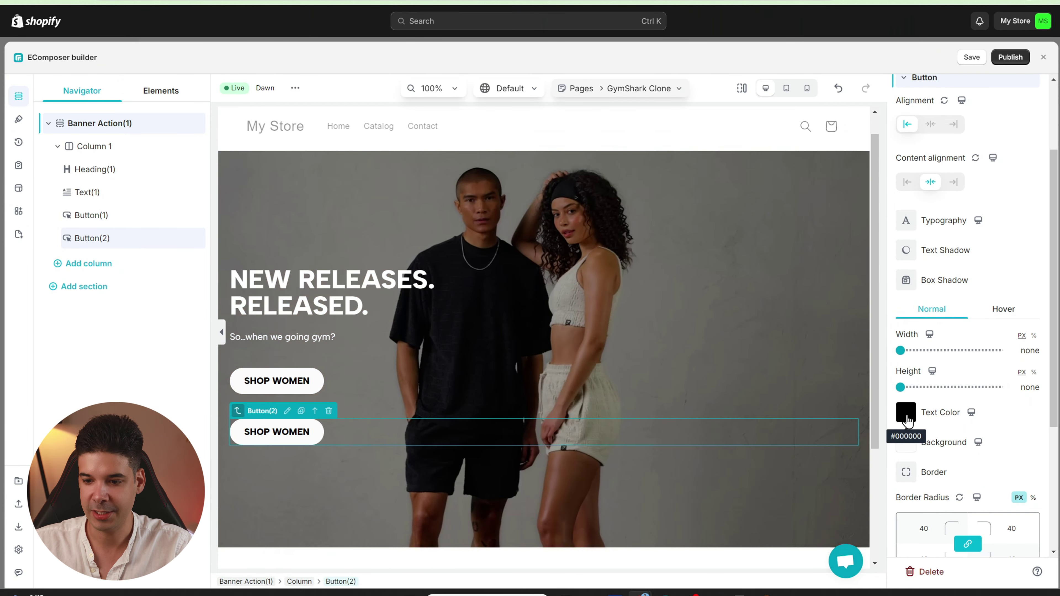
{"action": "left_click", "coordinate": [907, 414]}
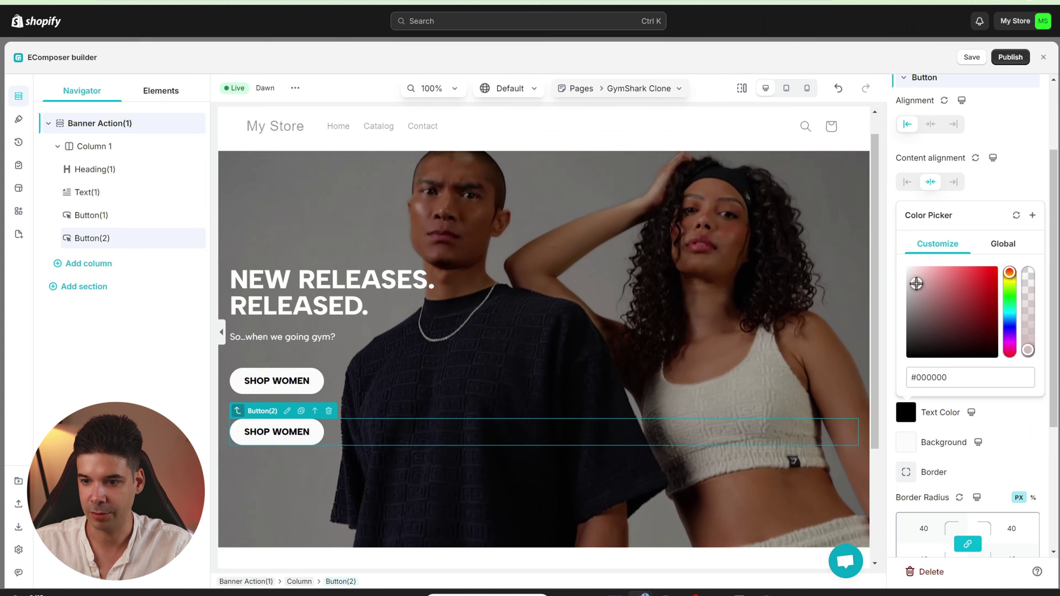
{"action": "left_click", "coordinate": [907, 268]}
{"action": "left_click", "coordinate": [1001, 185]}
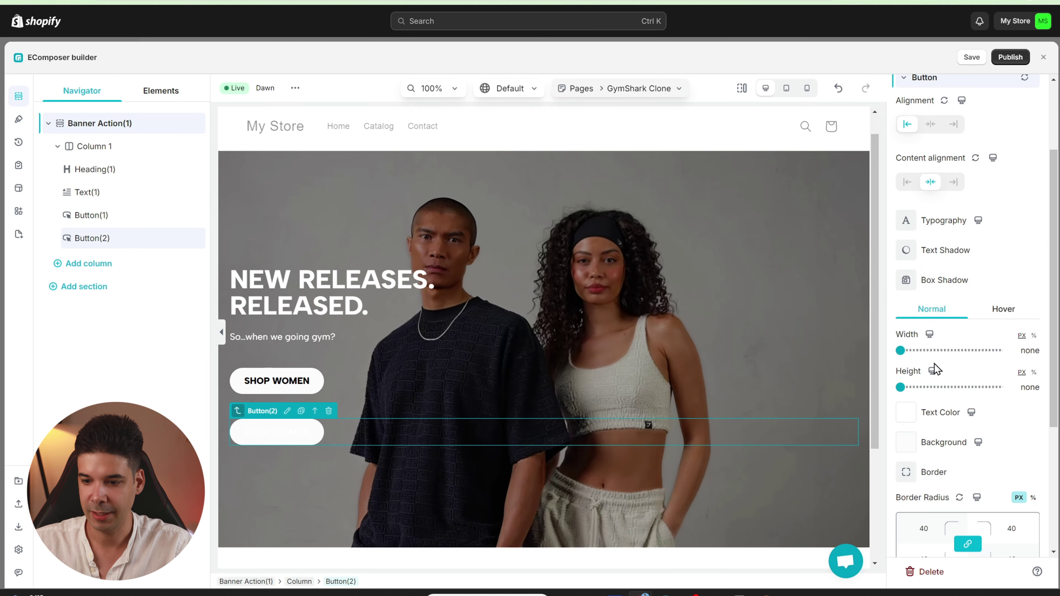
{"action": "left_click", "coordinate": [907, 443]}
{"action": "left_click", "coordinate": [911, 316]}
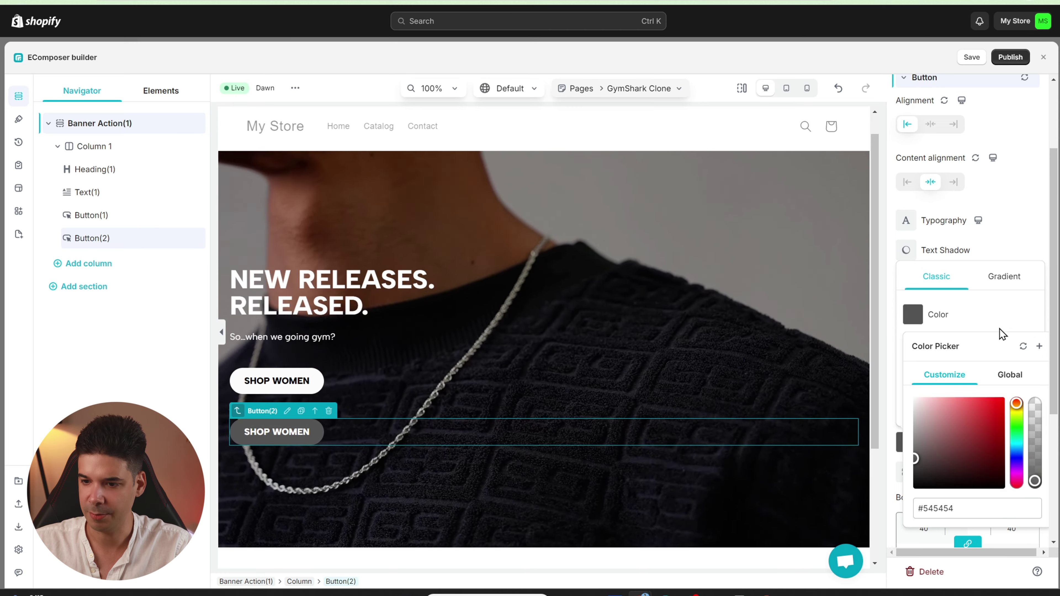
{"action": "left_click", "coordinate": [1023, 246]}
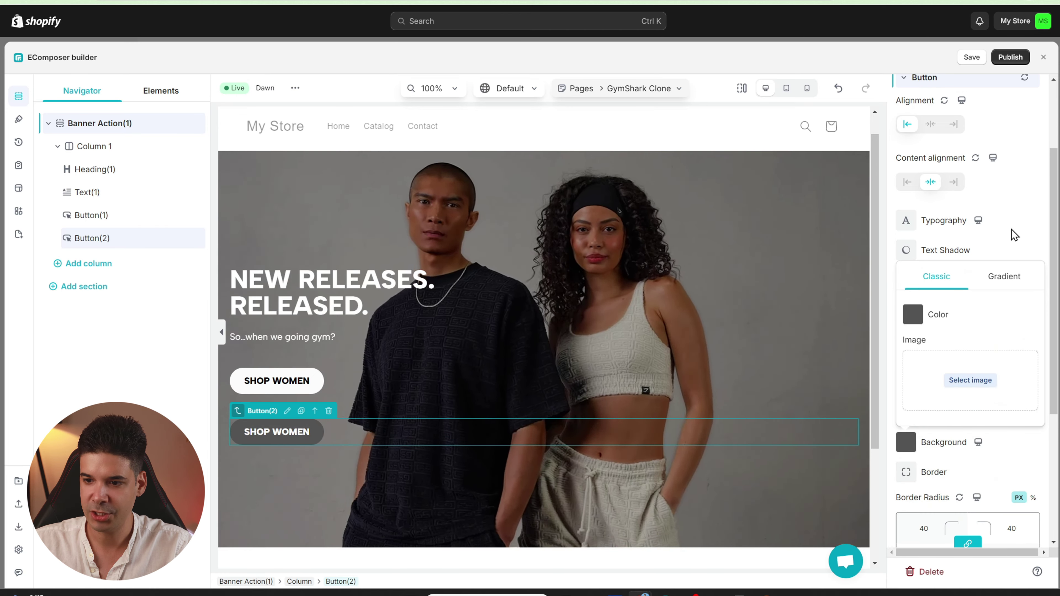
{"action": "left_click", "coordinate": [1012, 229]}
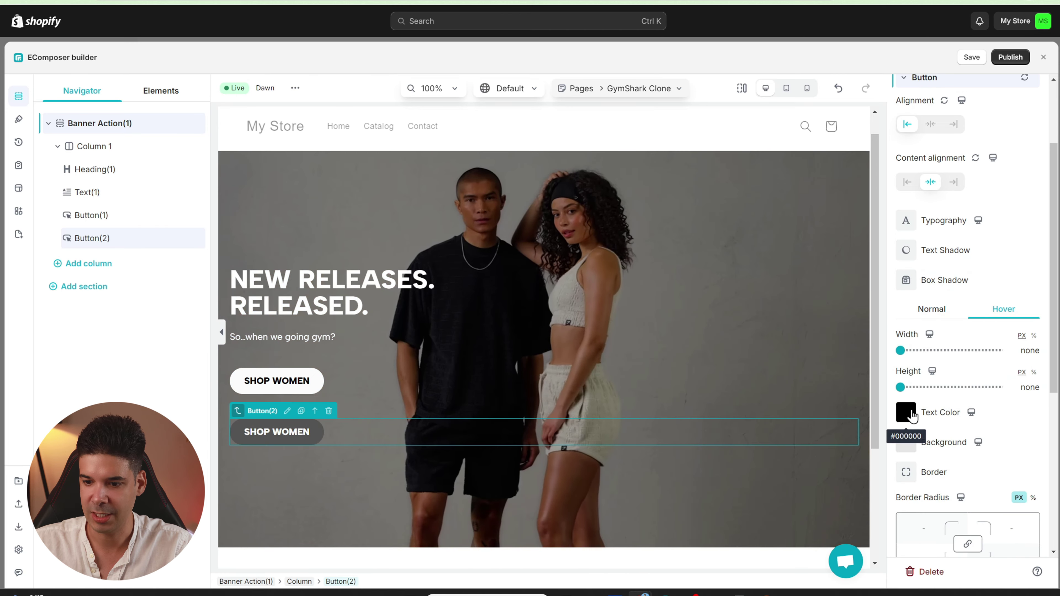
Set the duplicated button's hover colours to white text on a mid-grey #6b6b6b background.
{"action": "left_click", "coordinate": [906, 412]}
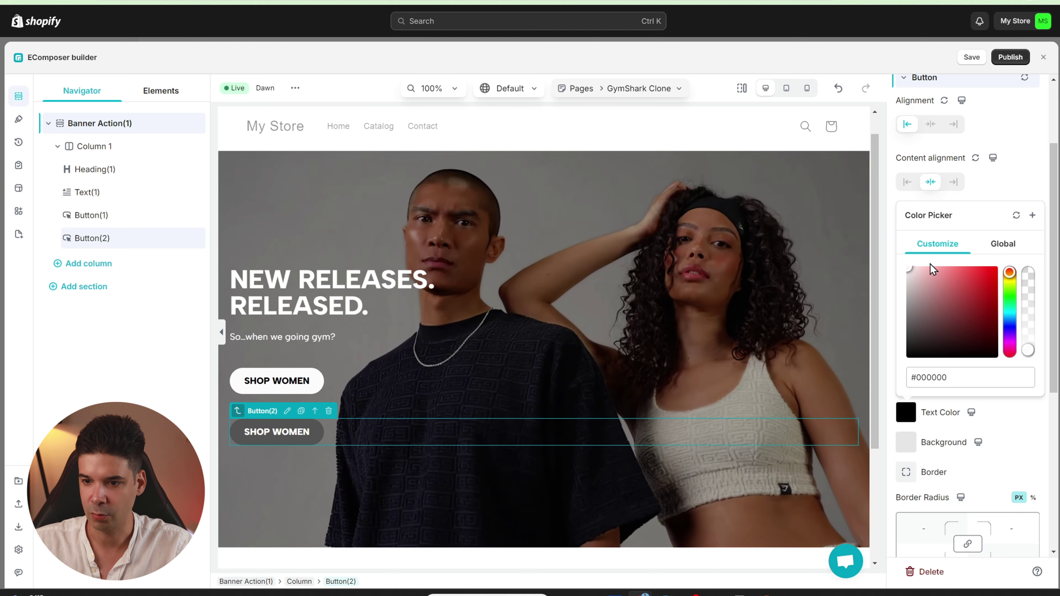
{"action": "left_click", "coordinate": [1018, 191]}
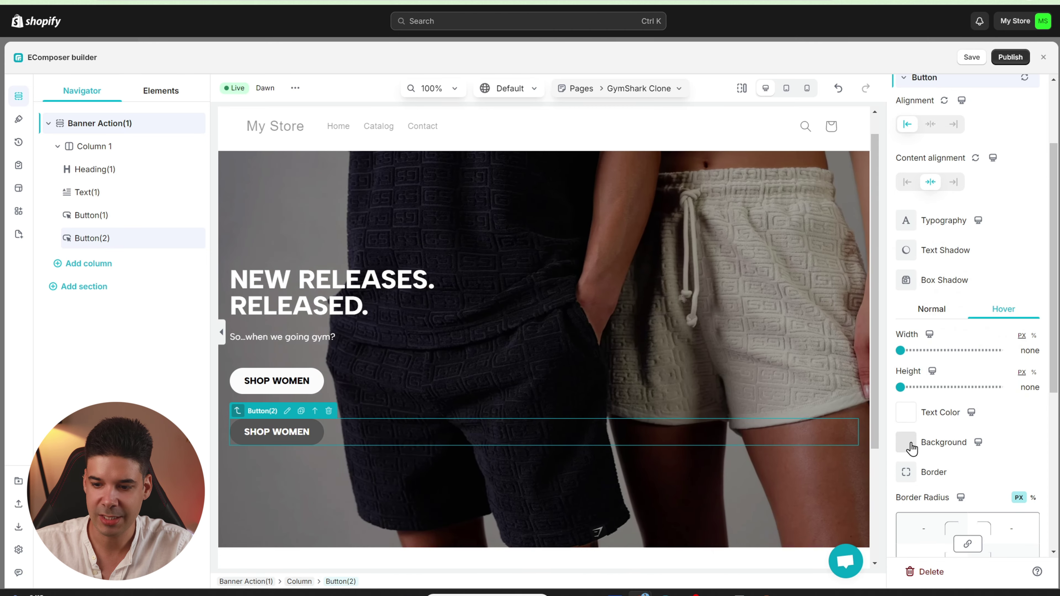
{"action": "left_click", "coordinate": [906, 444]}
{"action": "left_click", "coordinate": [913, 319]}
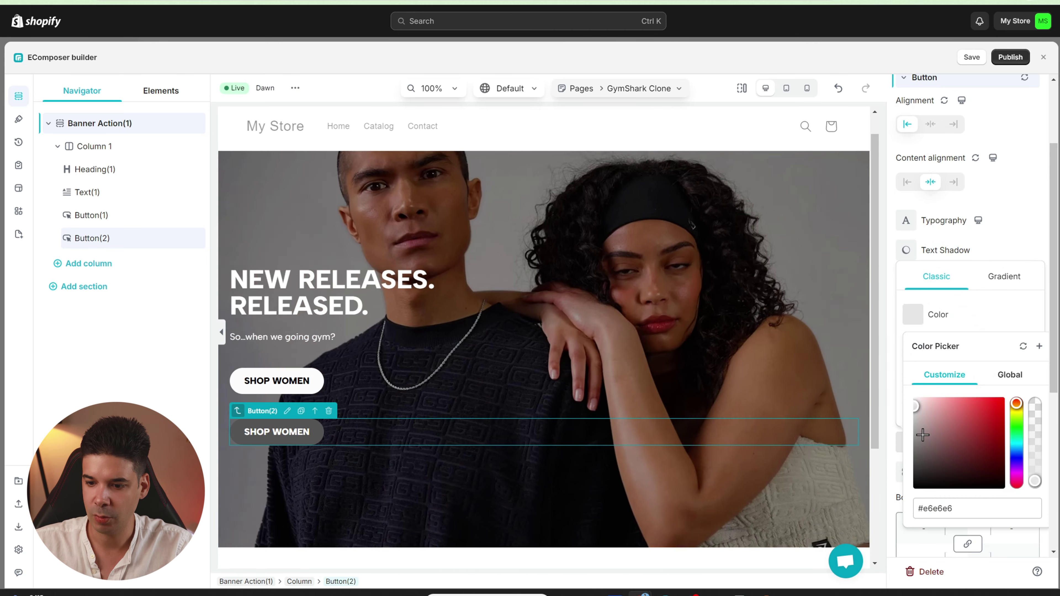
{"action": "left_click", "coordinate": [911, 449]}
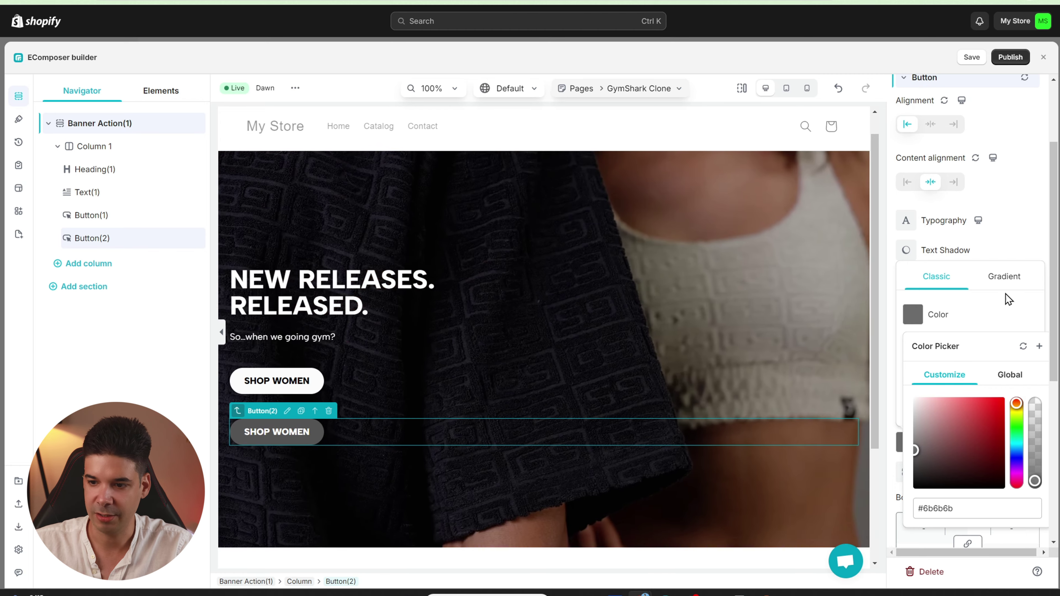
{"action": "left_click", "coordinate": [1020, 236]}
Set the width of both banner buttons to Inline (auto) to place them side by side.
{"action": "left_click", "coordinate": [405, 367]}
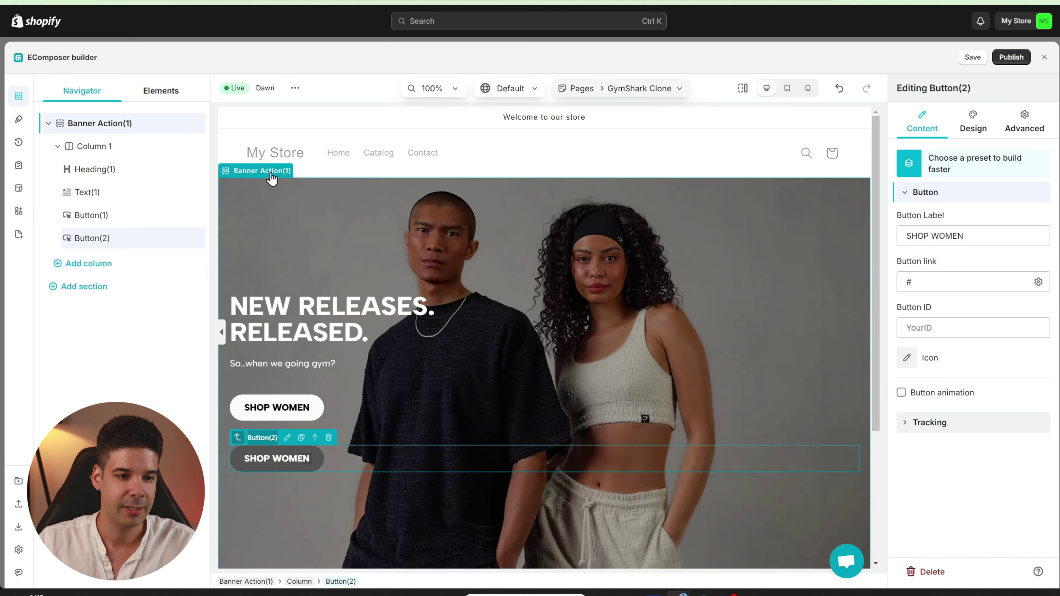
{"action": "left_click", "coordinate": [271, 172]}
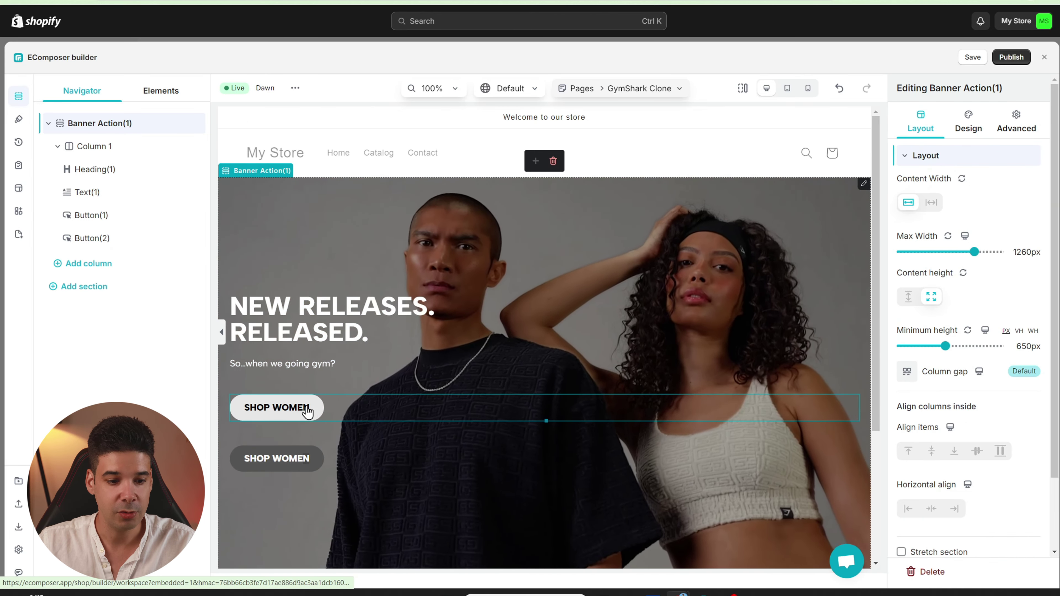
{"action": "left_click", "coordinate": [313, 414]}
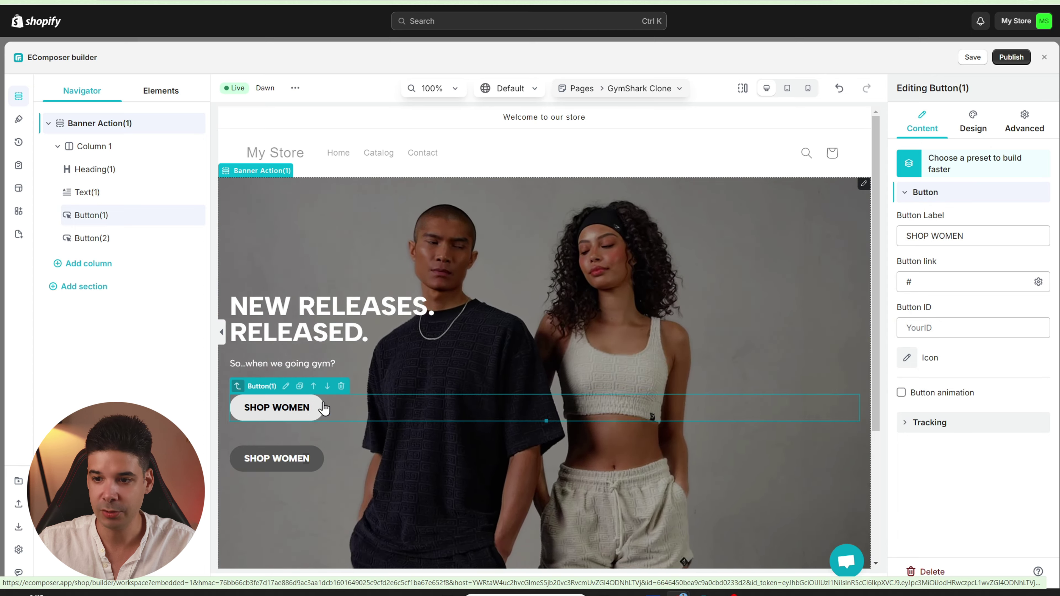
{"action": "left_click", "coordinate": [1023, 120]}
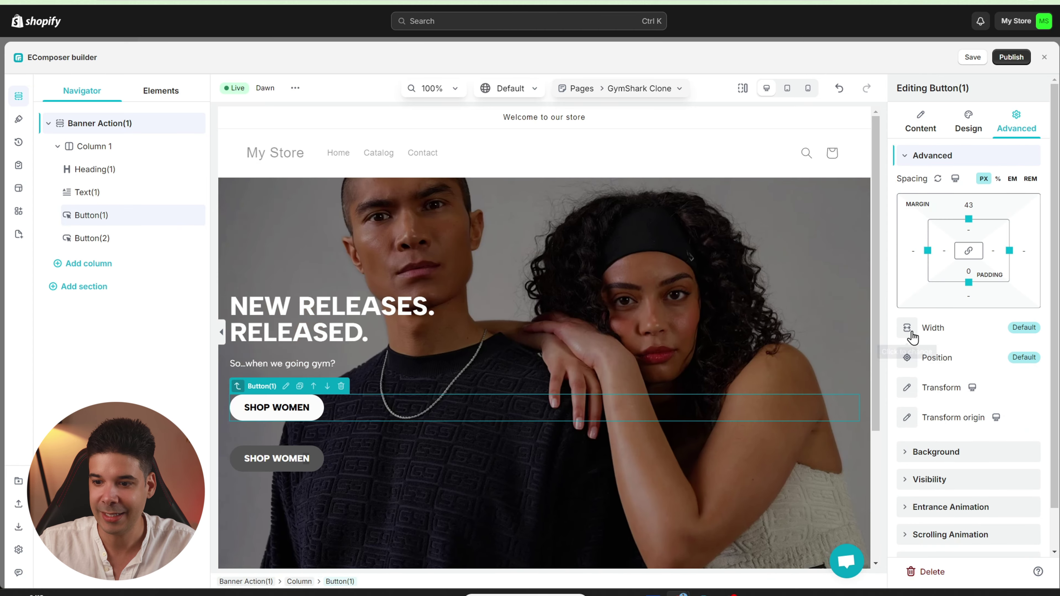
{"action": "left_click", "coordinate": [909, 330]}
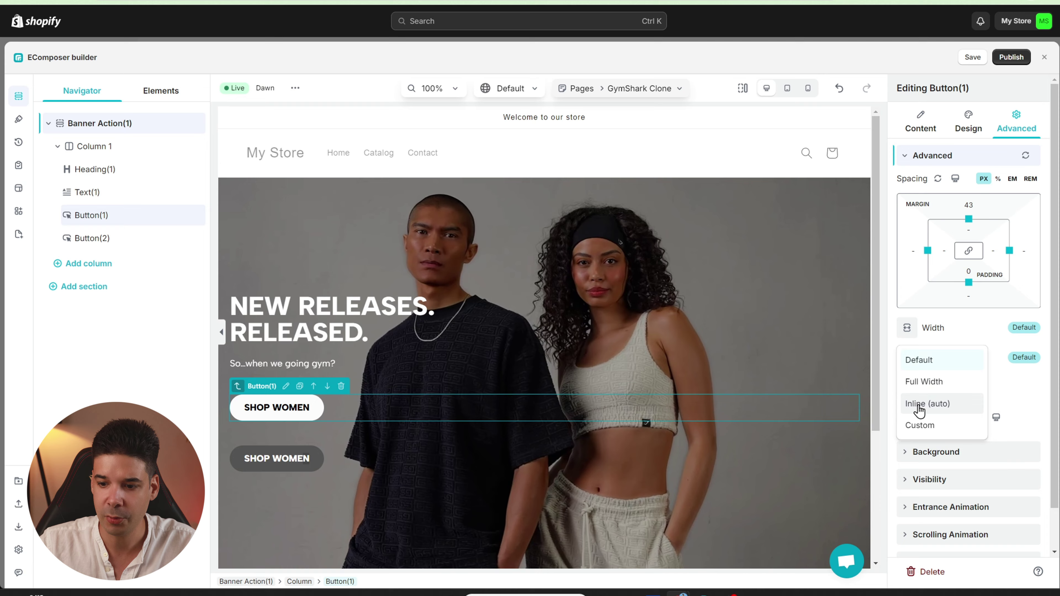
{"action": "left_click", "coordinate": [920, 408]}
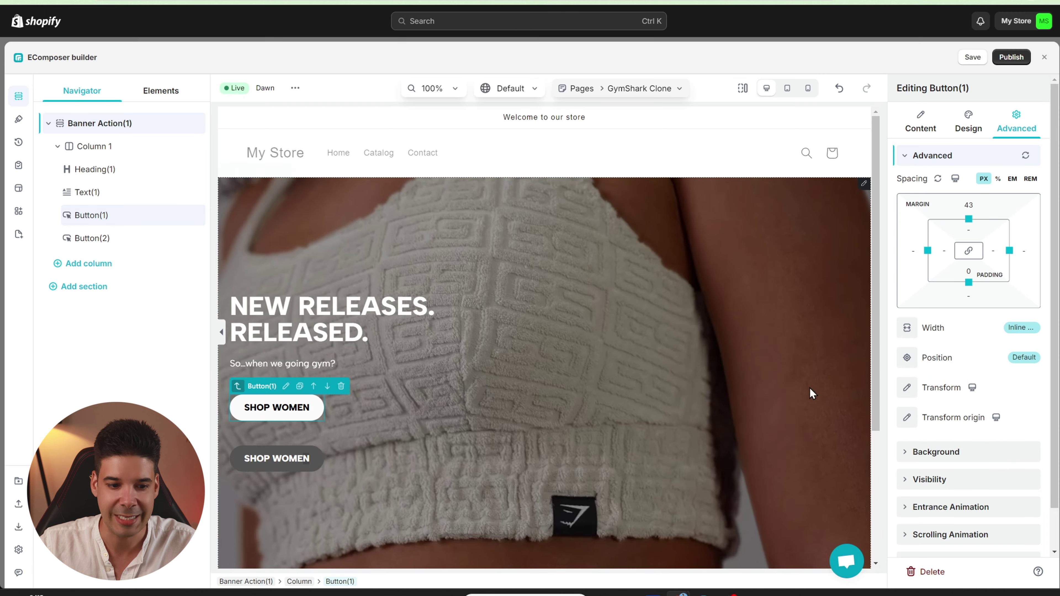
{"action": "left_click", "coordinate": [281, 462]}
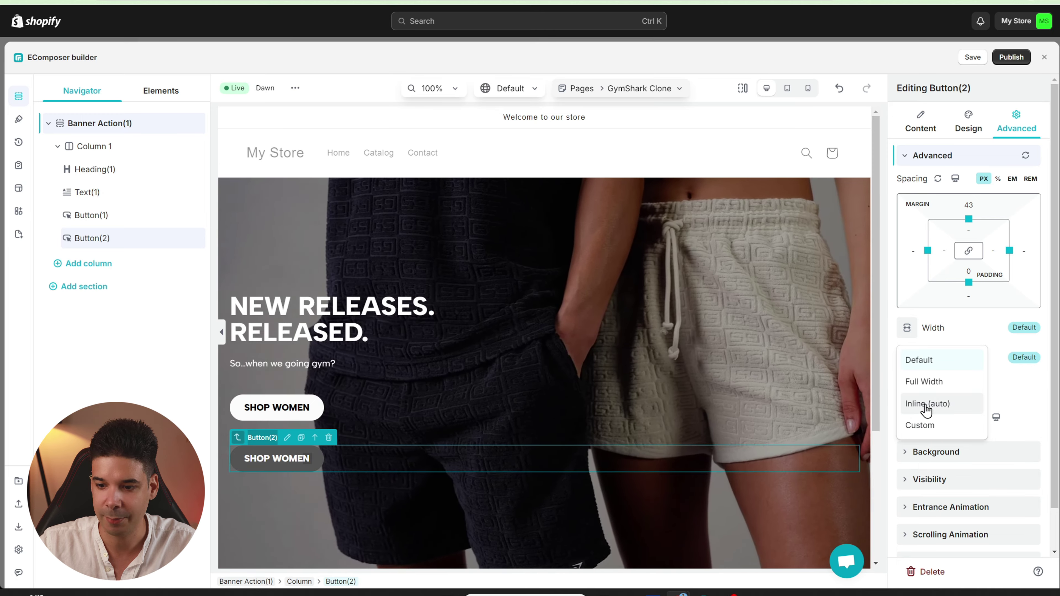
{"action": "left_click", "coordinate": [927, 404]}
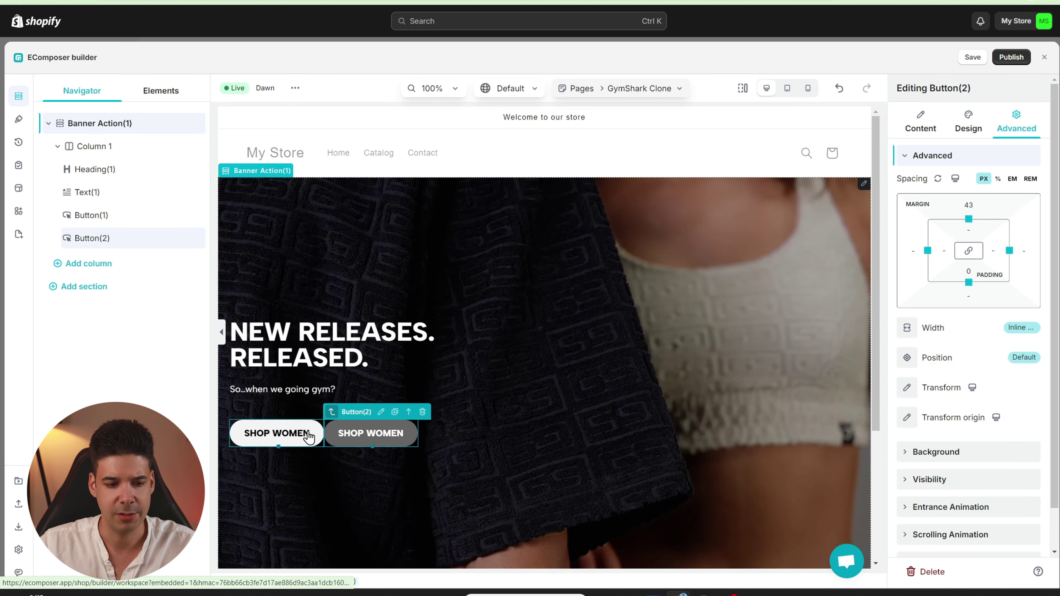
Set the white SHOP WOMEN button's right padding to 10 px to separate the two banner buttons.
{"action": "left_click", "coordinate": [293, 437]}
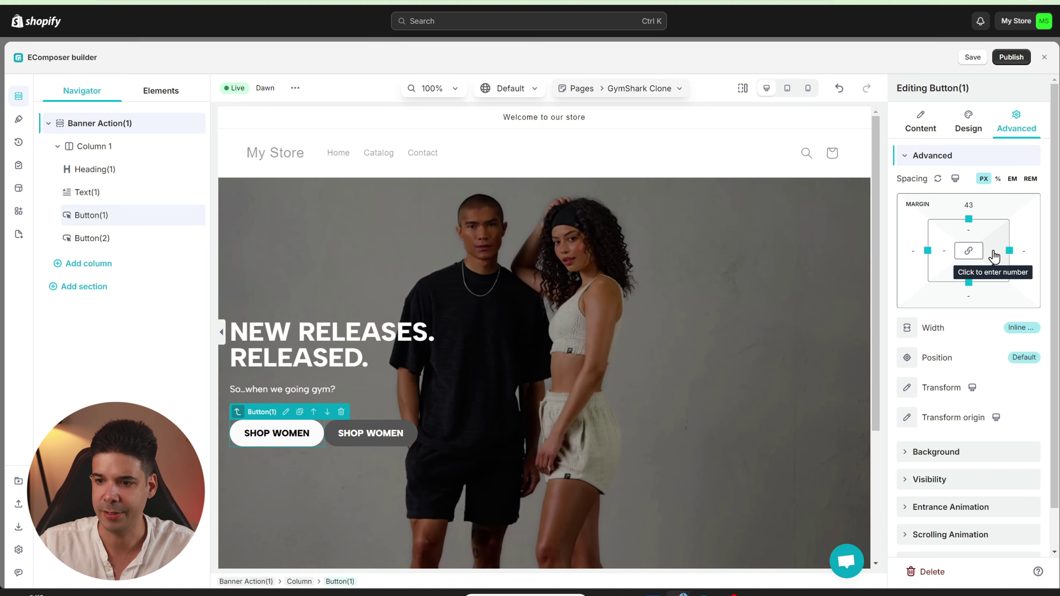
{"action": "left_click", "coordinate": [996, 260]}
{"action": "type", "text": "1"}
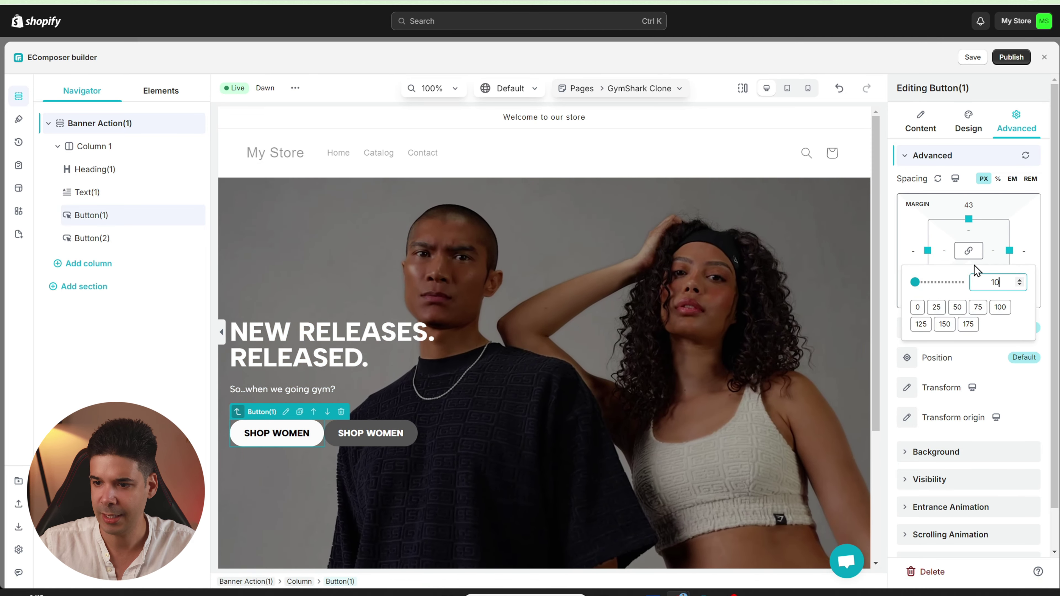
{"action": "type", "text": "0"}
{"action": "left_click", "coordinate": [1044, 313]}
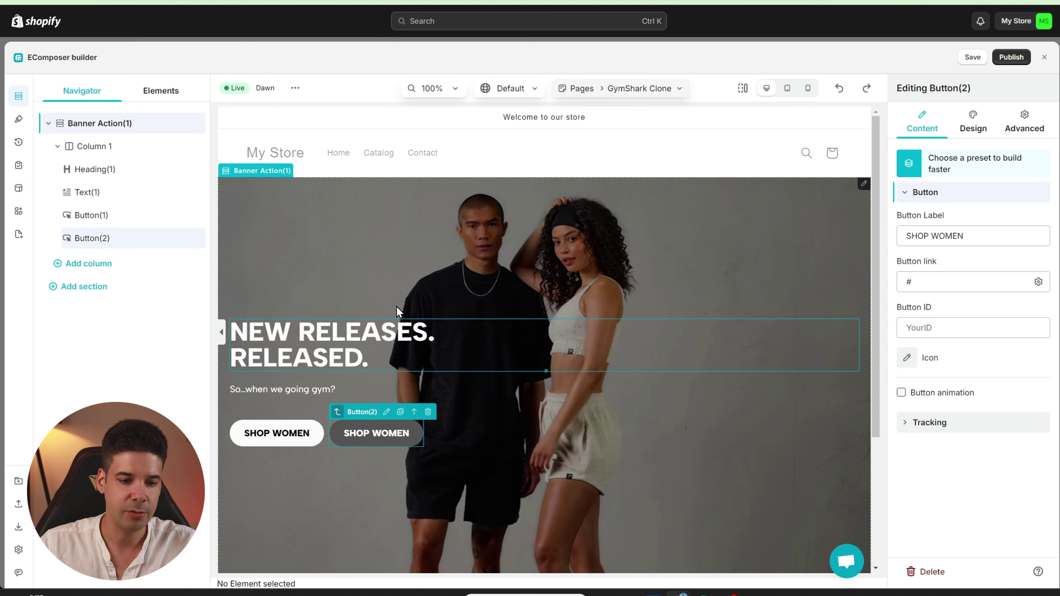
Set the banner section's content width to full width and preview the page with the side panels collapsed.
{"action": "left_click", "coordinate": [221, 335]}
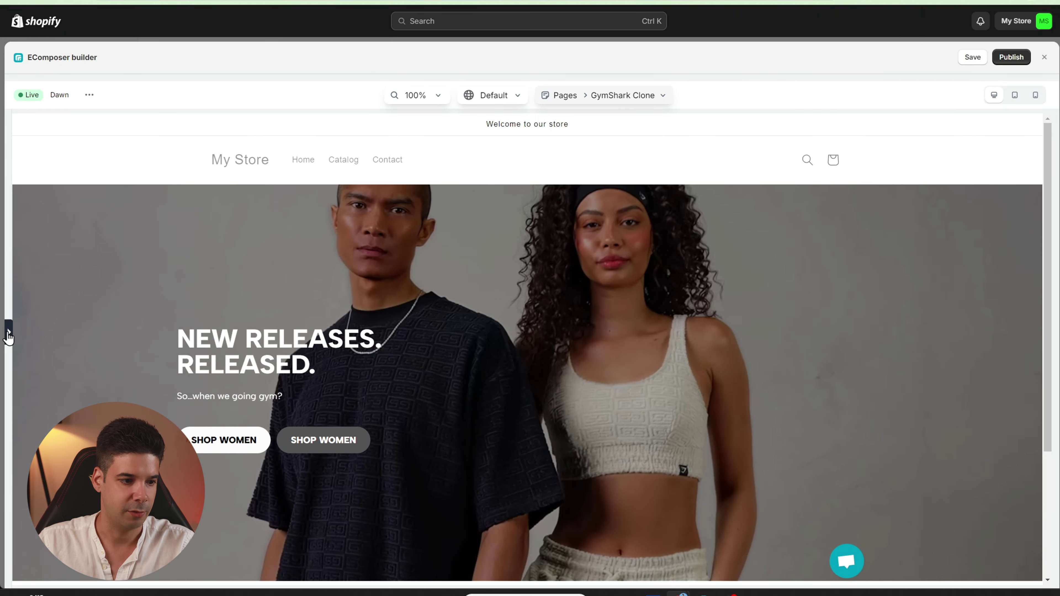
{"action": "left_click", "coordinate": [8, 333]}
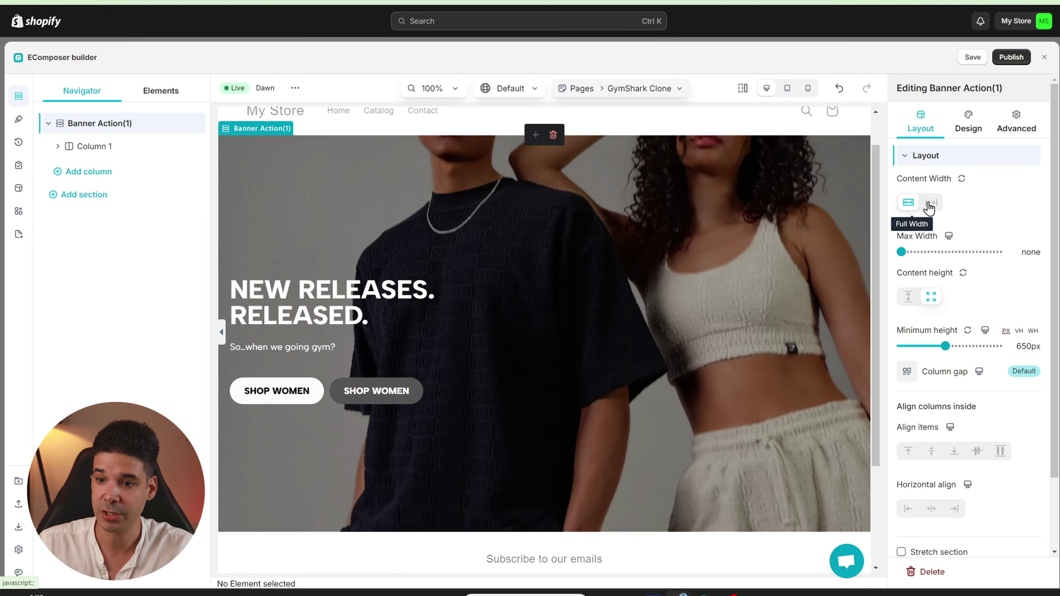
{"action": "left_click", "coordinate": [934, 206]}
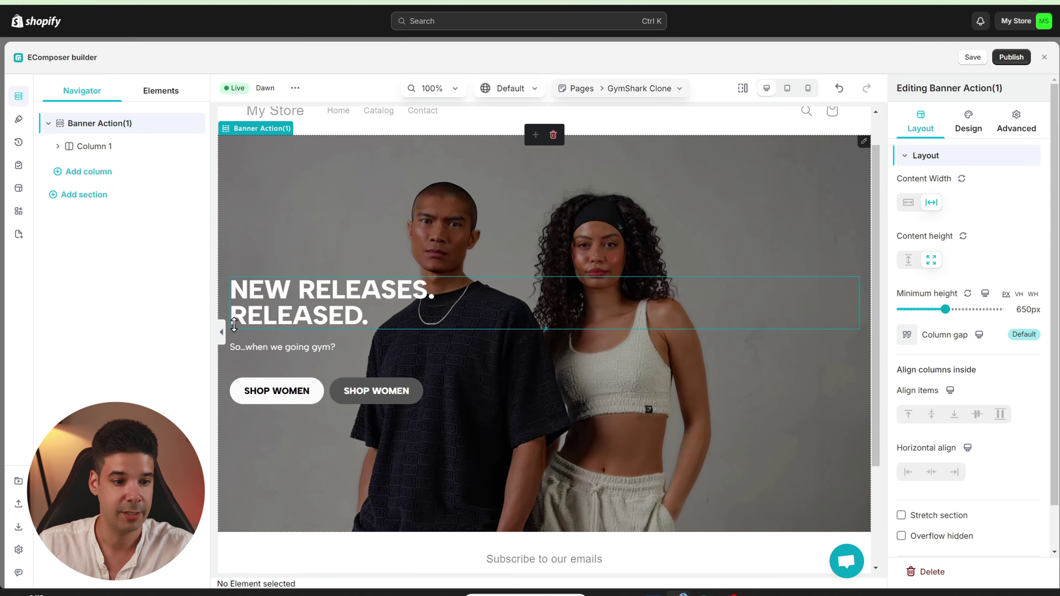
{"action": "left_click", "coordinate": [222, 334]}
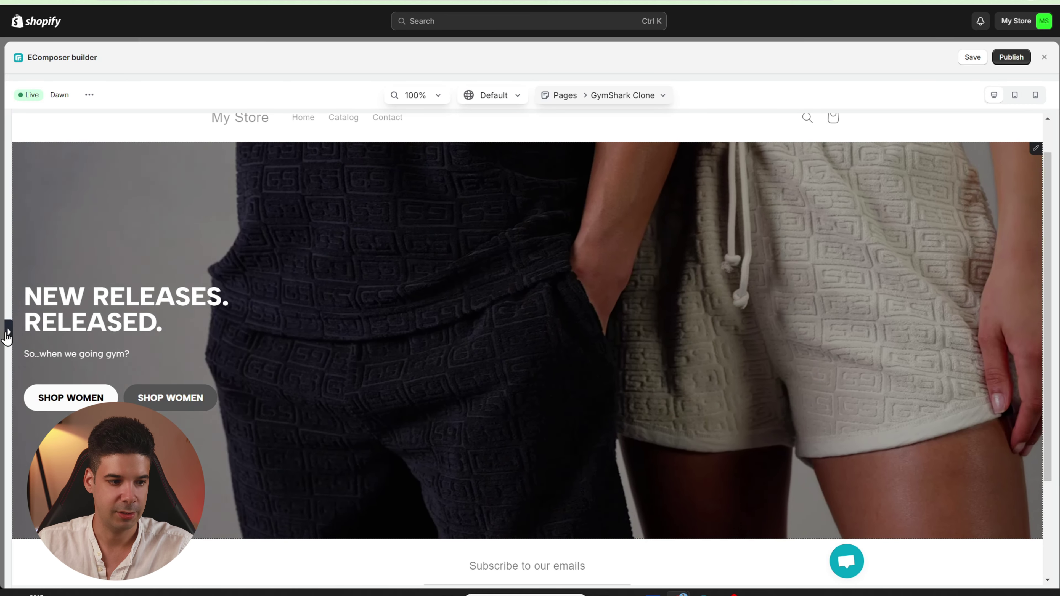
{"action": "left_click", "coordinate": [9, 332]}
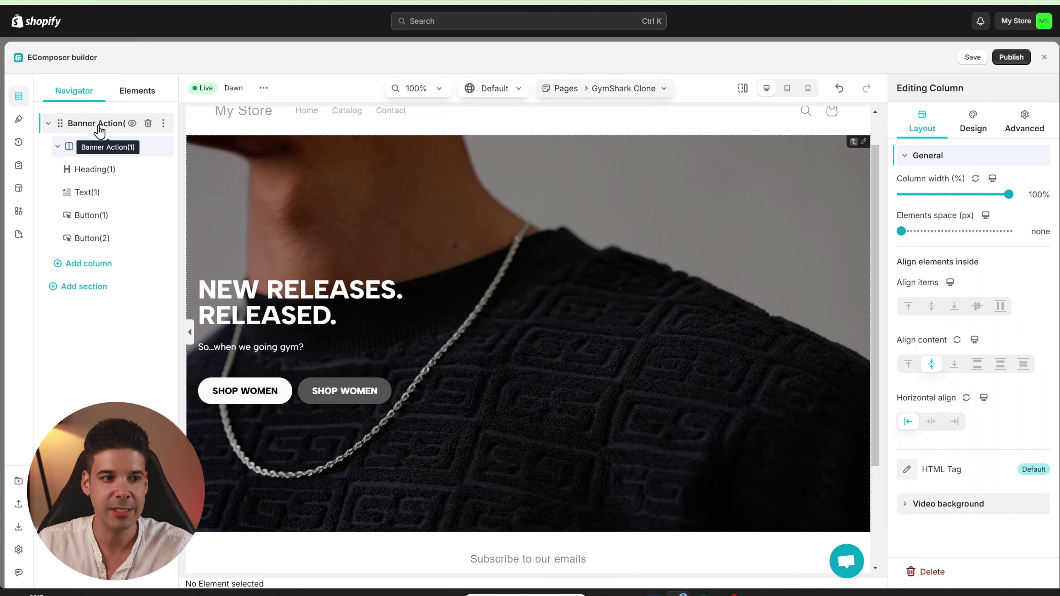
Give the banner's Column 1 a left margin of 70 px and preview the result with the side panels collapsed.
{"action": "left_click", "coordinate": [98, 126]}
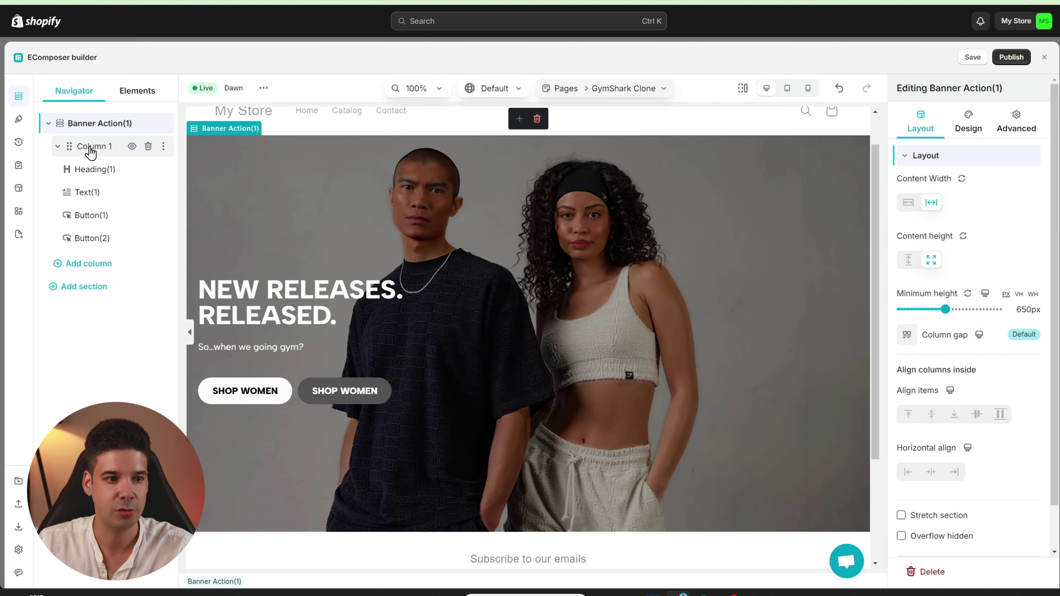
{"action": "left_click", "coordinate": [90, 151]}
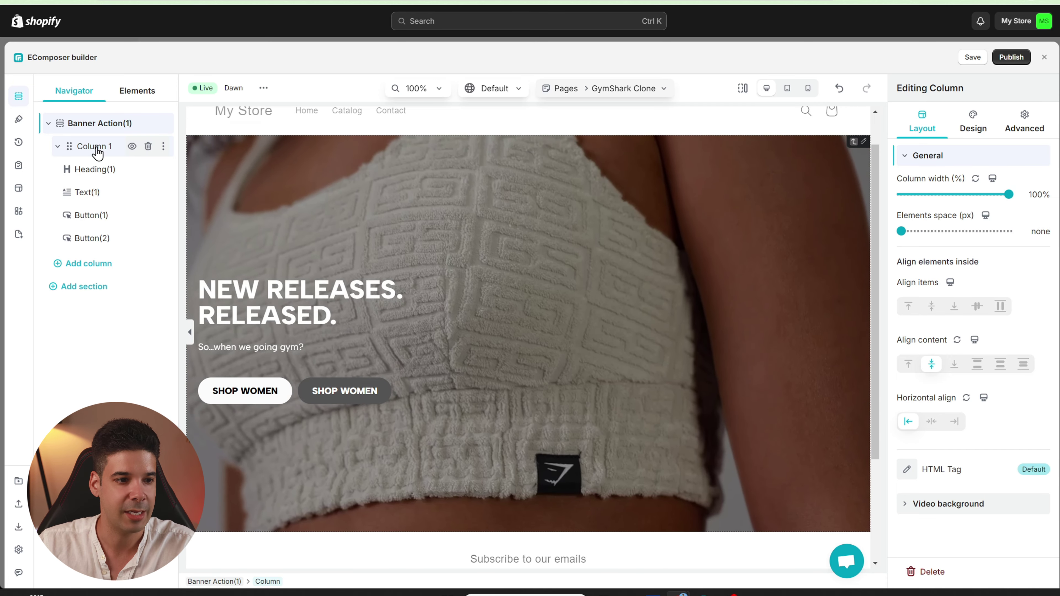
{"action": "left_click", "coordinate": [96, 151]}
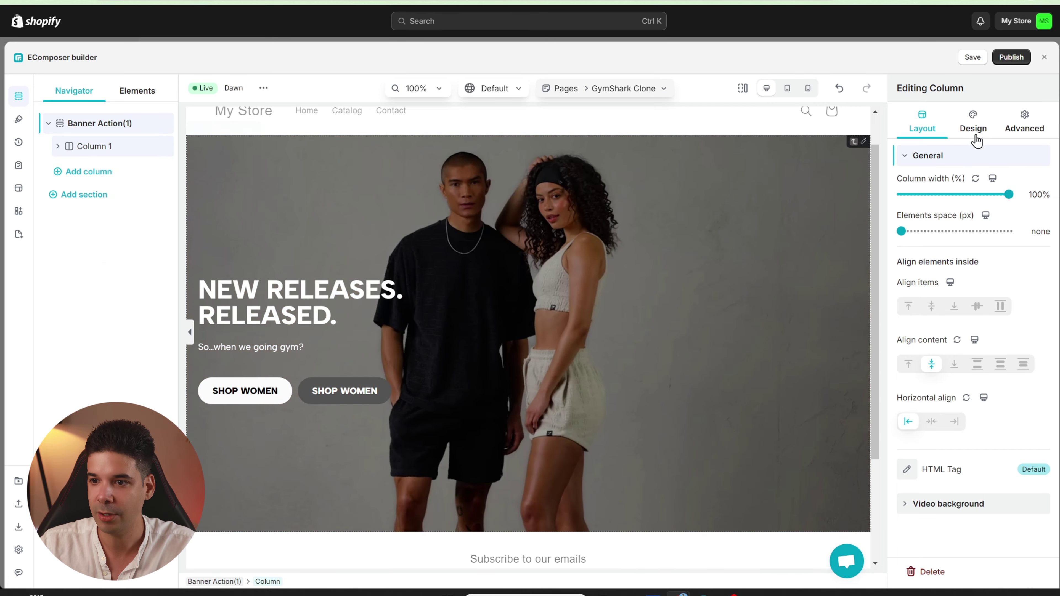
{"action": "left_click", "coordinate": [1024, 125]}
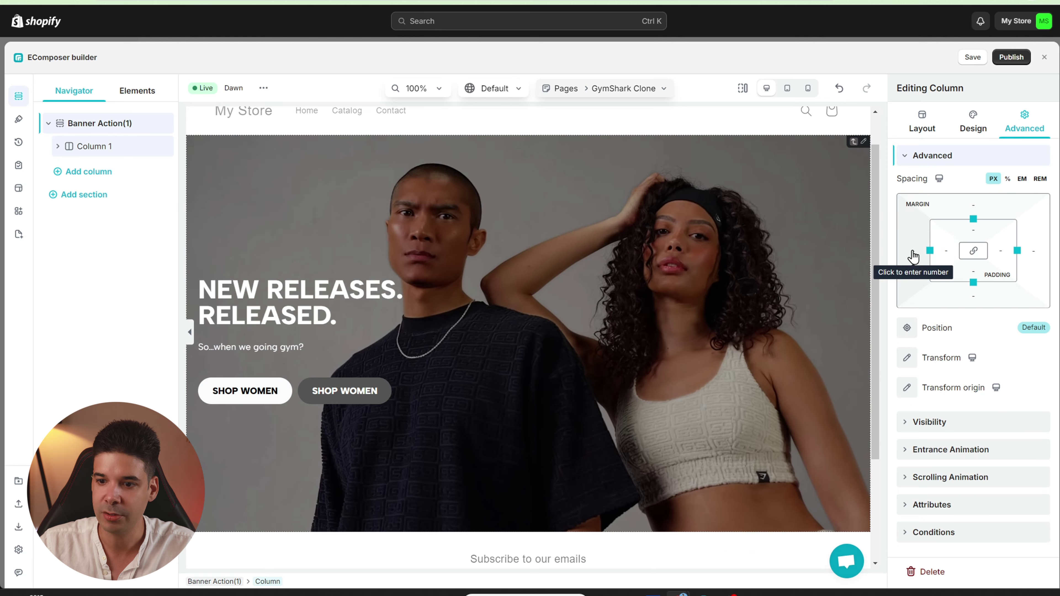
{"action": "left_click", "coordinate": [914, 251]}
{"action": "left_click", "coordinate": [982, 282]}
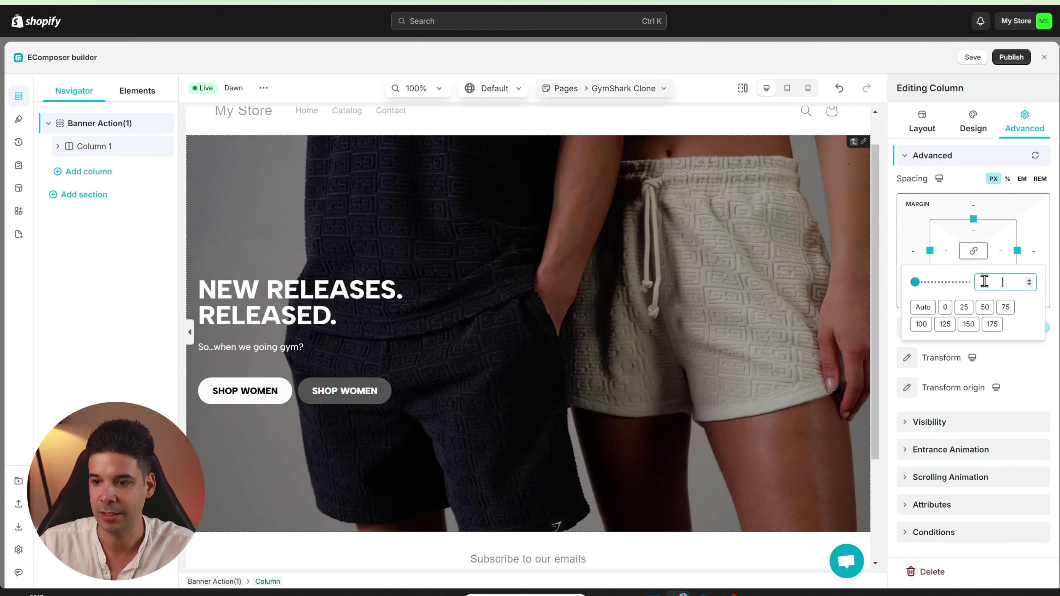
{"action": "type", "text": "70"}
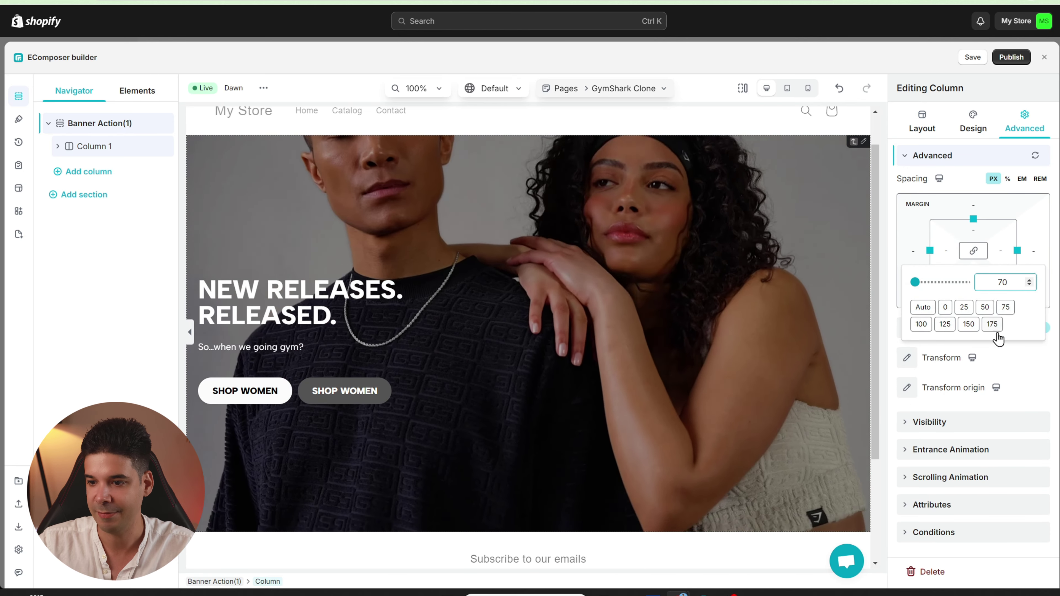
{"action": "key", "text": "Return"}
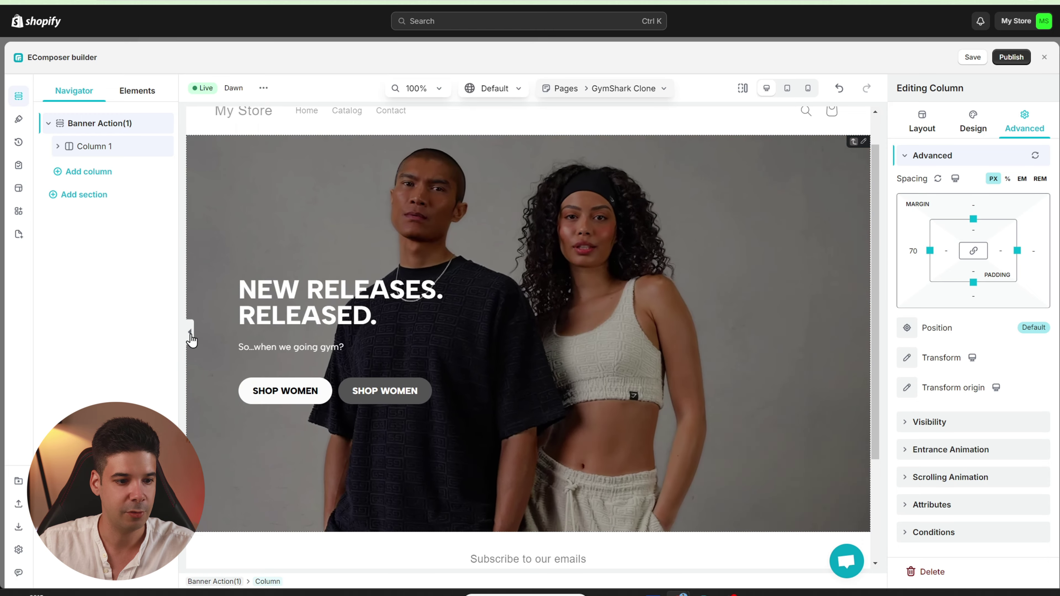
{"action": "left_click", "coordinate": [190, 332]}
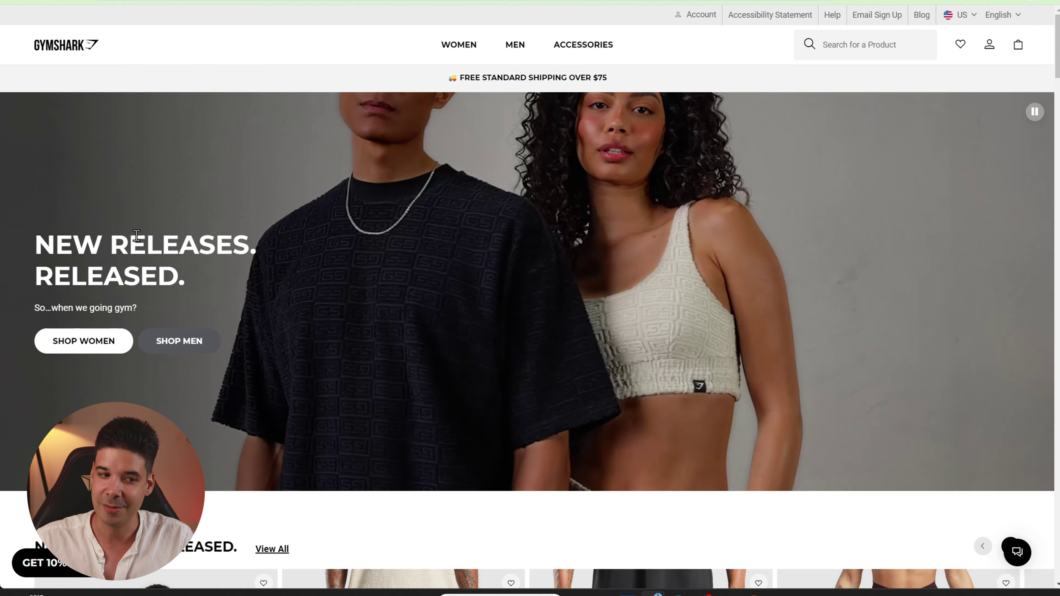
Examine the heading and product carousel below the video banner on the Gymshark homepage.
{"action": "scroll", "coordinate": [378, 297], "scroll_direction": "down", "scroll_amount": 1}
{"action": "scroll", "coordinate": [378, 290], "scroll_direction": "down", "scroll_amount": 5}
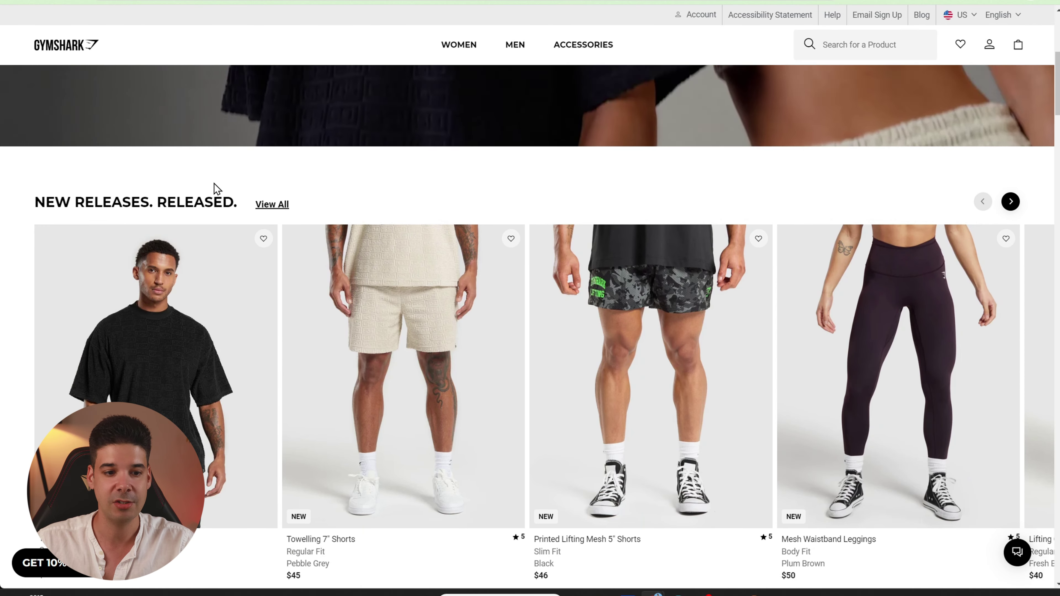
{"action": "left_click", "coordinate": [1011, 202]}
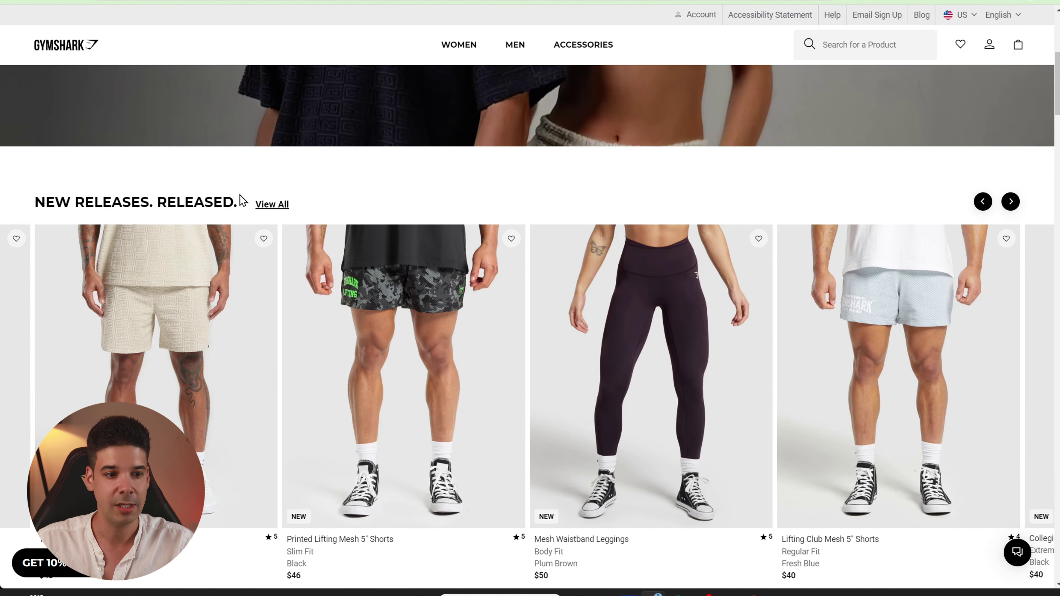
{"action": "left_click_drag", "start_coordinate": [33, 202], "coordinate": [194, 201]}
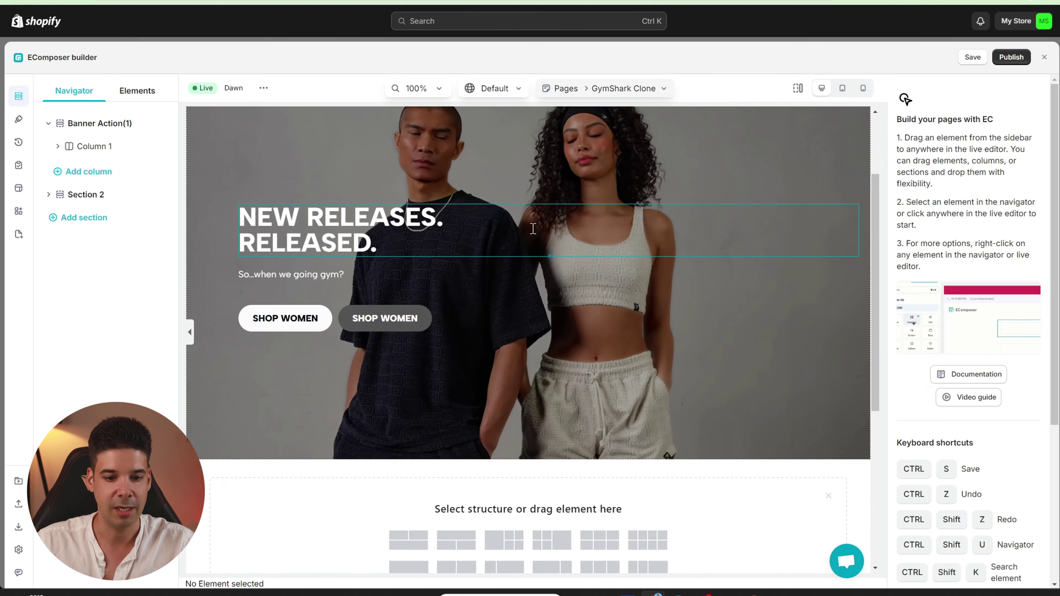
Add a new section below the banner on the GymShark Clone page and open the template library for it.
{"action": "mouse_move", "coordinate": [527, 459]}
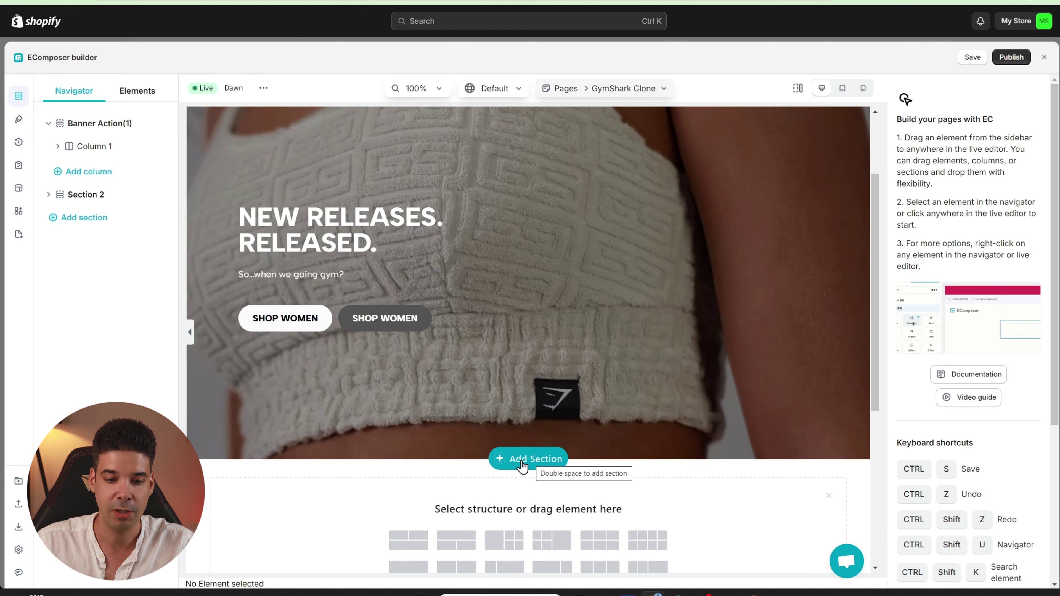
{"action": "left_click", "coordinate": [523, 459]}
{"action": "scroll", "coordinate": [531, 438], "scroll_direction": "down", "scroll_amount": 3}
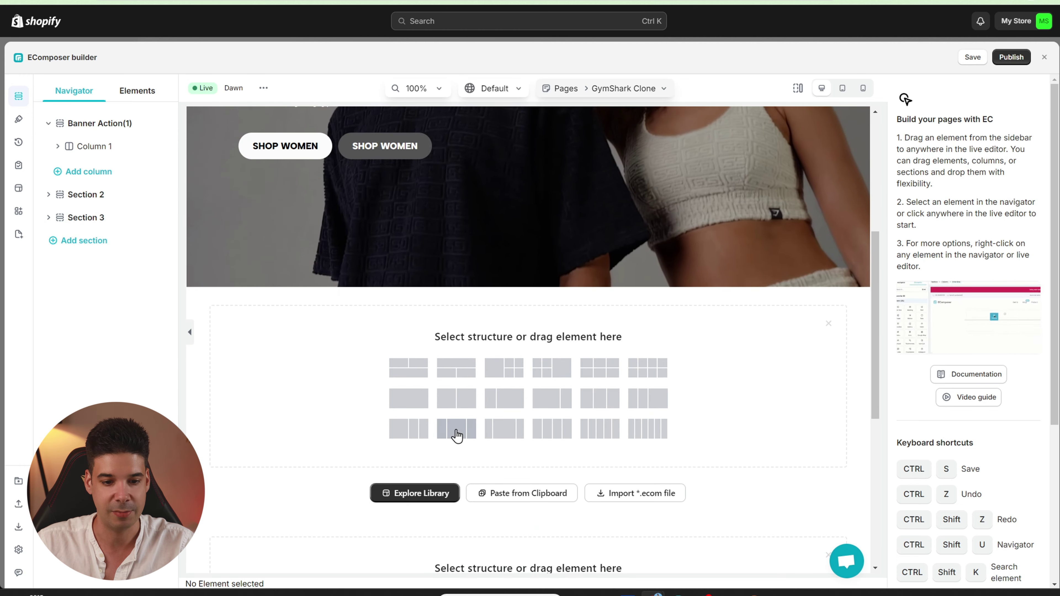
{"action": "left_click", "coordinate": [413, 494]}
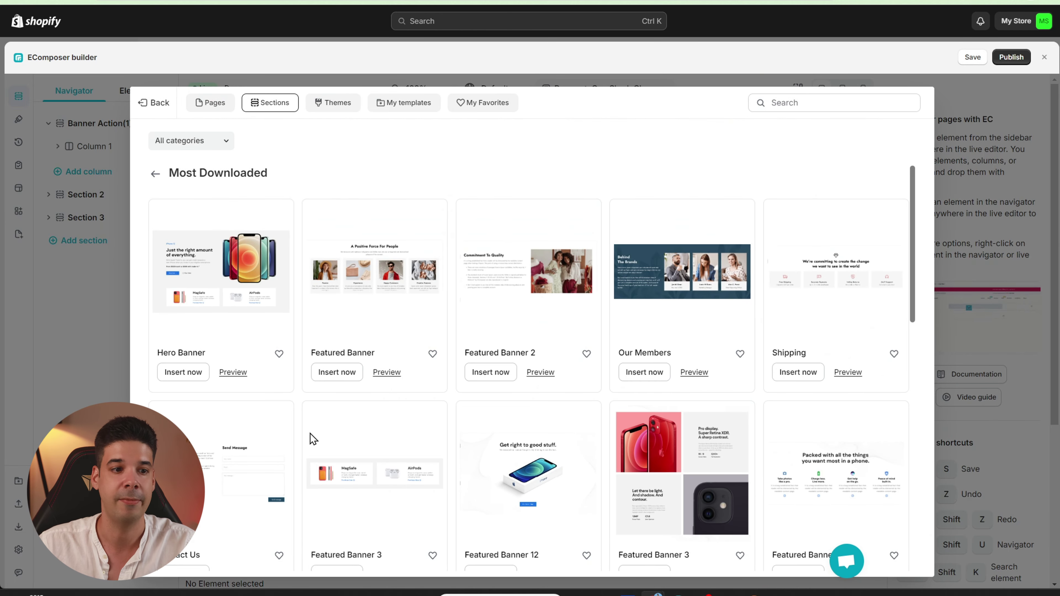
Filter the library's sections by Product Grid, then preview and insert the Products Collection Yoga template.
{"action": "left_click", "coordinate": [208, 145]}
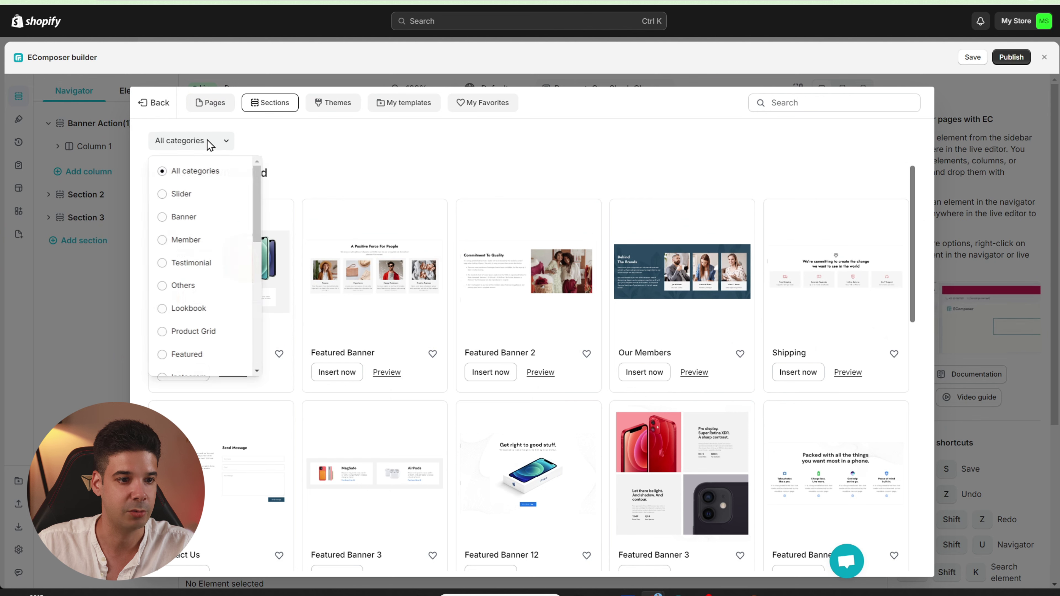
{"action": "left_click", "coordinate": [168, 335]}
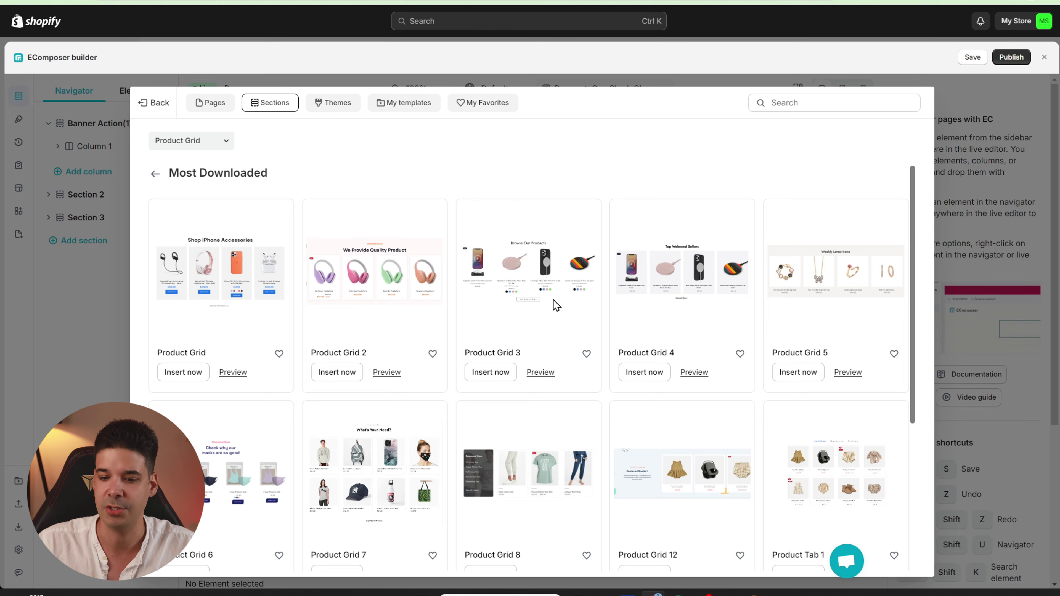
{"action": "scroll", "coordinate": [552, 302], "scroll_direction": "down", "scroll_amount": 15}
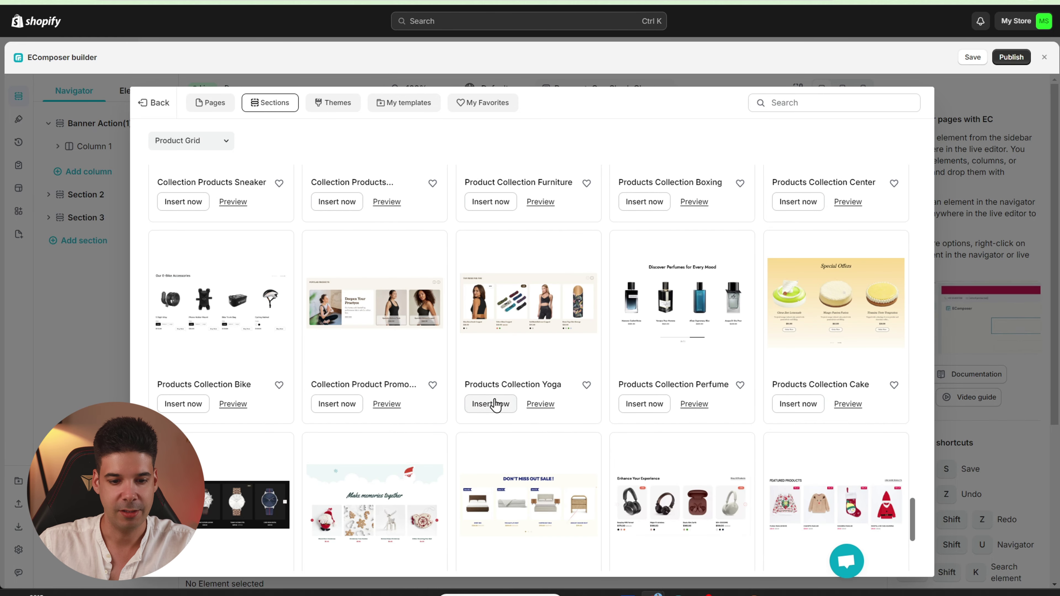
{"action": "left_click", "coordinate": [539, 404]}
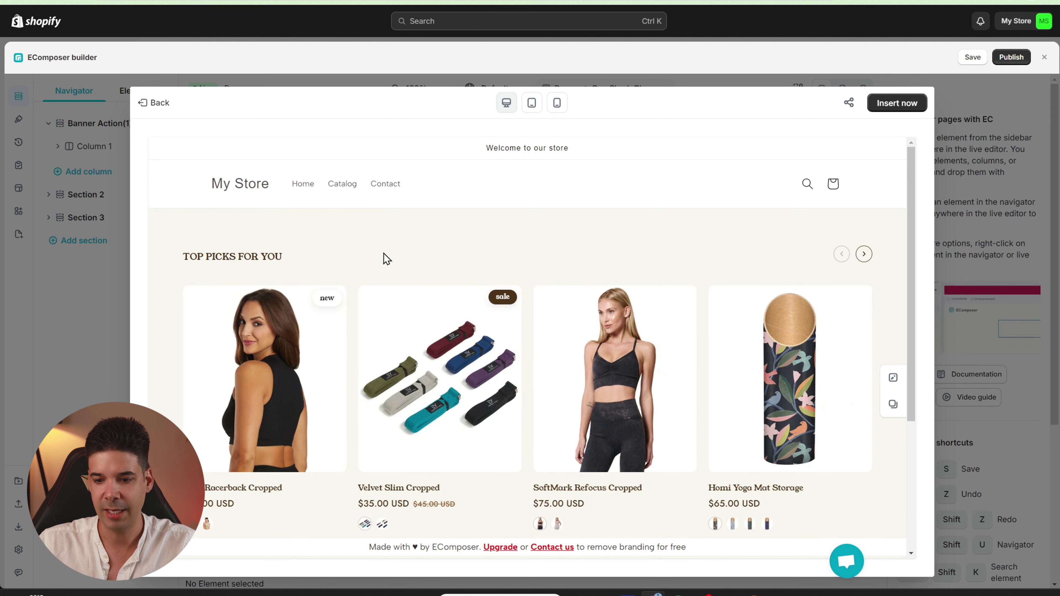
{"action": "left_click", "coordinate": [894, 378]}
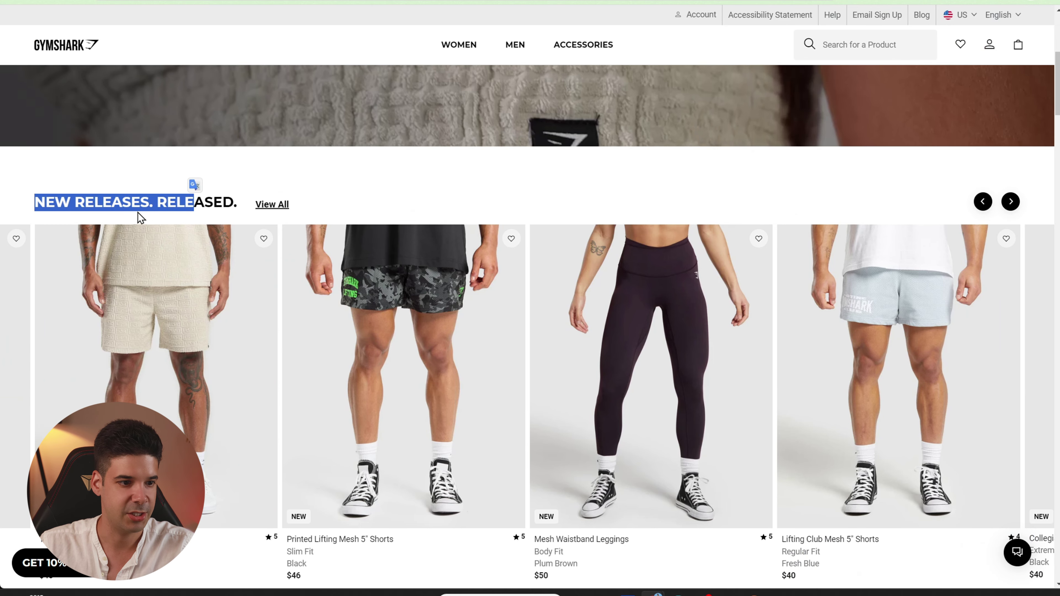
Replace the product section's Top Picks For You heading with "NEW RELEASES. RELEASED." copied from the Gymshark homepage.
{"action": "left_click", "coordinate": [142, 204]}
{"action": "triple_click", "coordinate": [143, 204]}
{"action": "key", "text": "ctrl+c"}
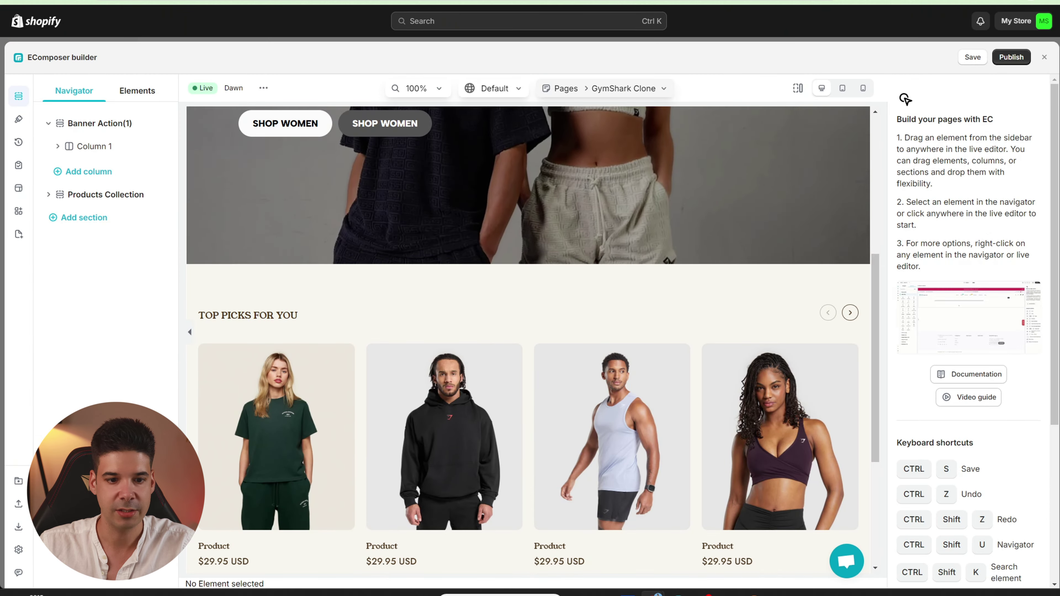
{"action": "left_click", "coordinate": [267, 315]}
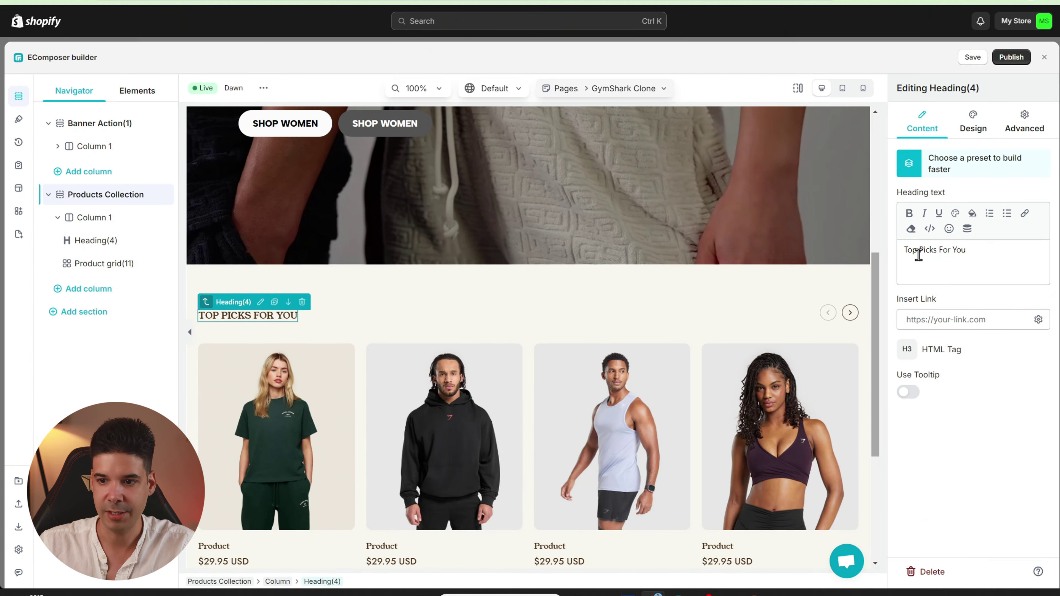
{"action": "triple_click", "coordinate": [899, 252]}
{"action": "key", "text": "ctrl+v"}
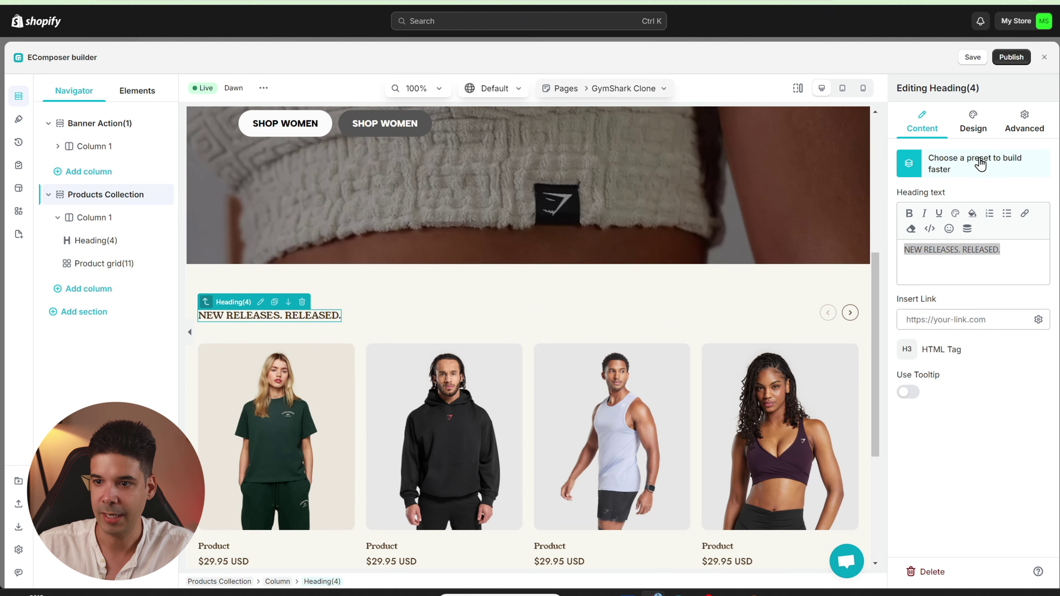
Customize the product section heading's typography by setting its font weight to 700.
{"action": "left_click", "coordinate": [975, 130]}
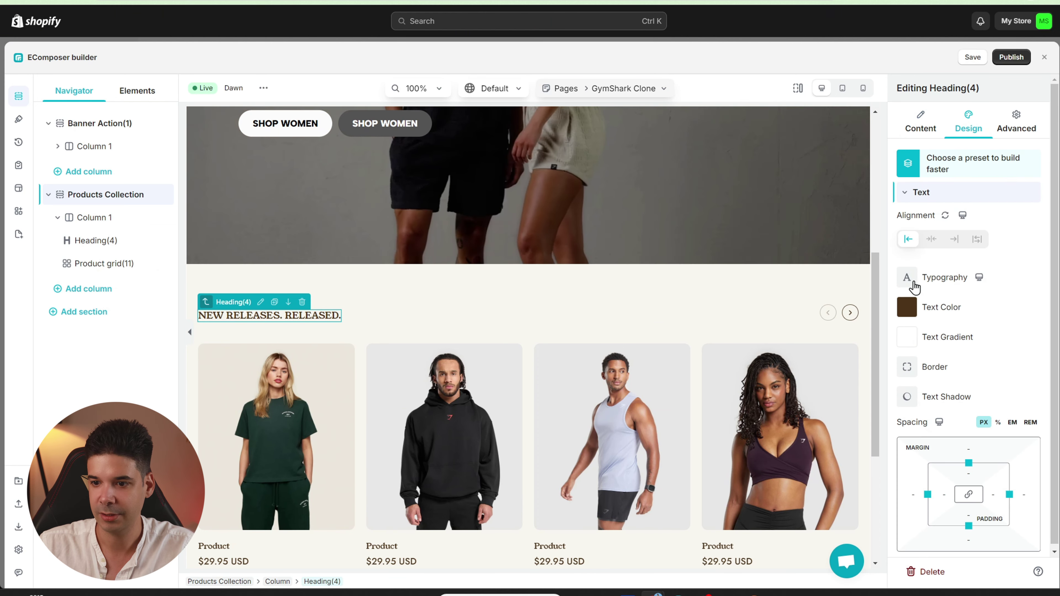
{"action": "left_click", "coordinate": [909, 280]}
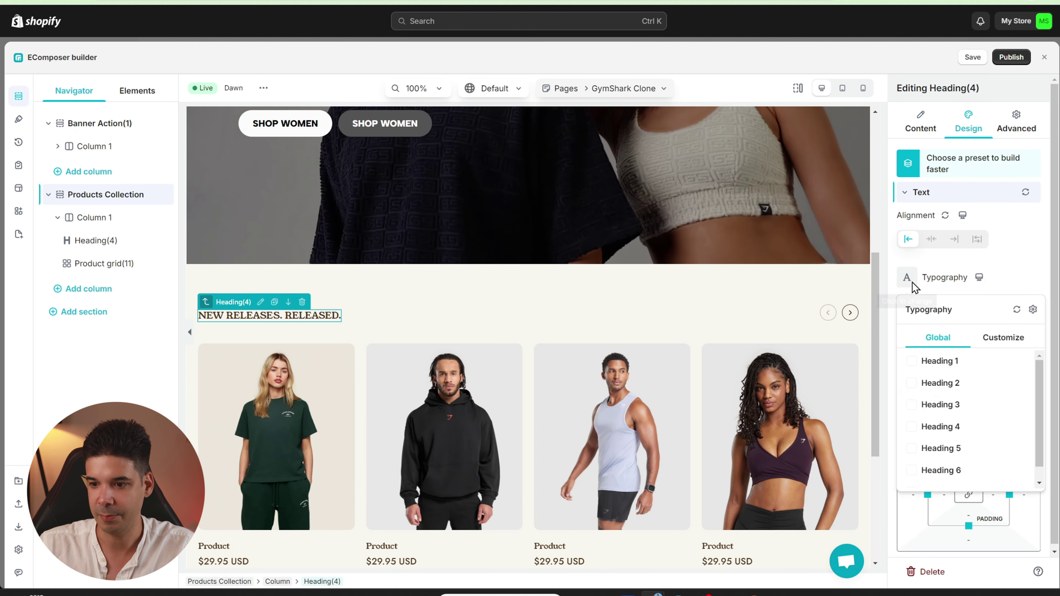
{"action": "left_click", "coordinate": [996, 339]}
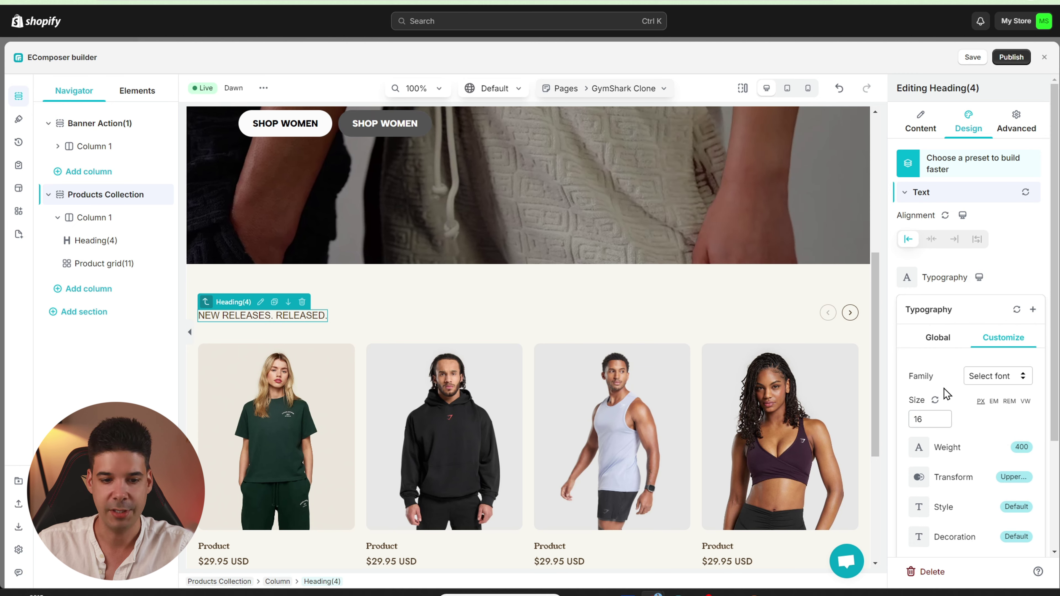
{"action": "left_click", "coordinate": [928, 452]}
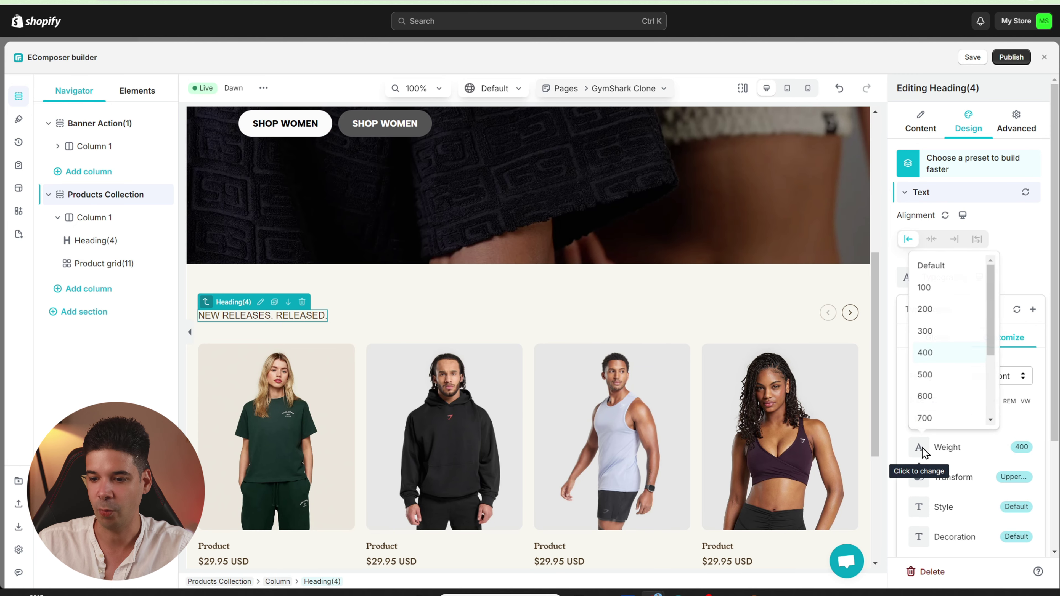
{"action": "left_click", "coordinate": [935, 418]}
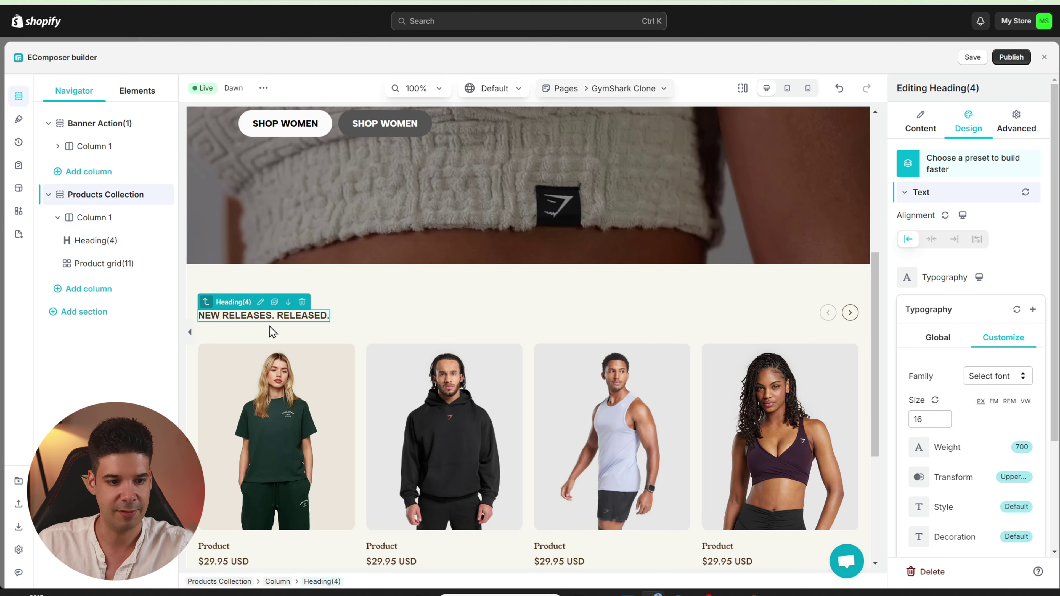
Set the font size of the "NEW RELEASES. RELEASED." heading to 24 px.
{"action": "left_click", "coordinate": [943, 418]}
{"action": "left_click", "coordinate": [944, 418]}
{"action": "left_click", "coordinate": [944, 418]}
{"action": "left_click", "coordinate": [944, 418]}
{"action": "left_click", "coordinate": [943, 418]}
{"action": "left_click", "coordinate": [944, 418]}
{"action": "left_click", "coordinate": [944, 418]}
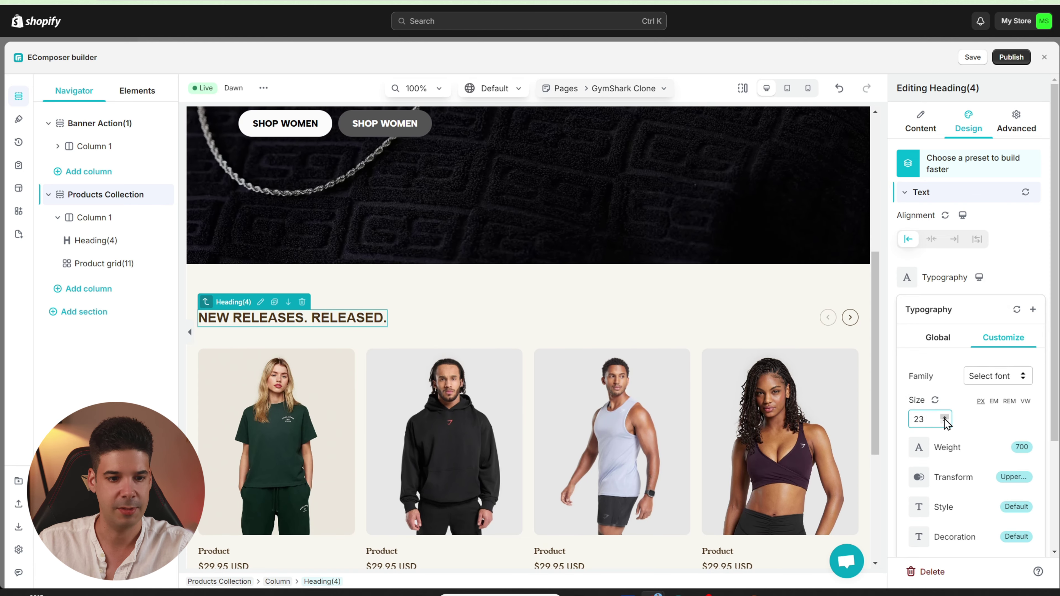
{"action": "left_click", "coordinate": [944, 418]}
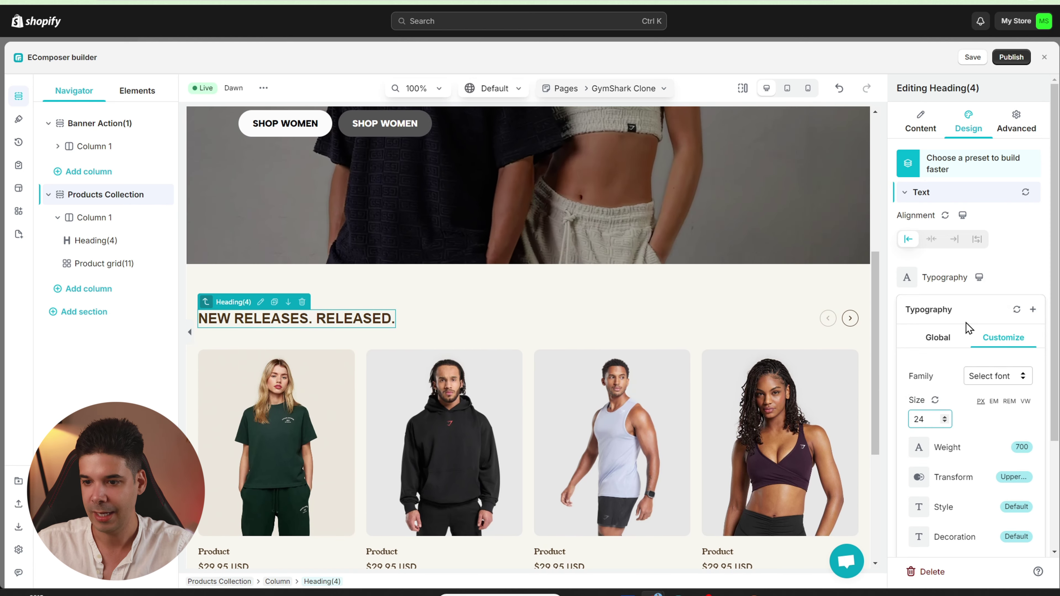
{"action": "left_click", "coordinate": [986, 287]}
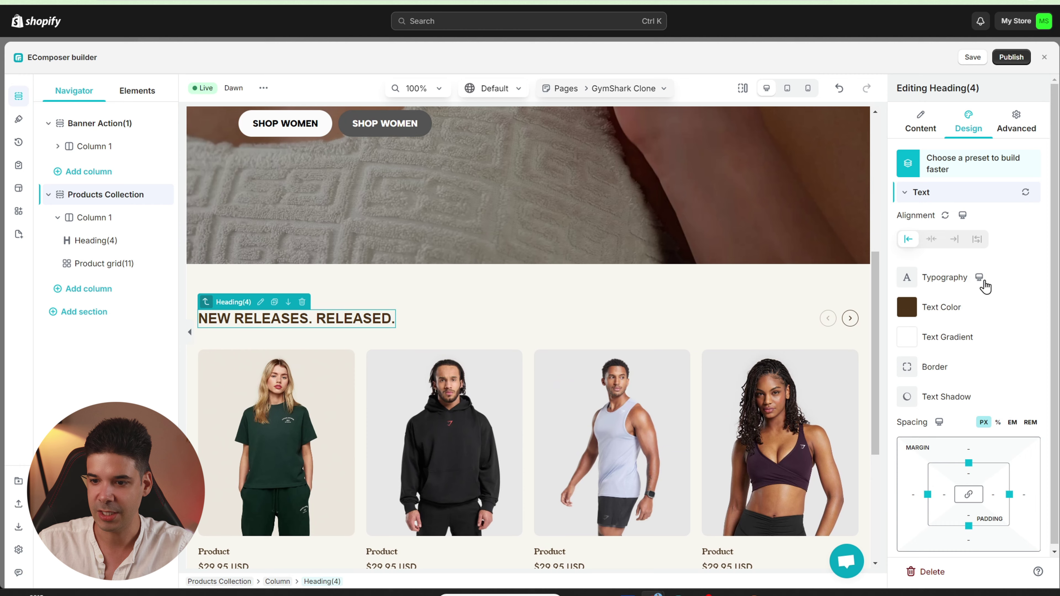
Change the text color of the "NEW RELEASES. RELEASED." heading to black, #000000.
{"action": "left_click", "coordinate": [907, 309]}
{"action": "left_click_drag", "start_coordinate": [903, 493], "coordinate": [902, 494]}
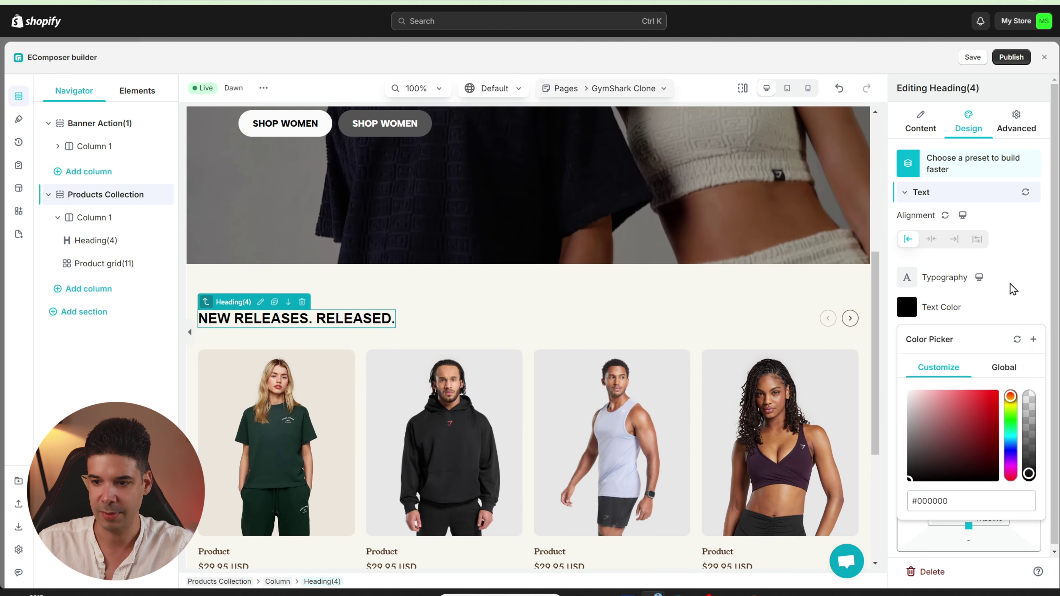
{"action": "left_click", "coordinate": [1019, 301]}
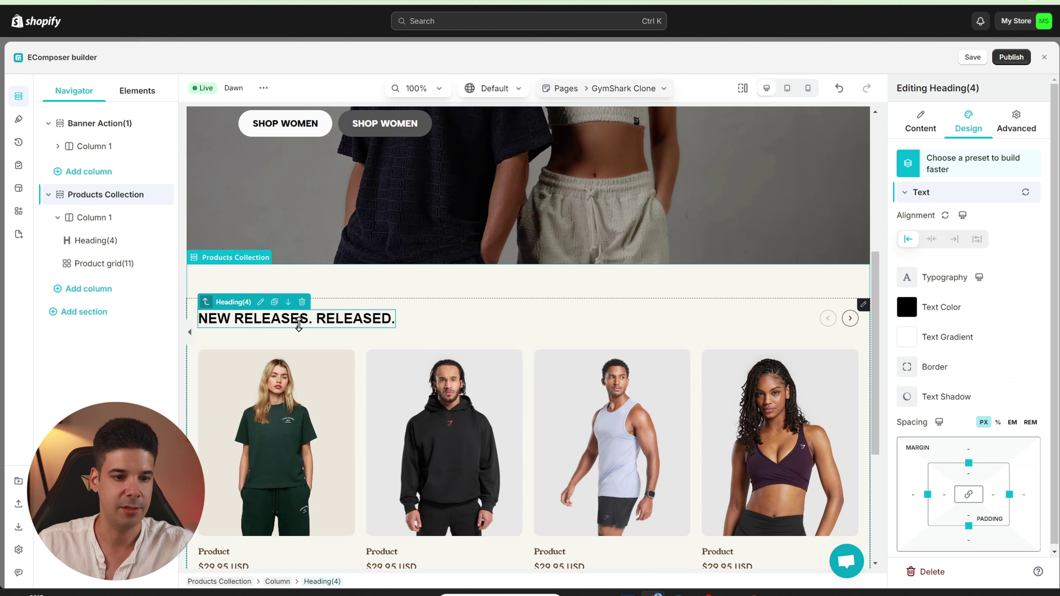
Select the Products Collection section and set its classic background color to #ffffff.
{"action": "left_click", "coordinate": [401, 335]}
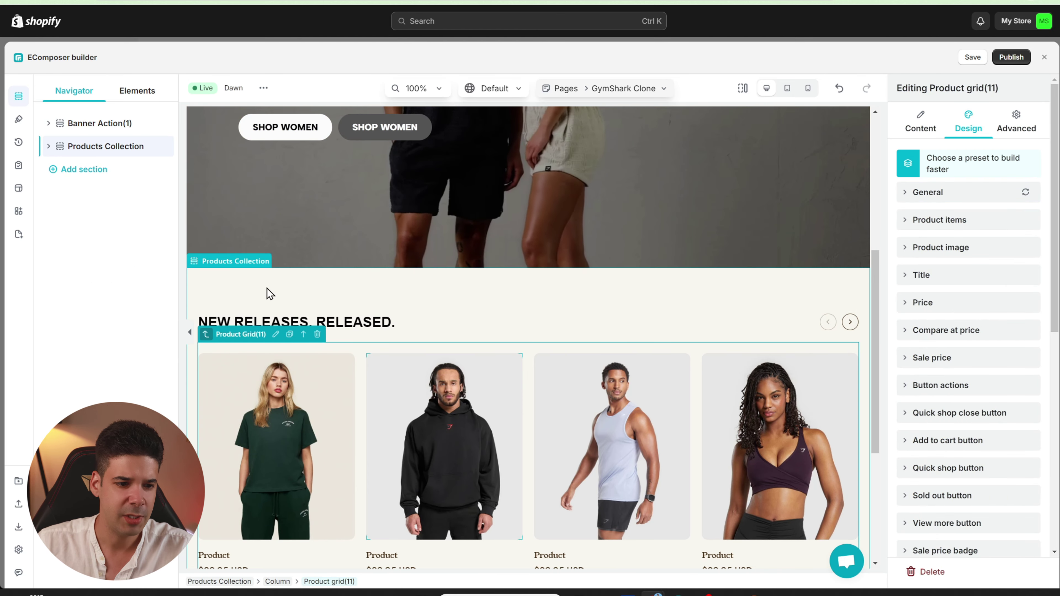
{"action": "left_click", "coordinate": [239, 263]}
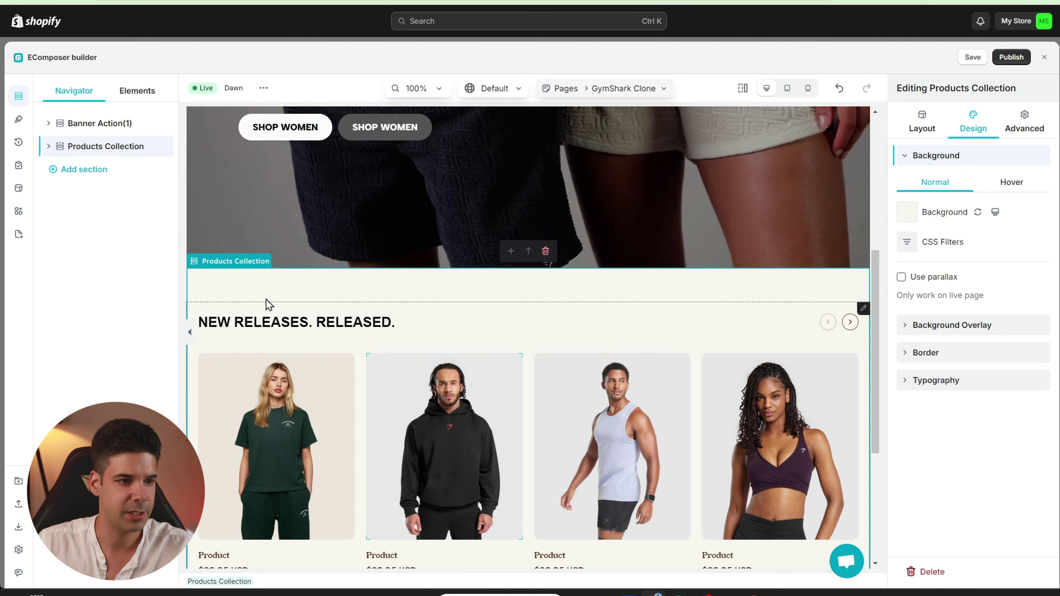
{"action": "left_click", "coordinate": [908, 213]}
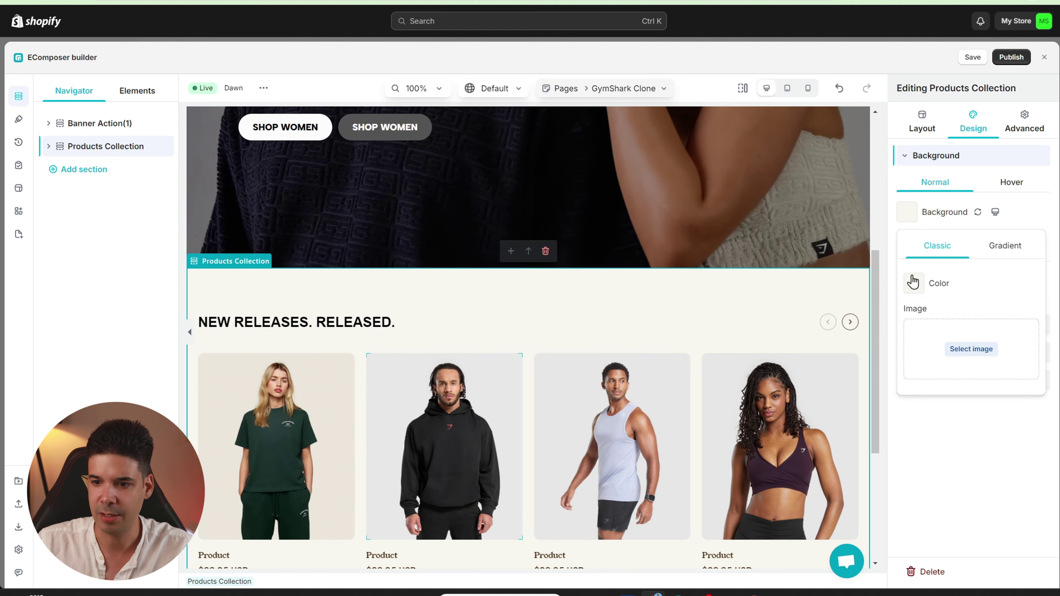
{"action": "left_click", "coordinate": [913, 283]}
{"action": "triple_click", "coordinate": [954, 476]}
{"action": "type", "text": "#ffffff"}
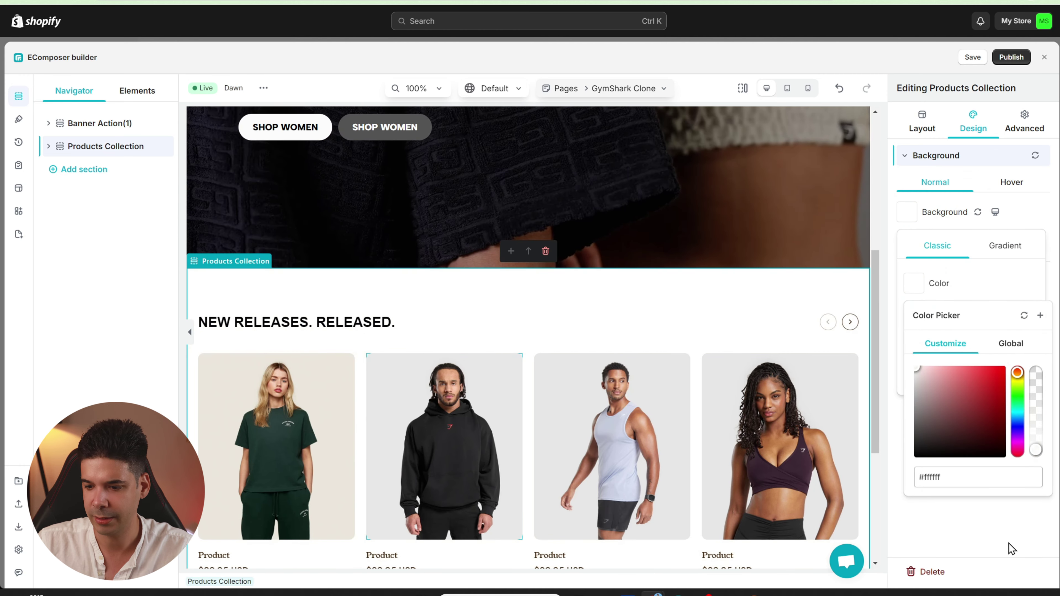
{"action": "left_click", "coordinate": [1012, 545]}
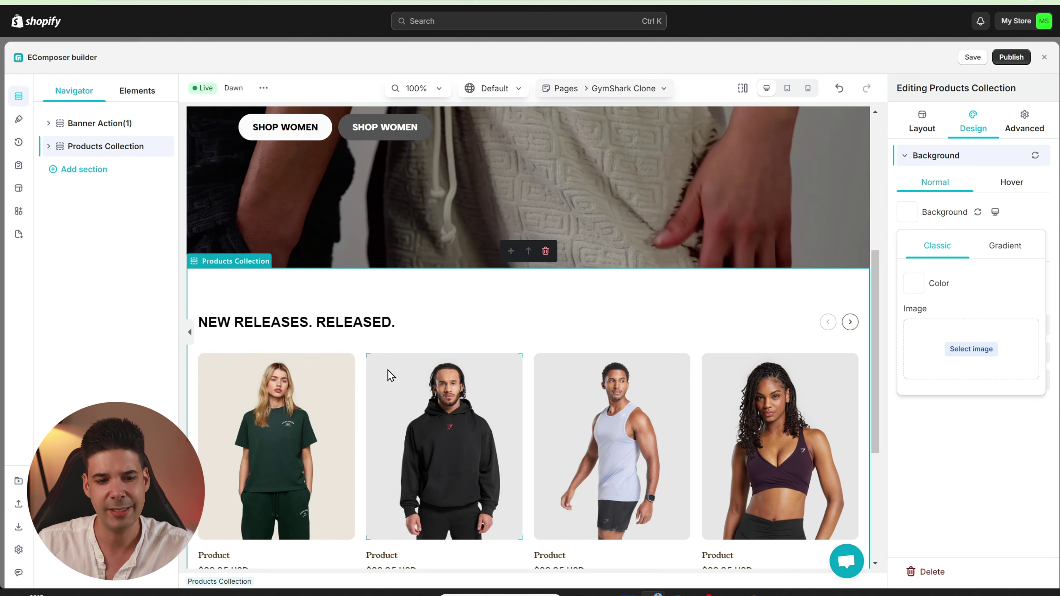
Square off the product grid's images by setting their border radius to 0 on all corners.
{"action": "left_click", "coordinate": [312, 391]}
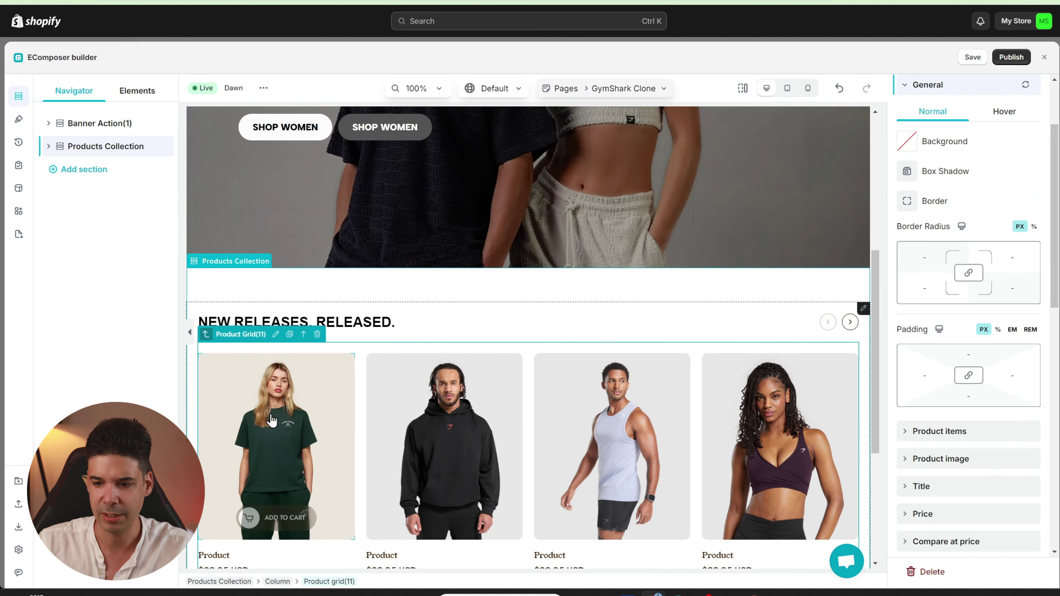
{"action": "scroll", "coordinate": [944, 378], "scroll_direction": "down", "scroll_amount": 2}
{"action": "left_click", "coordinate": [909, 402]}
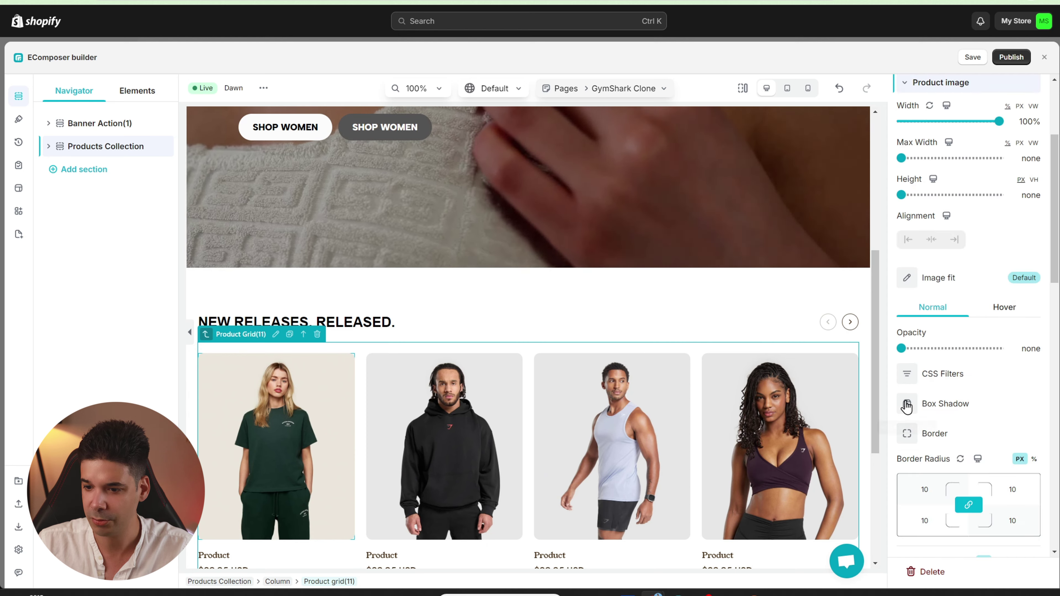
{"action": "scroll", "coordinate": [919, 407], "scroll_direction": "down", "scroll_amount": 1}
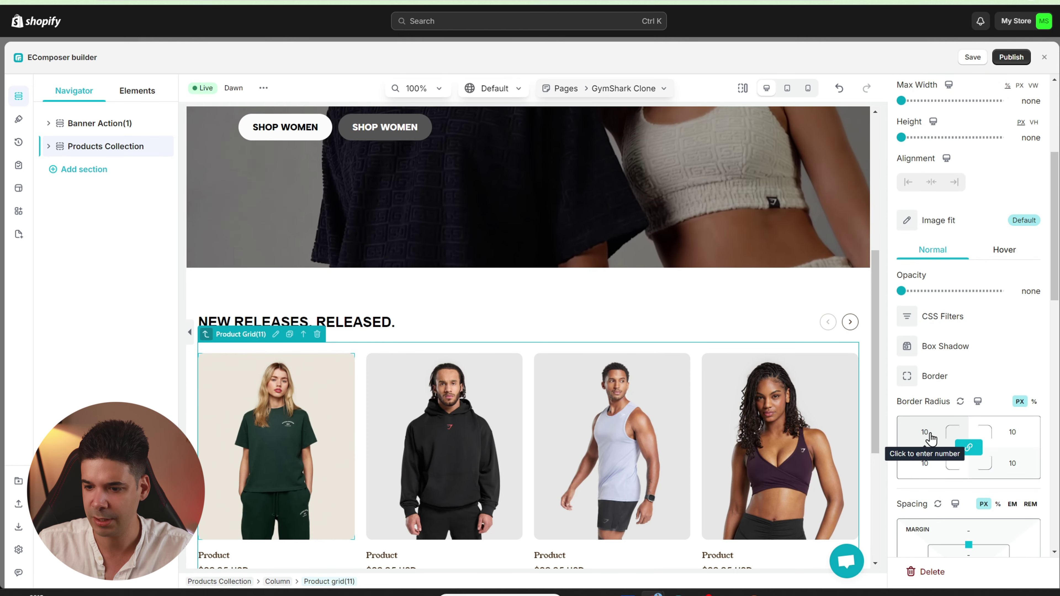
{"action": "left_click", "coordinate": [925, 434]}
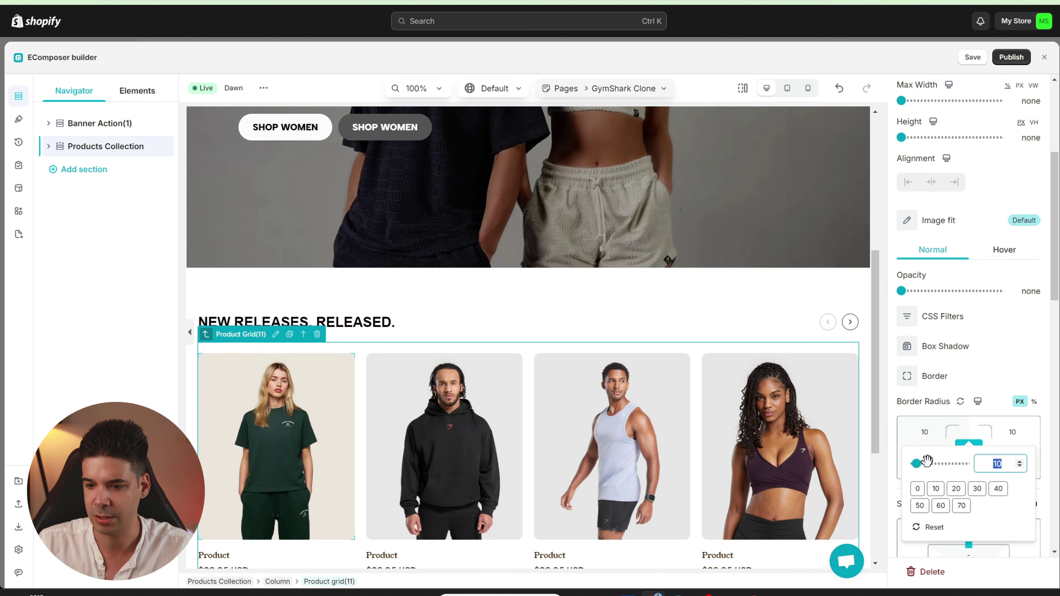
{"action": "left_click_drag", "start_coordinate": [915, 465], "coordinate": [914, 468]}
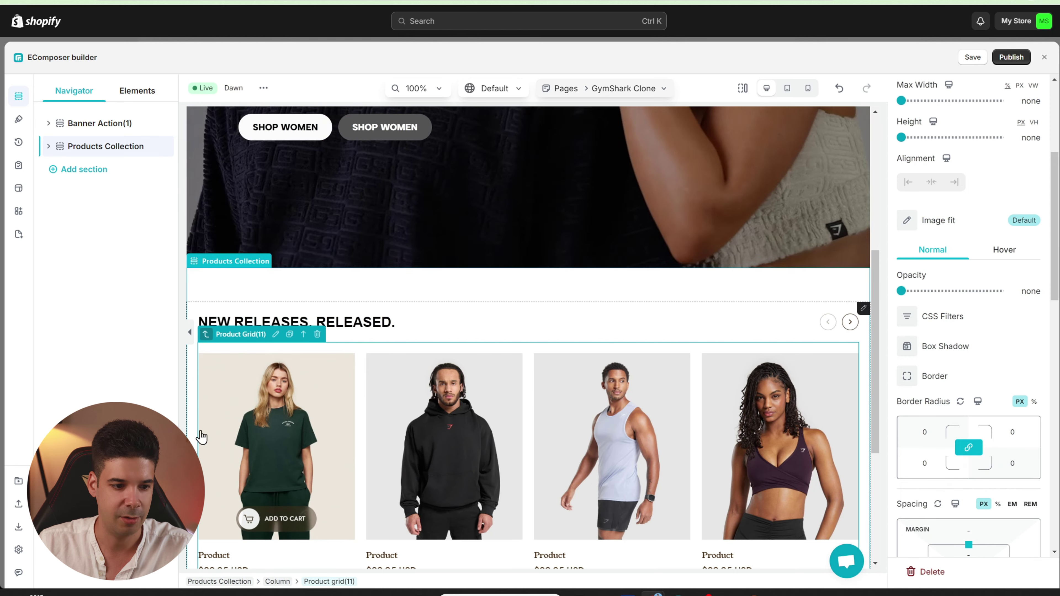
Check the Products Collection section in a full-page preview and set its content width to Full Width.
{"action": "left_click", "coordinate": [440, 323]}
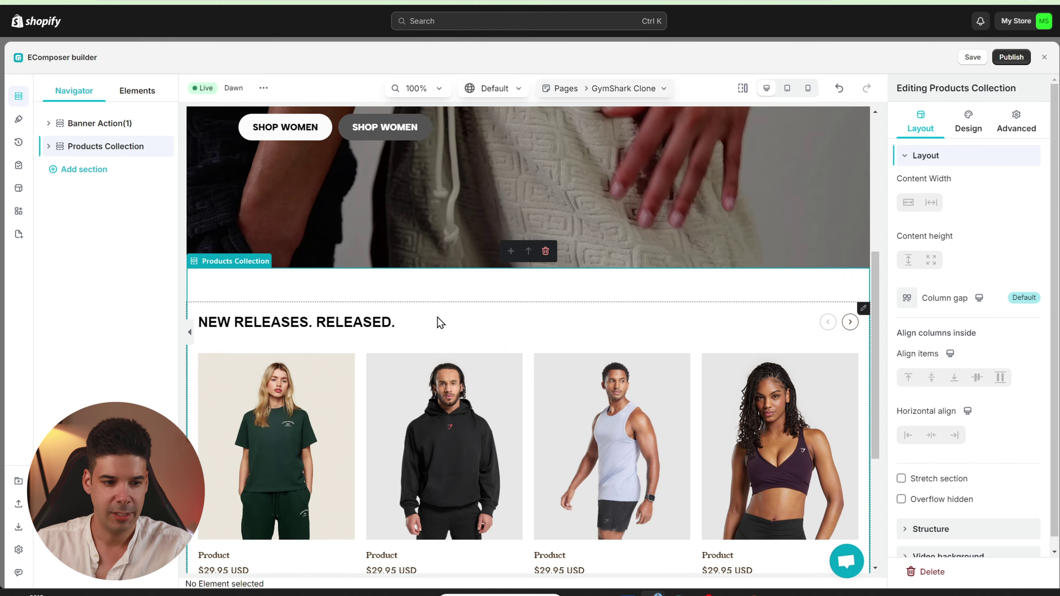
{"action": "left_click", "coordinate": [190, 332]}
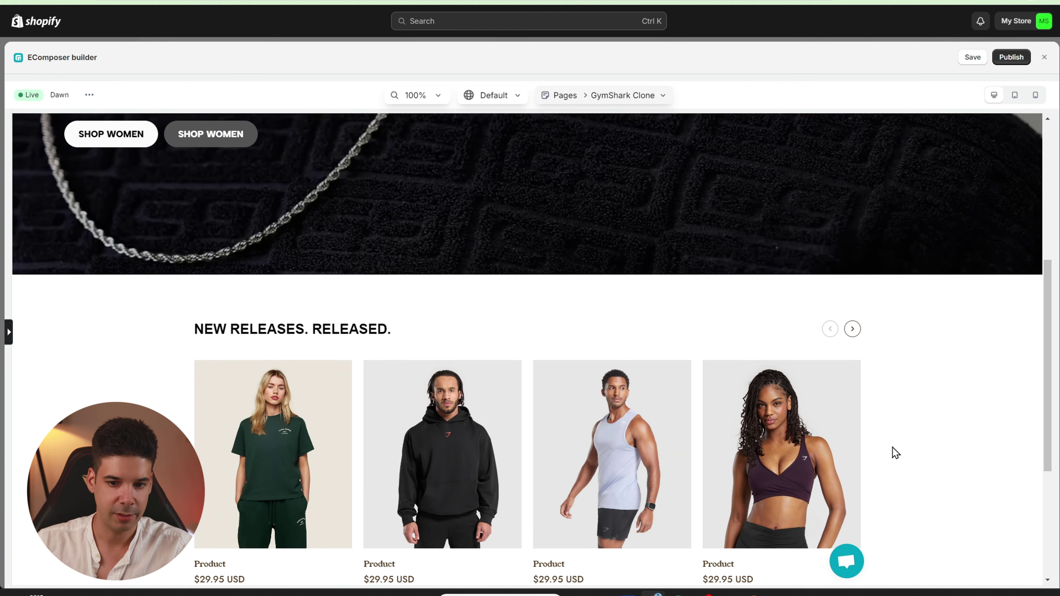
{"action": "scroll", "coordinate": [190, 354], "scroll_direction": "down", "scroll_amount": 3}
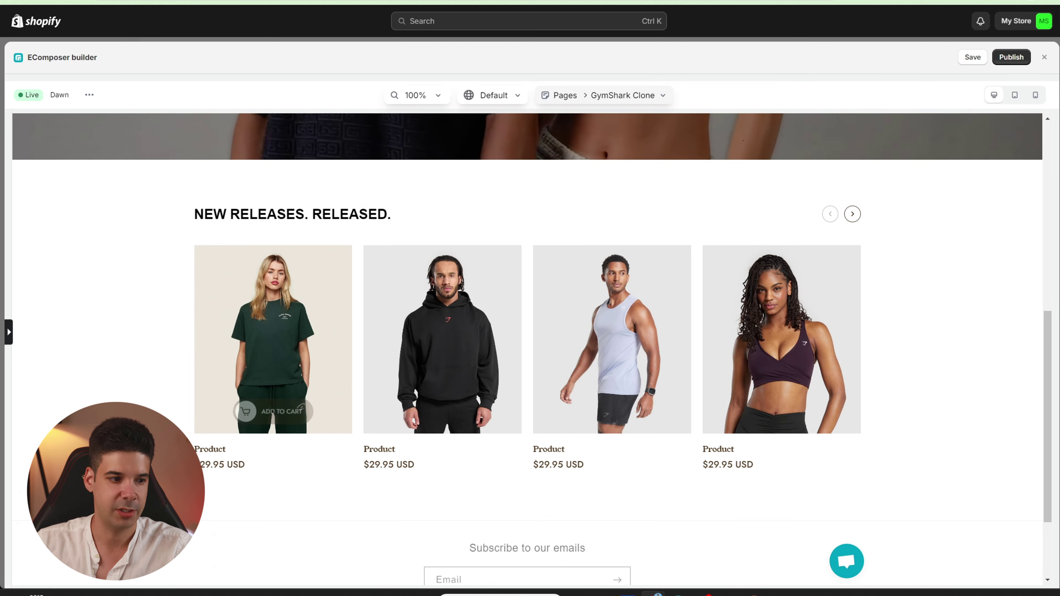
{"action": "left_click", "coordinate": [8, 332]}
{"action": "scroll", "coordinate": [293, 301], "scroll_direction": "up", "scroll_amount": 3}
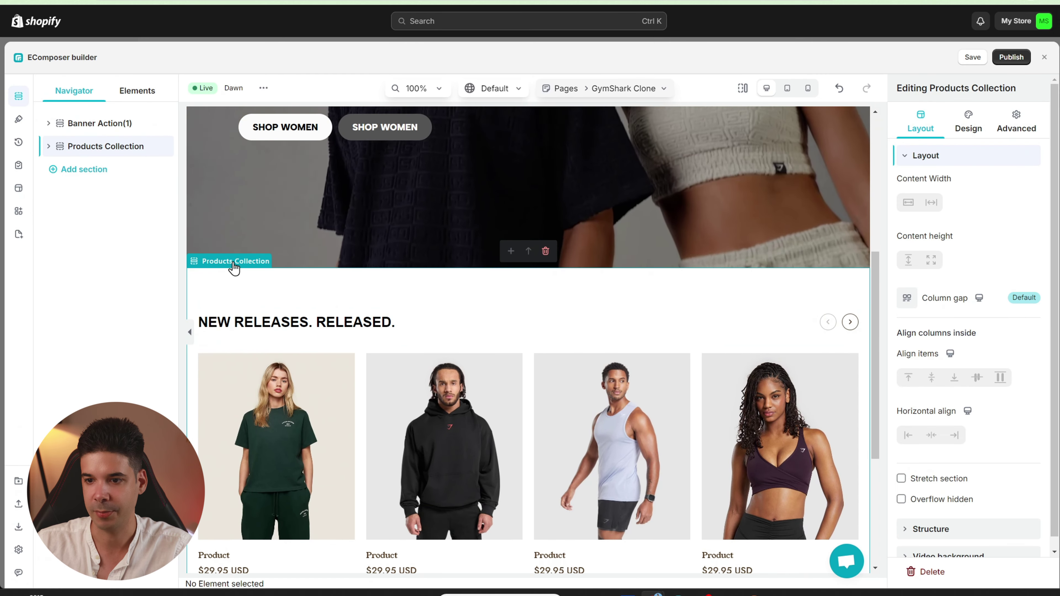
{"action": "left_click", "coordinate": [932, 203]}
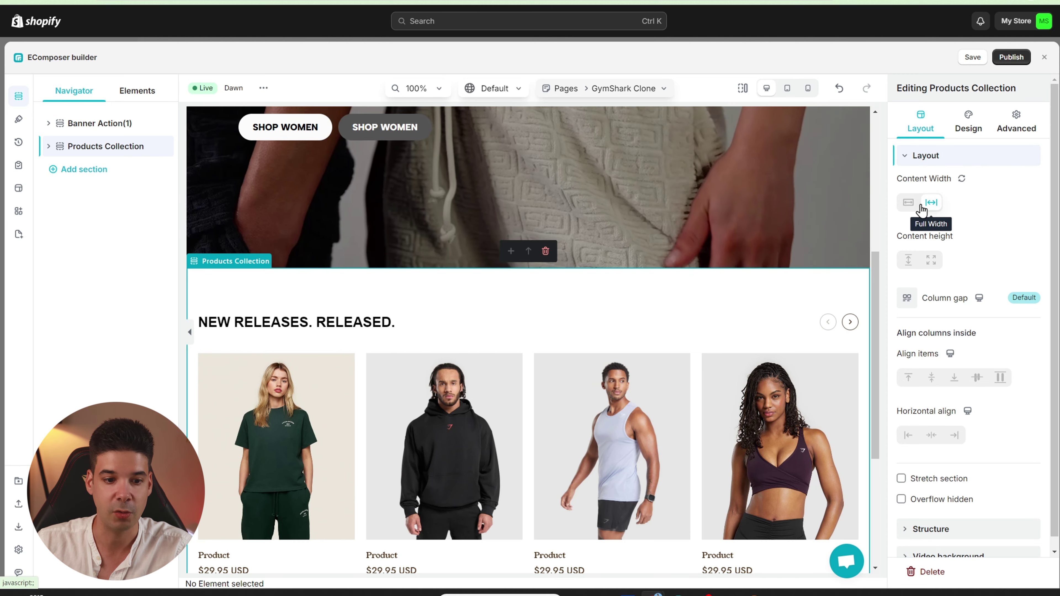
Preview the widened product section without the editing panels, trying its carousel arrows in both directions, and return to editing.
{"action": "left_click", "coordinate": [187, 333]}
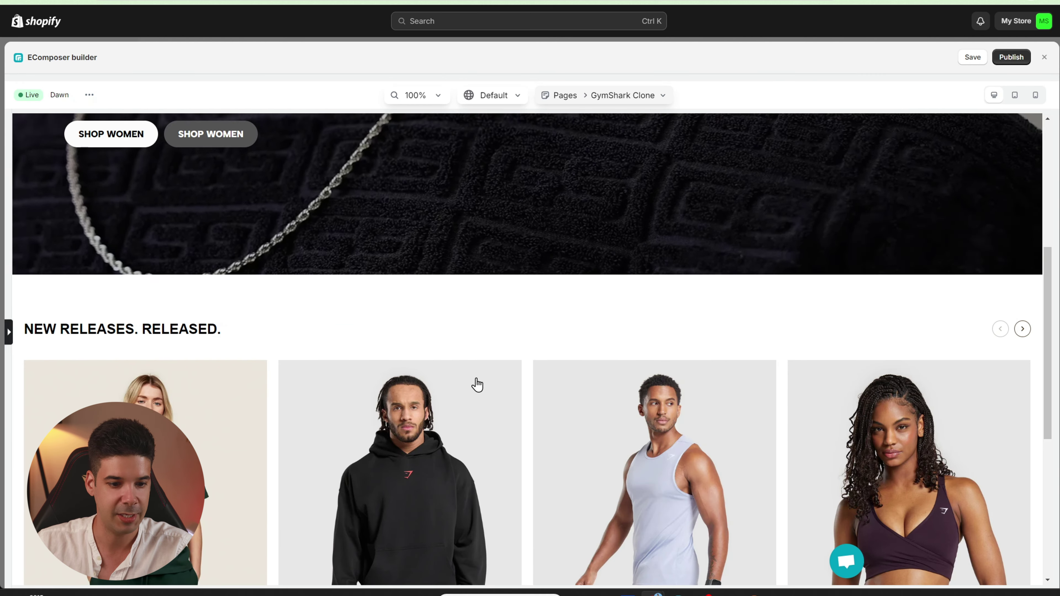
{"action": "scroll", "coordinate": [159, 310], "scroll_direction": "down", "scroll_amount": 2}
{"action": "scroll", "coordinate": [159, 310], "scroll_direction": "down", "scroll_amount": 4}
{"action": "scroll", "coordinate": [955, 311], "scroll_direction": "up", "scroll_amount": 3}
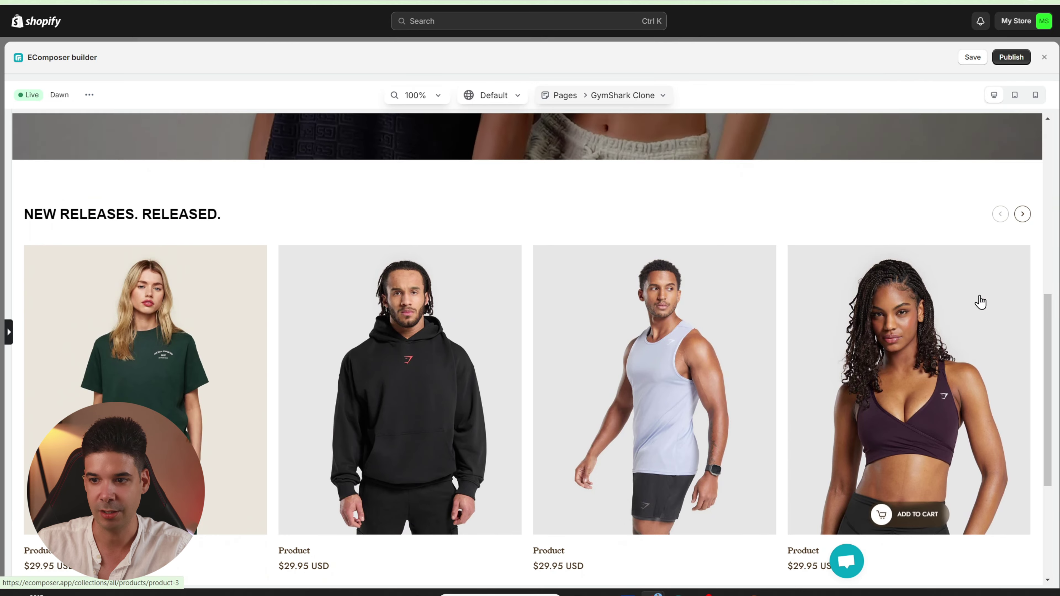
{"action": "left_click", "coordinate": [1022, 214]}
{"action": "left_click", "coordinate": [1000, 213]}
{"action": "scroll", "coordinate": [829, 255], "scroll_direction": "up", "scroll_amount": 4}
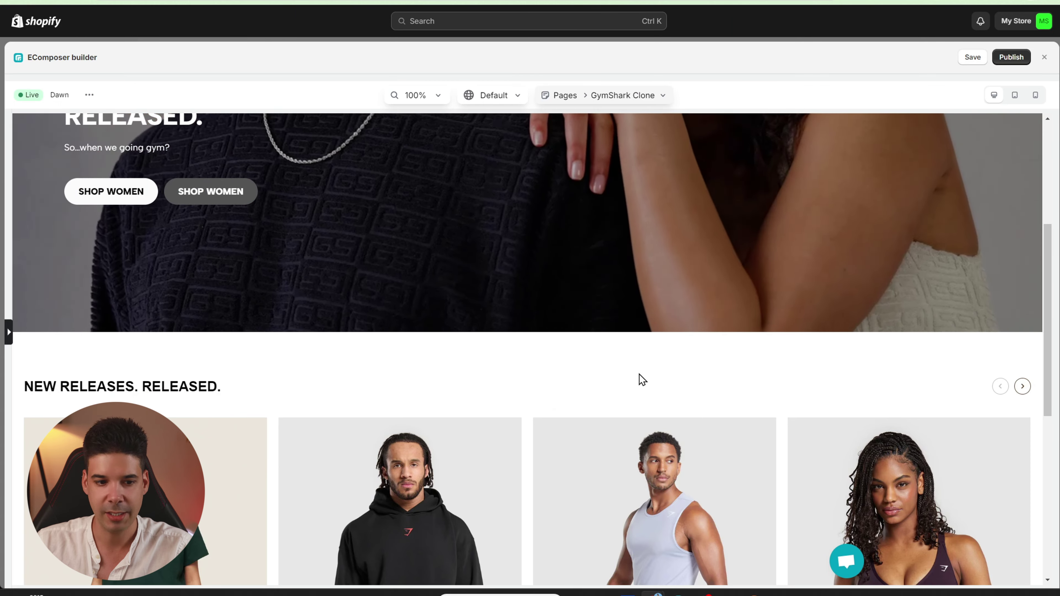
{"action": "left_click", "coordinate": [9, 333]}
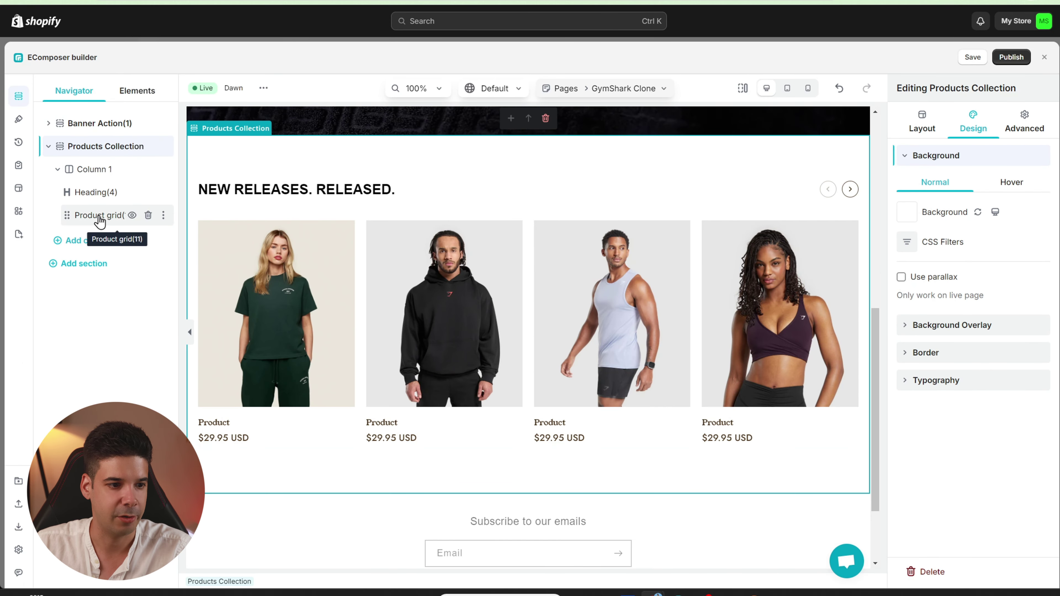
Set the primary color of the product grid's navigation arrows to white.
{"action": "left_click", "coordinate": [100, 217]}
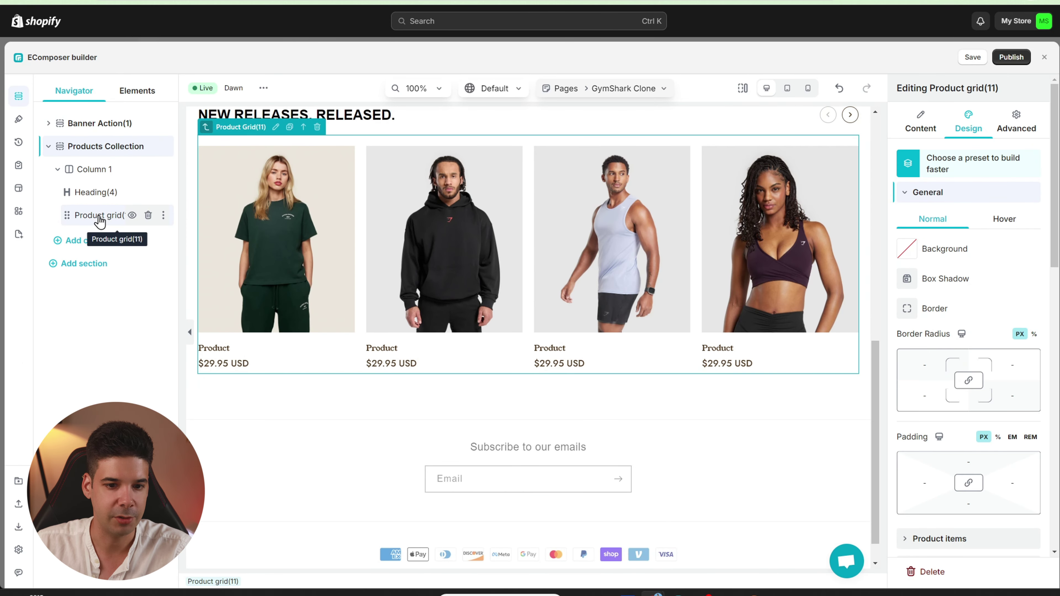
{"action": "scroll", "coordinate": [966, 382], "scroll_direction": "down", "scroll_amount": 15}
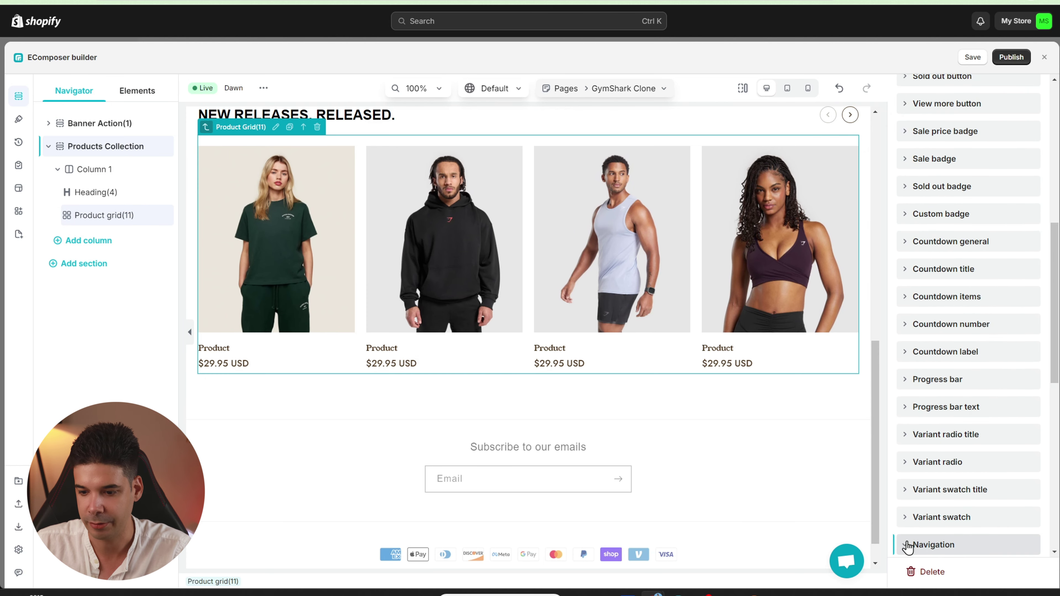
{"action": "left_click", "coordinate": [908, 545]}
{"action": "left_click", "coordinate": [907, 201]}
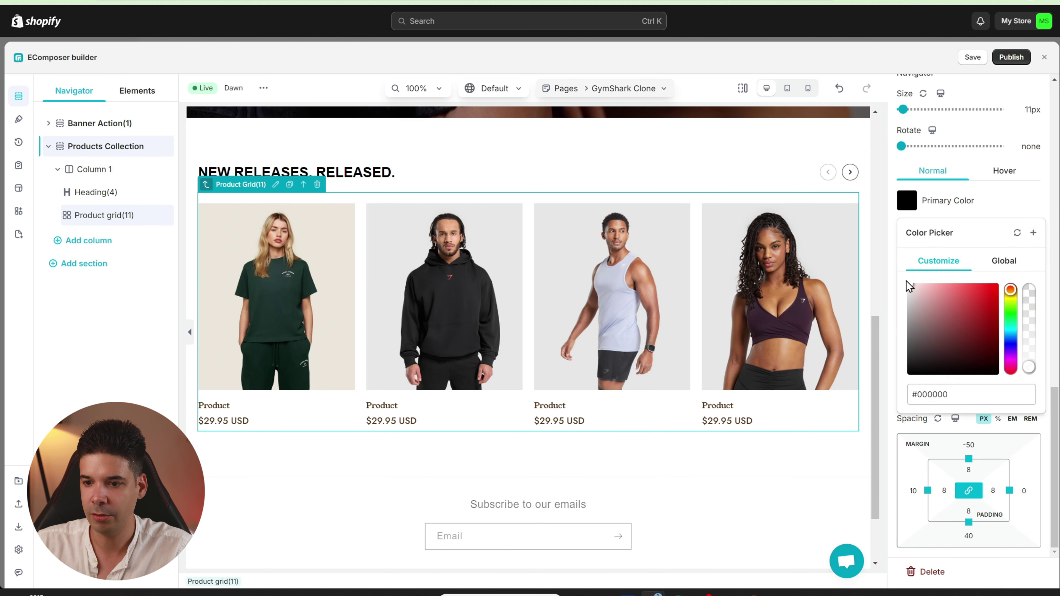
{"action": "left_click", "coordinate": [1019, 208]}
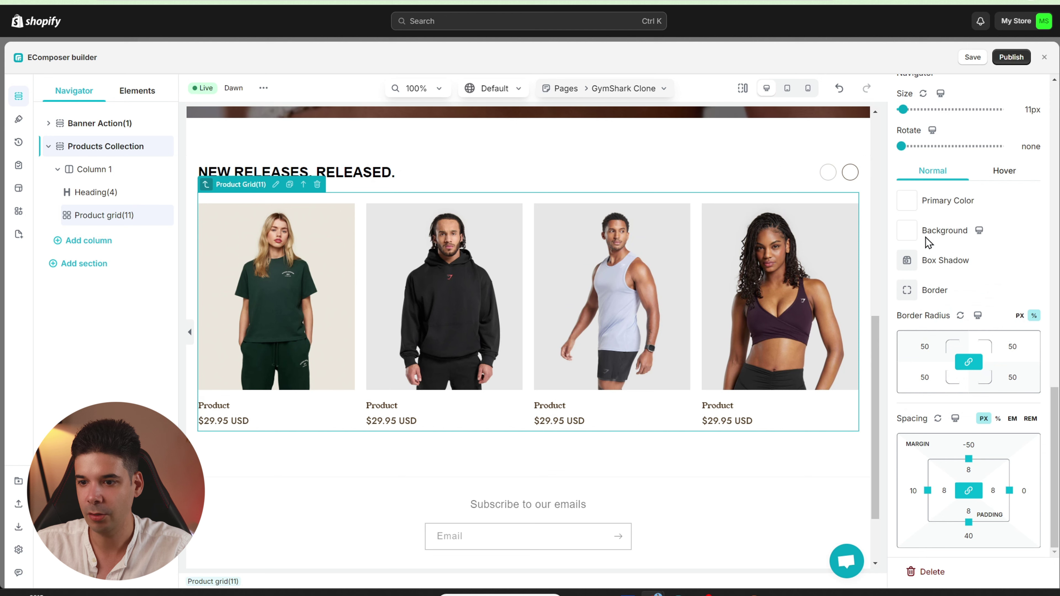
Give the product grid's navigation arrows a solid background color of #000.
{"action": "left_click", "coordinate": [908, 231]}
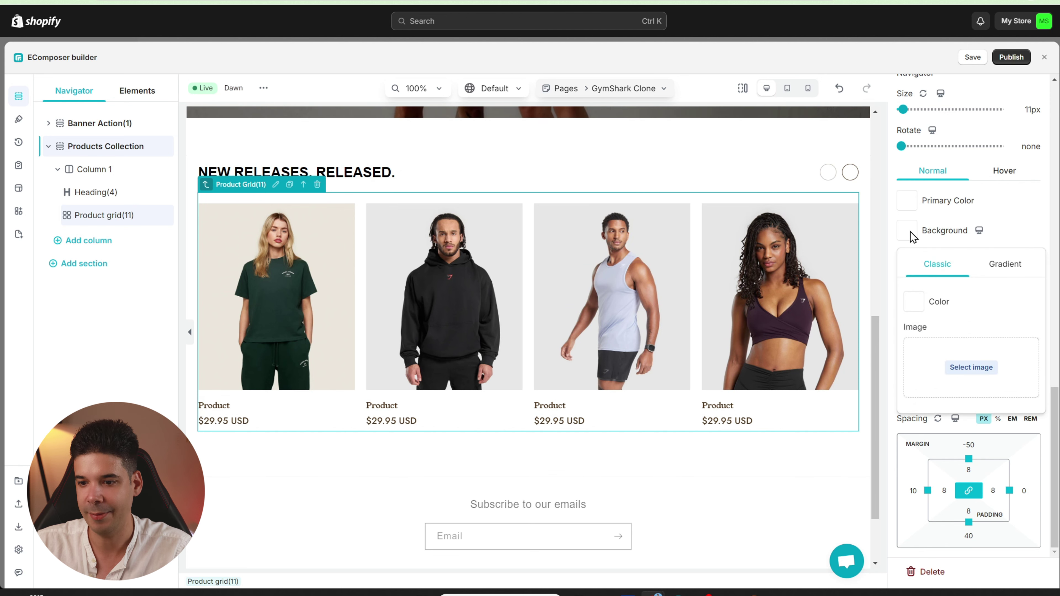
{"action": "left_click", "coordinate": [913, 302]}
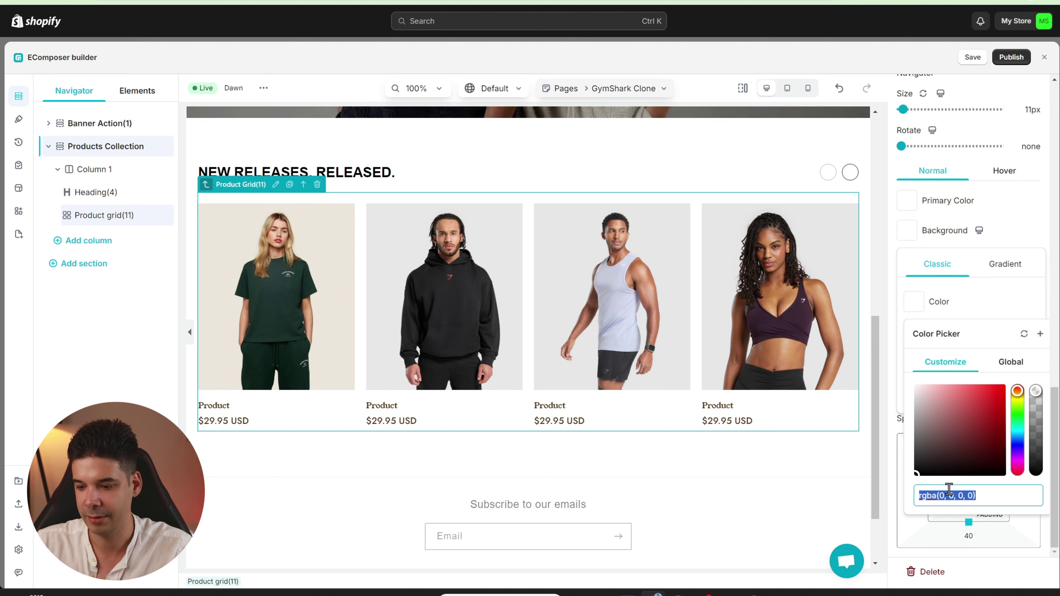
{"action": "type", "text": "000"}
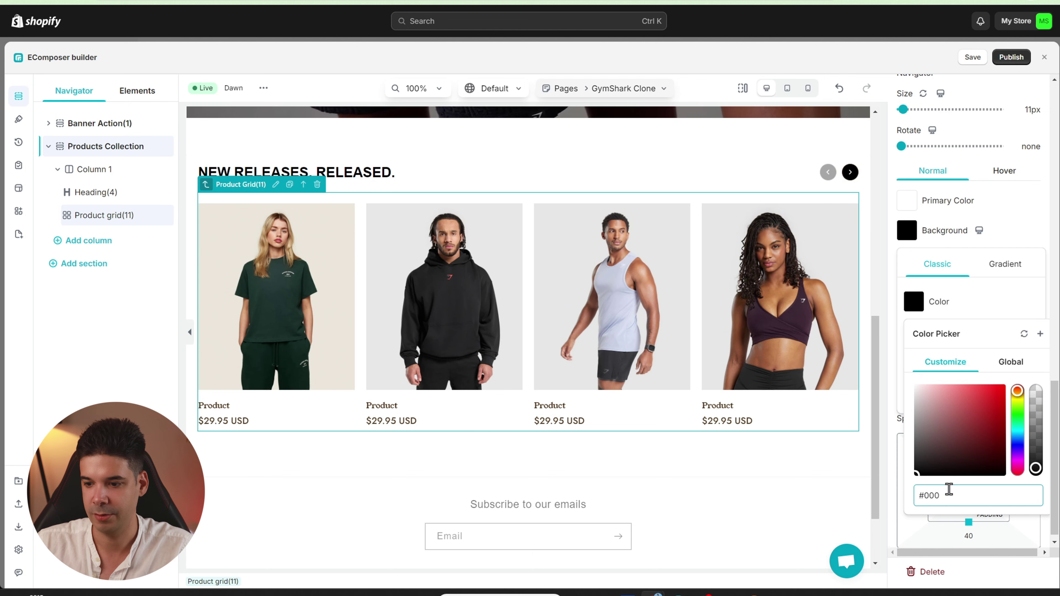
{"action": "left_click", "coordinate": [1046, 309]}
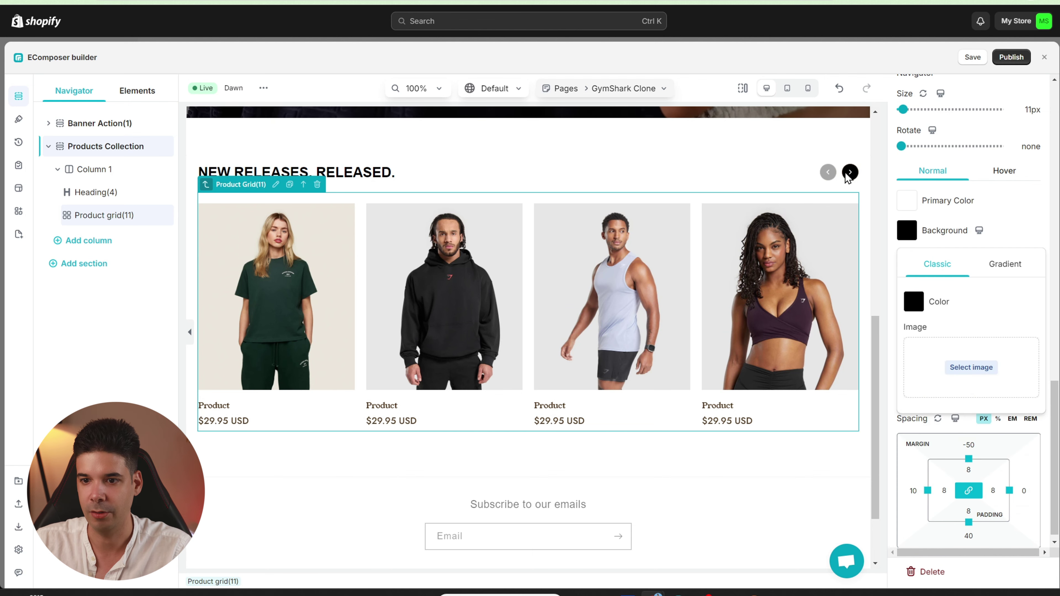
{"action": "left_click", "coordinate": [1005, 198]}
Set the navigation arrows' size to 14 px and make their hover background black.
{"action": "scroll", "coordinate": [939, 180], "scroll_direction": "up", "scroll_amount": 2}
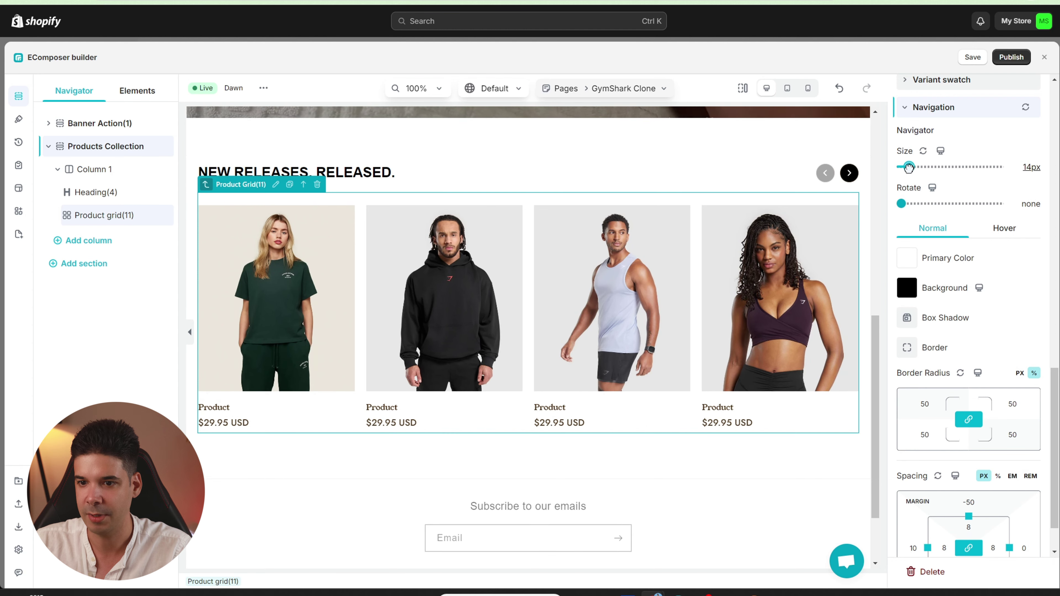
{"action": "left_click_drag", "start_coordinate": [907, 167], "coordinate": [910, 167]}
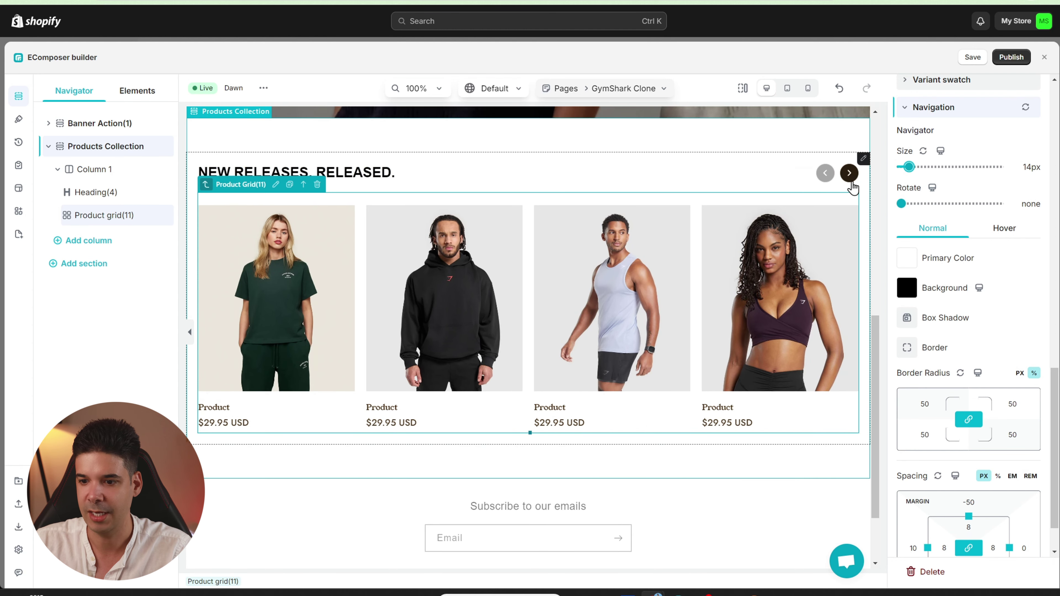
{"action": "left_click", "coordinate": [1004, 228]}
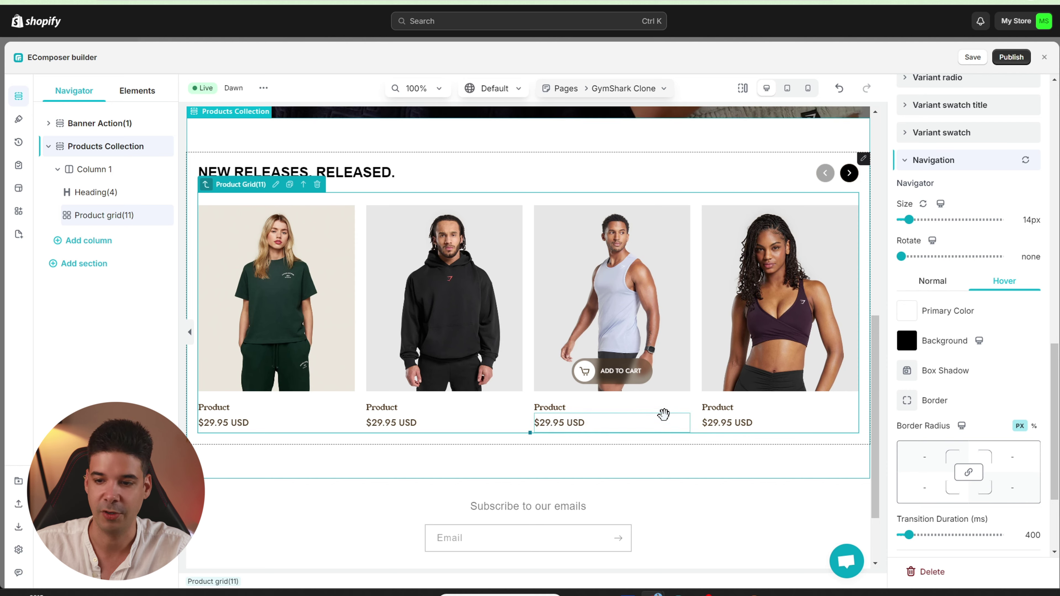
Open the text color setting of the product grid's product titles.
{"action": "scroll", "coordinate": [978, 434], "scroll_direction": "up", "scroll_amount": 14}
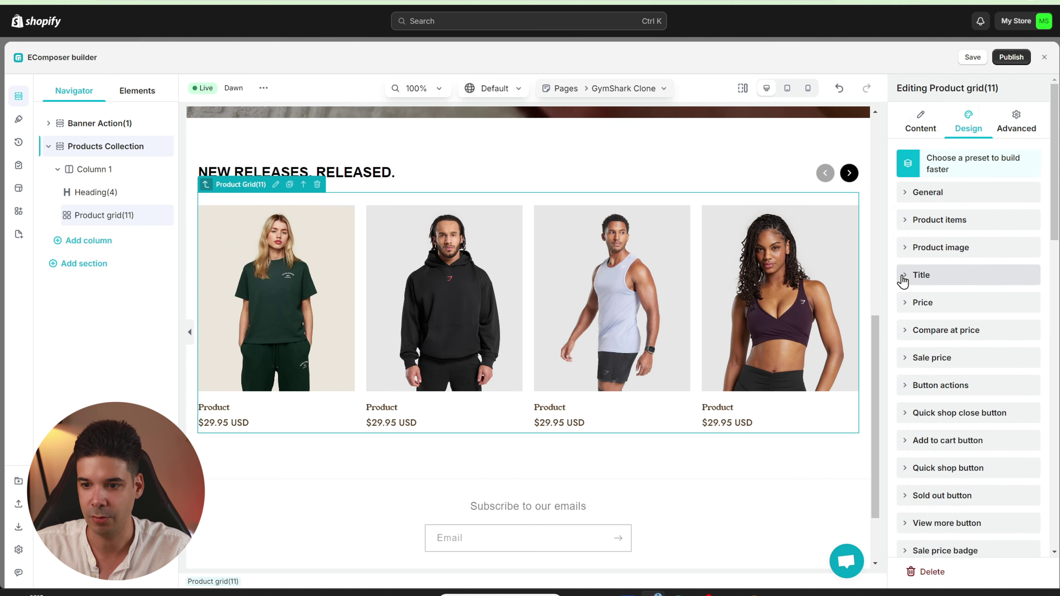
{"action": "left_click", "coordinate": [903, 277]}
{"action": "scroll", "coordinate": [918, 376], "scroll_direction": "down", "scroll_amount": 1}
{"action": "left_click", "coordinate": [908, 362]}
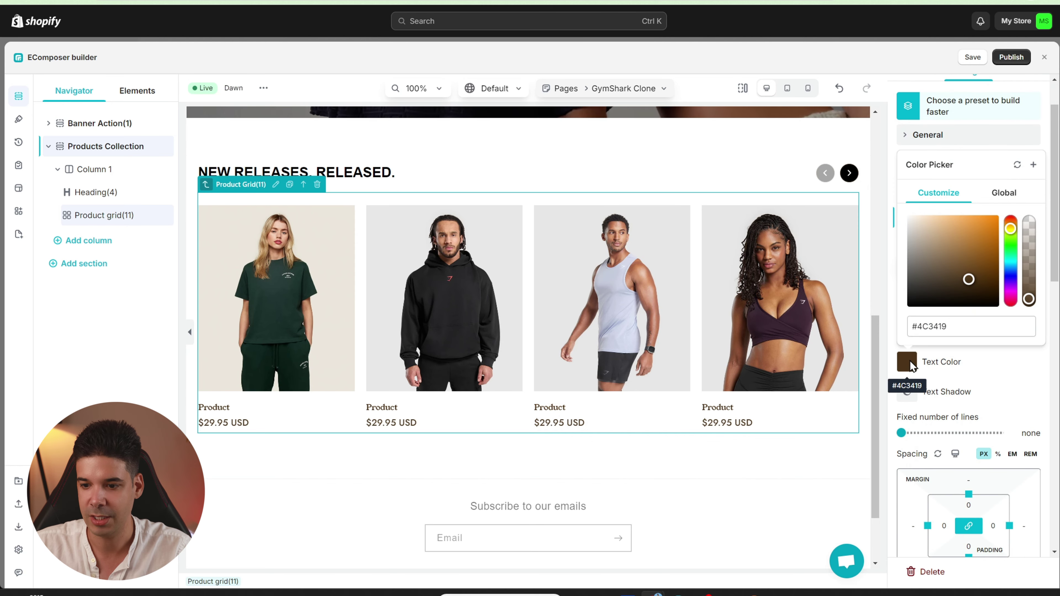
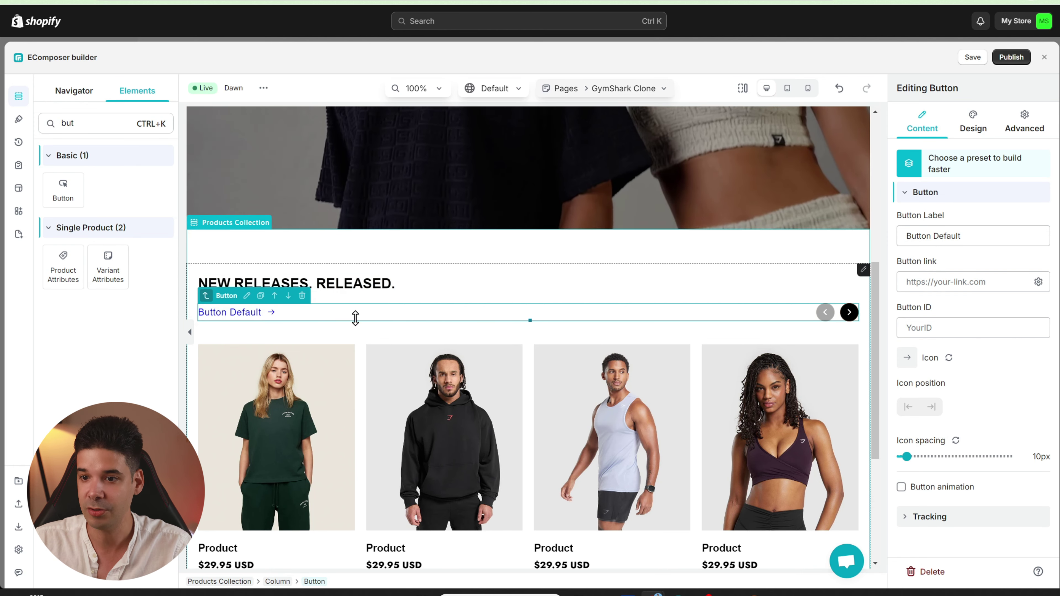
Browse the button presets and apply Button 17, the underlined Next Step style, to the new button below the heading.
{"action": "left_click", "coordinate": [911, 170]}
{"action": "scroll", "coordinate": [947, 256], "scroll_direction": "down", "scroll_amount": 2}
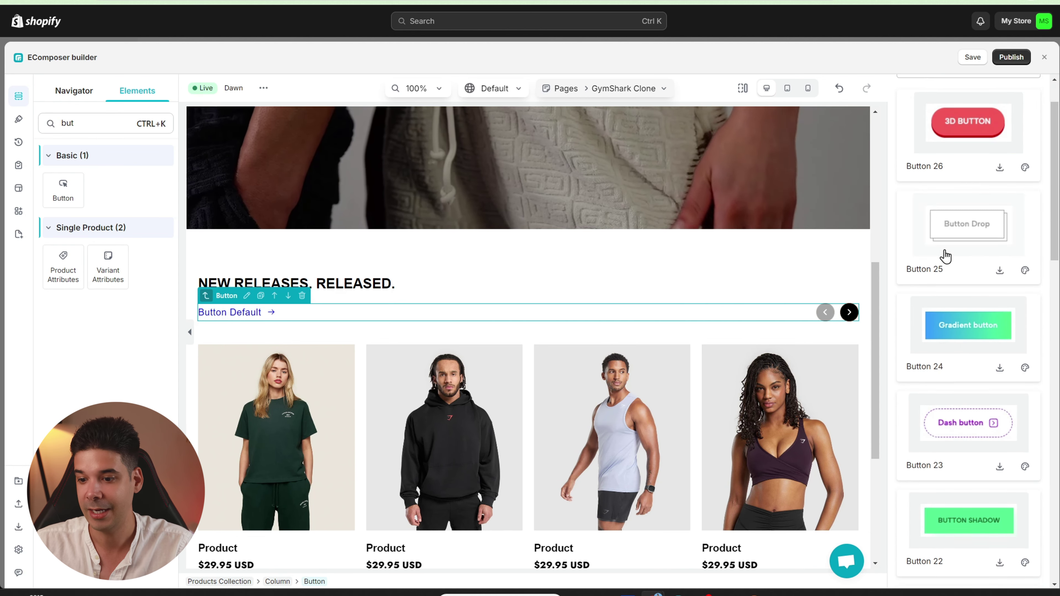
{"action": "scroll", "coordinate": [946, 256], "scroll_direction": "down", "scroll_amount": 14}
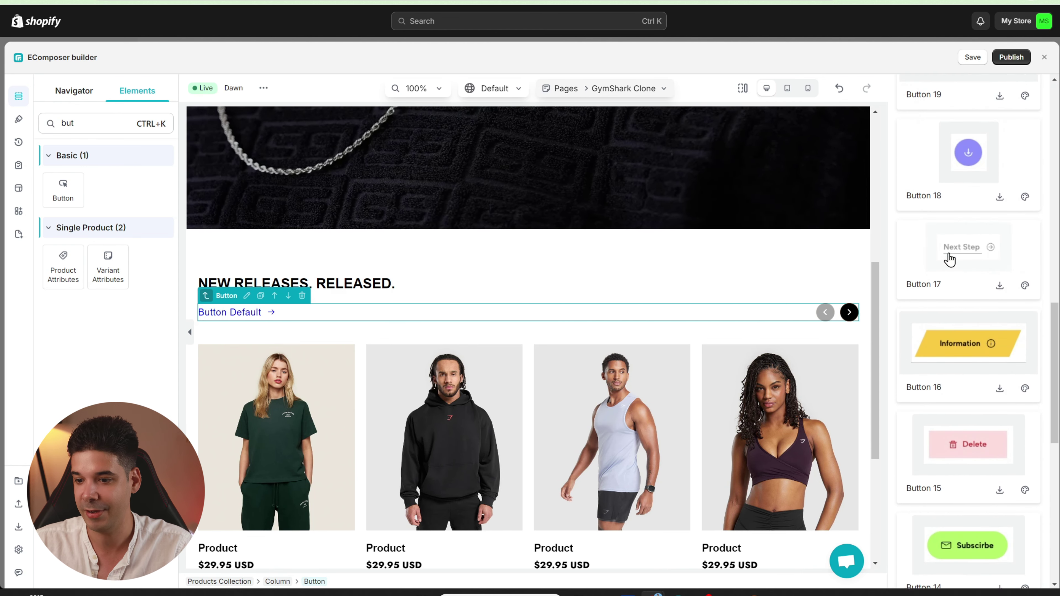
{"action": "scroll", "coordinate": [950, 259], "scroll_direction": "down", "scroll_amount": 12}
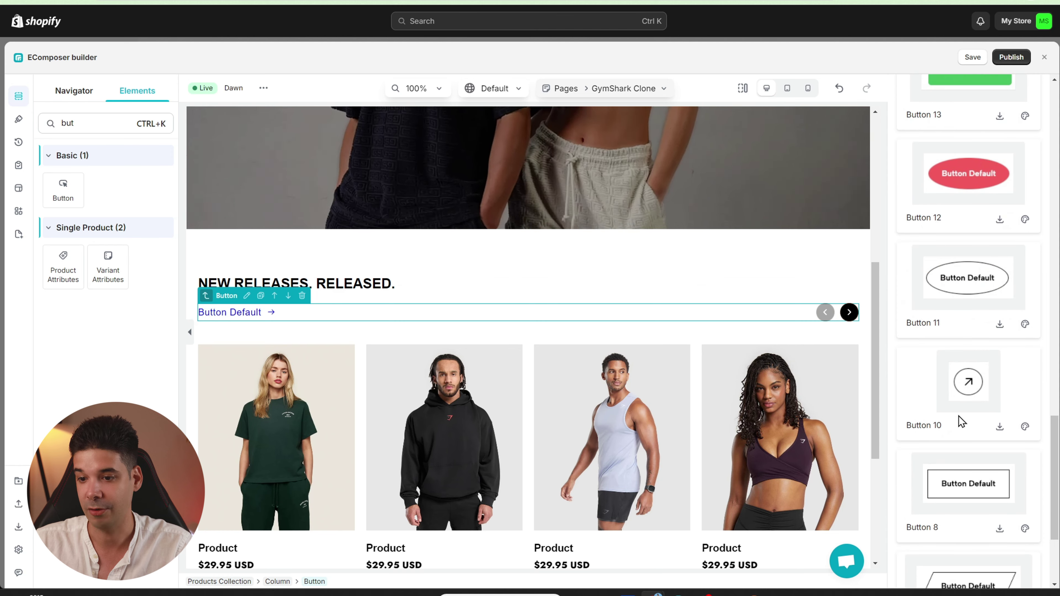
{"action": "scroll", "coordinate": [962, 409], "scroll_direction": "up", "scroll_amount": 14}
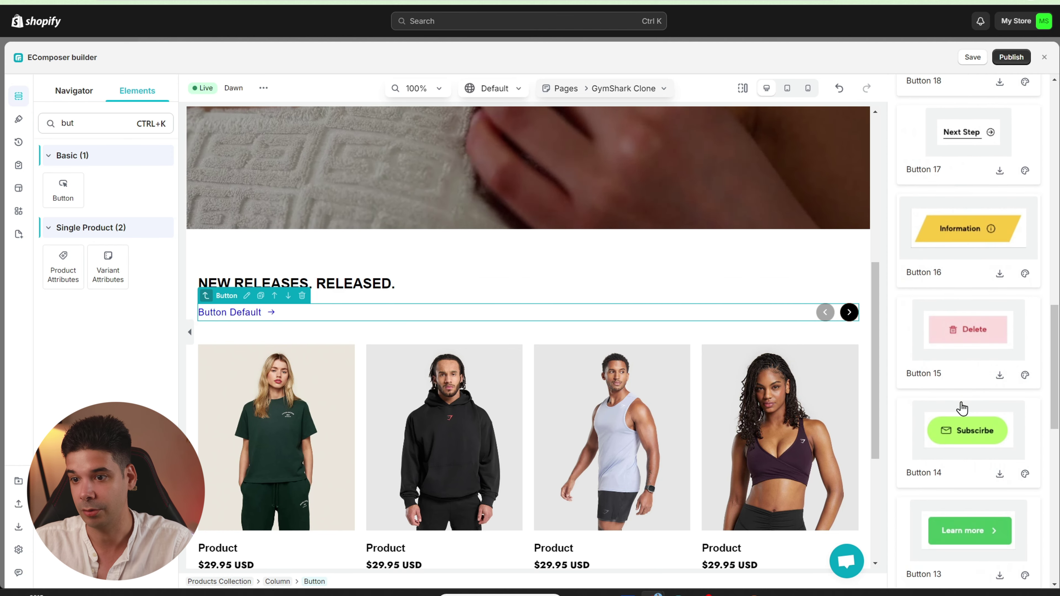
{"action": "left_click", "coordinate": [962, 367]}
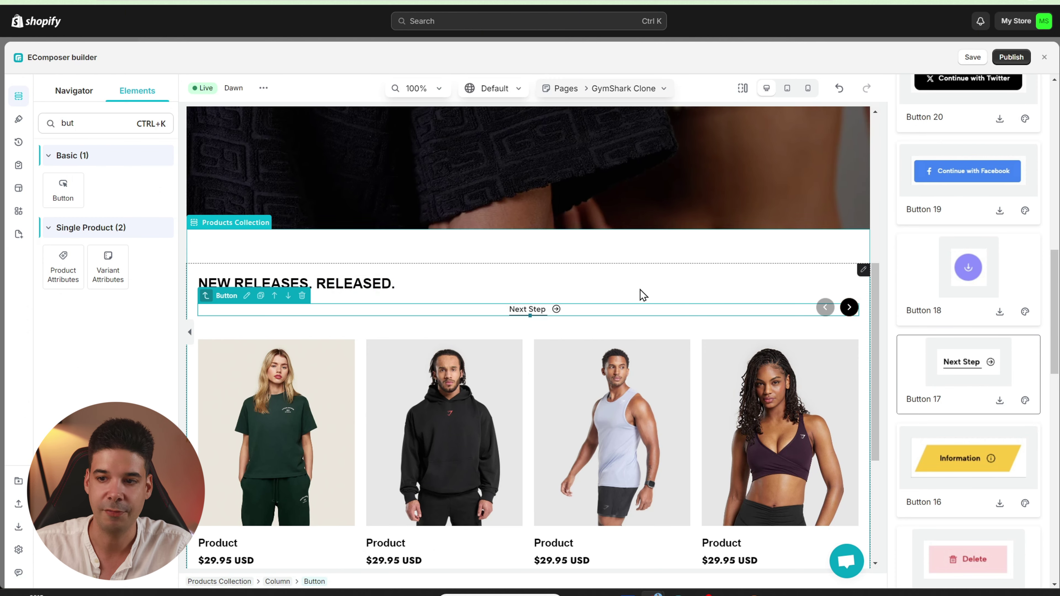
Remove the arrow icon from the Next Step button in the products section.
{"action": "left_click", "coordinate": [515, 310]}
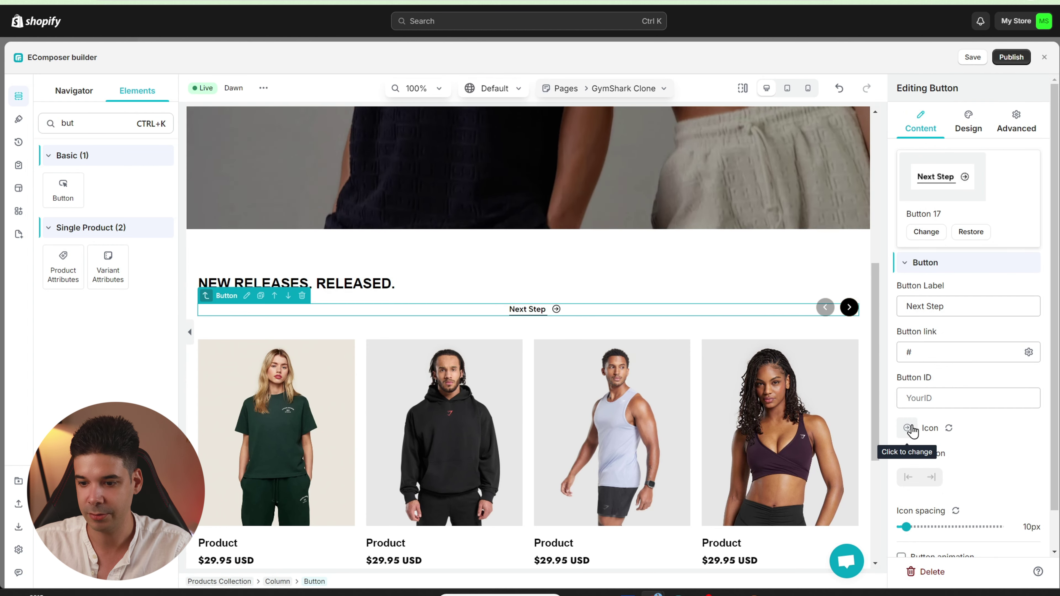
{"action": "left_click", "coordinate": [949, 433]}
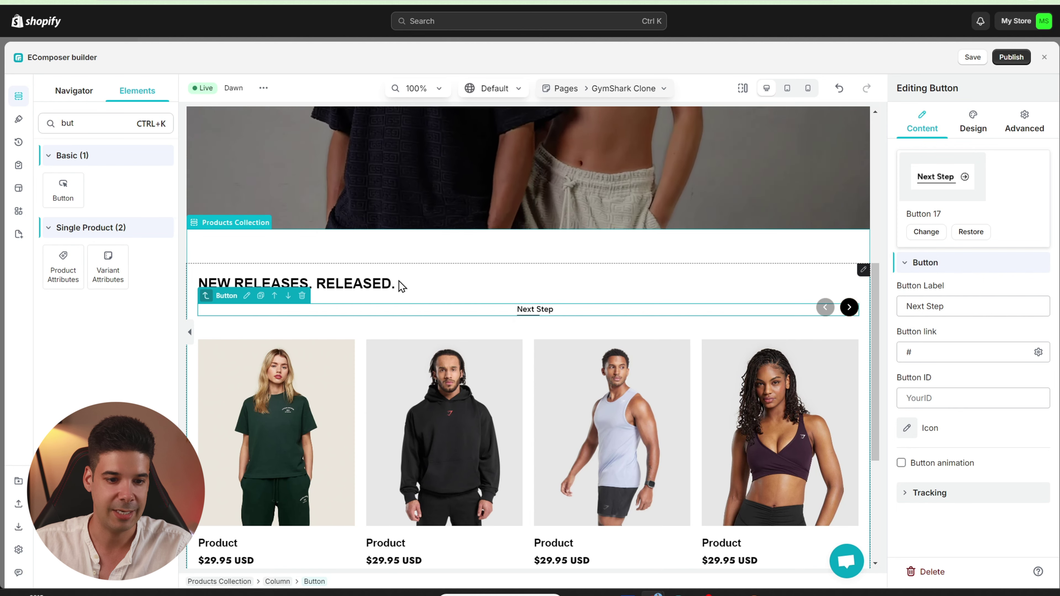
{"action": "scroll", "coordinate": [425, 311], "scroll_direction": "up", "scroll_amount": 5}
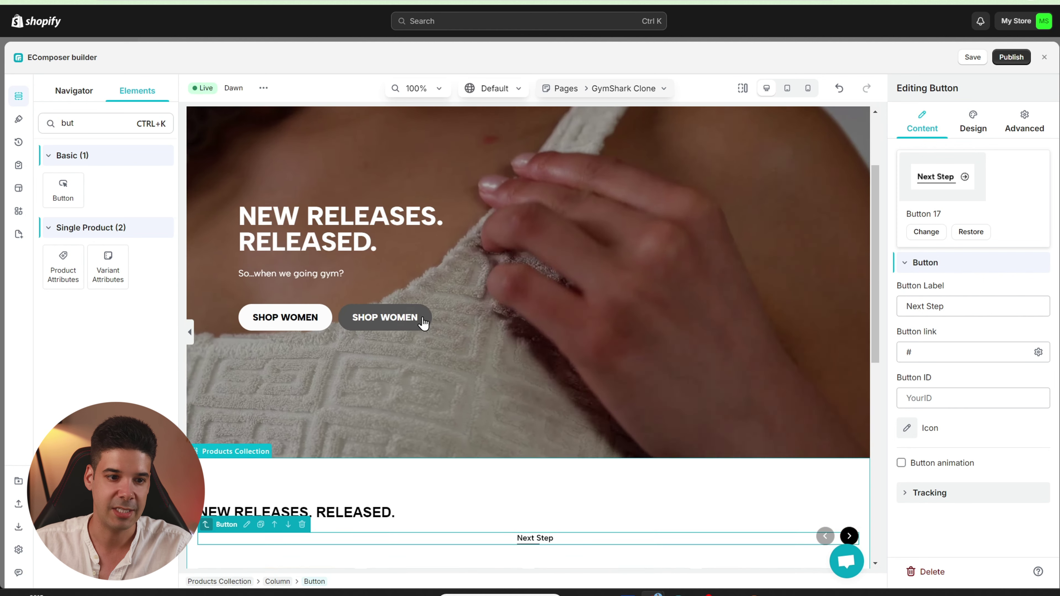
{"action": "scroll", "coordinate": [450, 380], "scroll_direction": "down", "scroll_amount": 4}
{"action": "scroll", "coordinate": [450, 380], "scroll_direction": "down", "scroll_amount": 2}
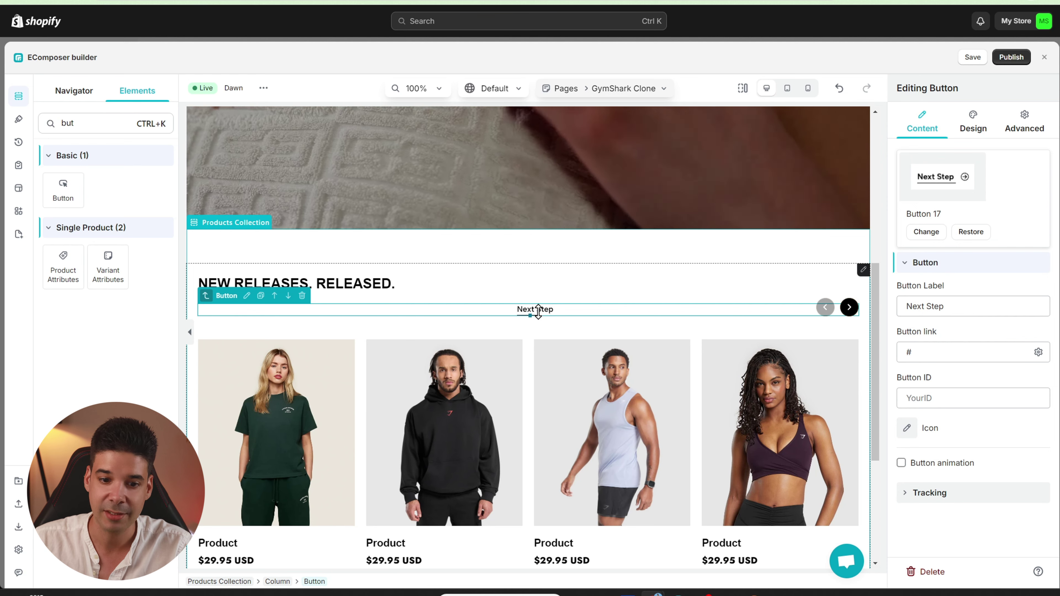
Set the Next Step button's width to inline so it sits beside the NEW RELEASES. RELEASED. heading.
{"action": "left_click", "coordinate": [1021, 126]}
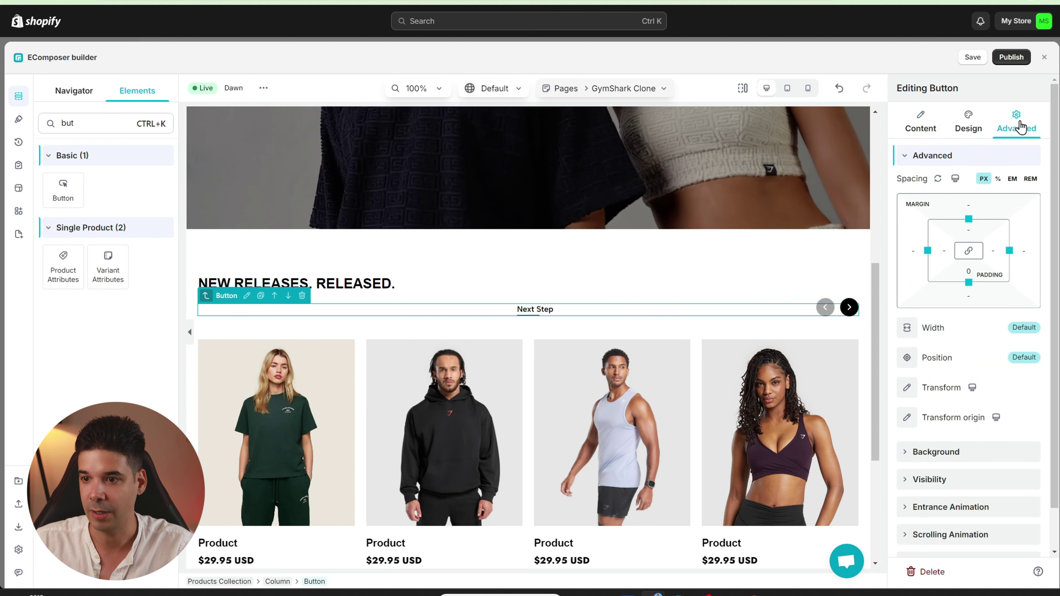
{"action": "left_click", "coordinate": [907, 330]}
{"action": "left_click", "coordinate": [916, 407]}
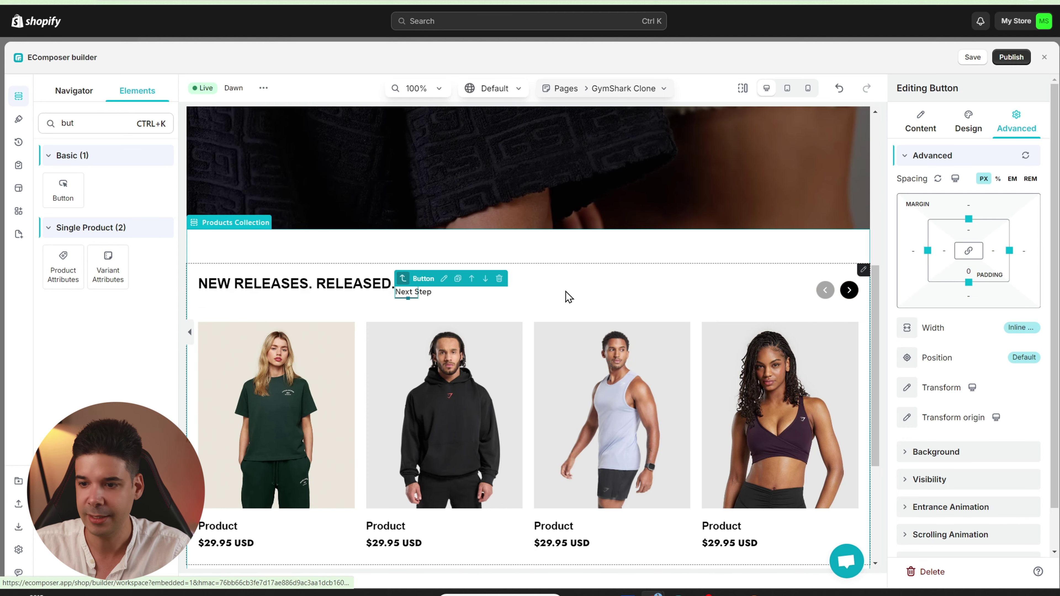
Set the bottom padding in the Next Step button's design spacing to 0 px.
{"action": "scroll", "coordinate": [960, 326], "scroll_direction": "down", "scroll_amount": 1}
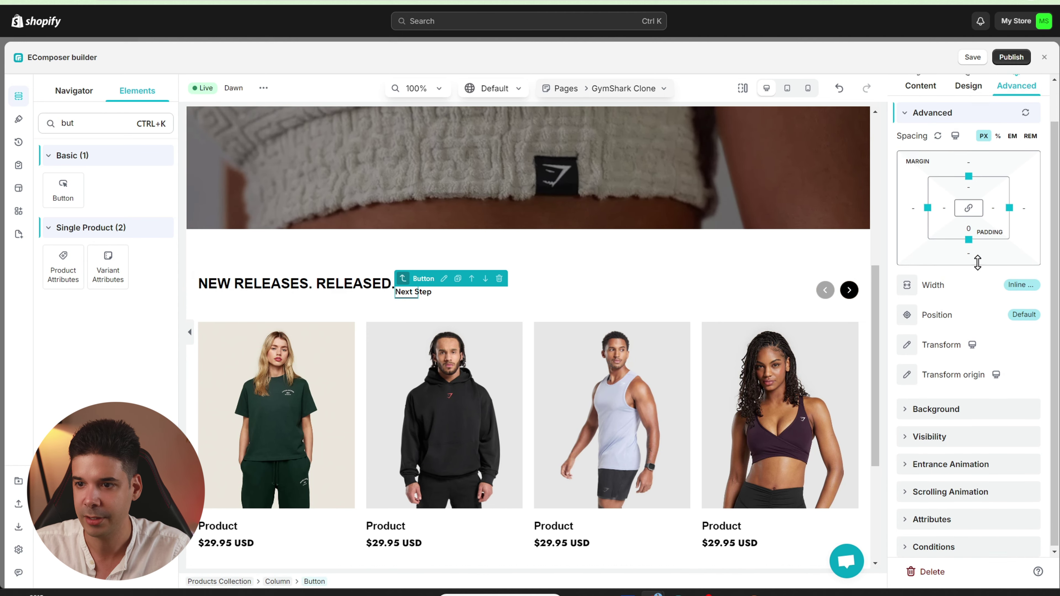
{"action": "scroll", "coordinate": [975, 261], "scroll_direction": "up", "scroll_amount": 1}
{"action": "left_click", "coordinate": [967, 122]}
{"action": "scroll", "coordinate": [987, 271], "scroll_direction": "down", "scroll_amount": 9}
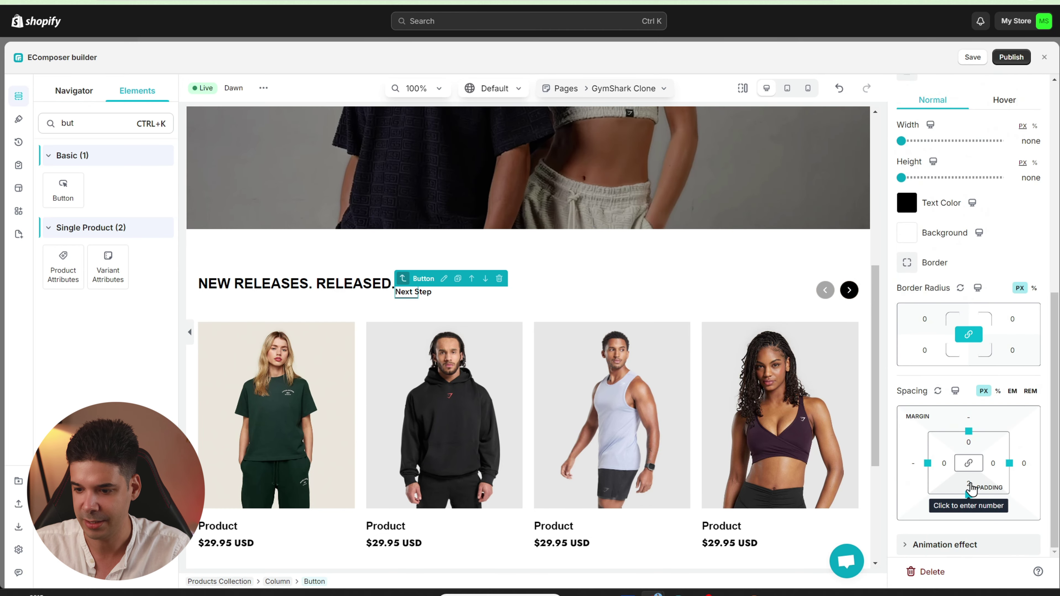
{"action": "left_click", "coordinate": [970, 486]}
{"action": "scroll", "coordinate": [961, 529], "scroll_direction": "down", "scroll_amount": 1}
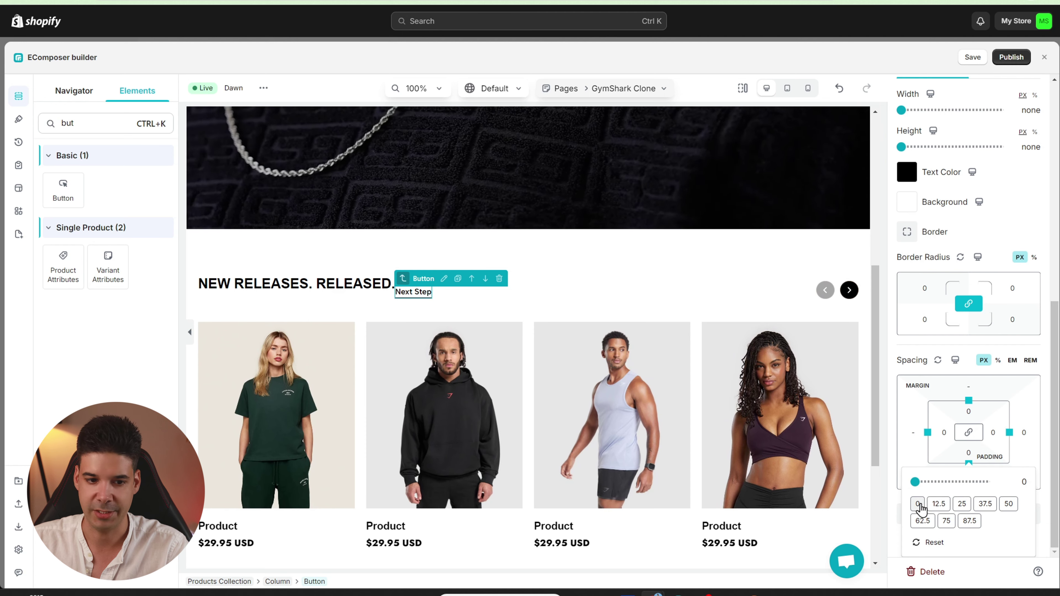
Try a top margin of 0 px on the Next Step button, and settle on 6 px.
{"action": "scroll", "coordinate": [926, 503], "scroll_direction": "up", "scroll_amount": 10}
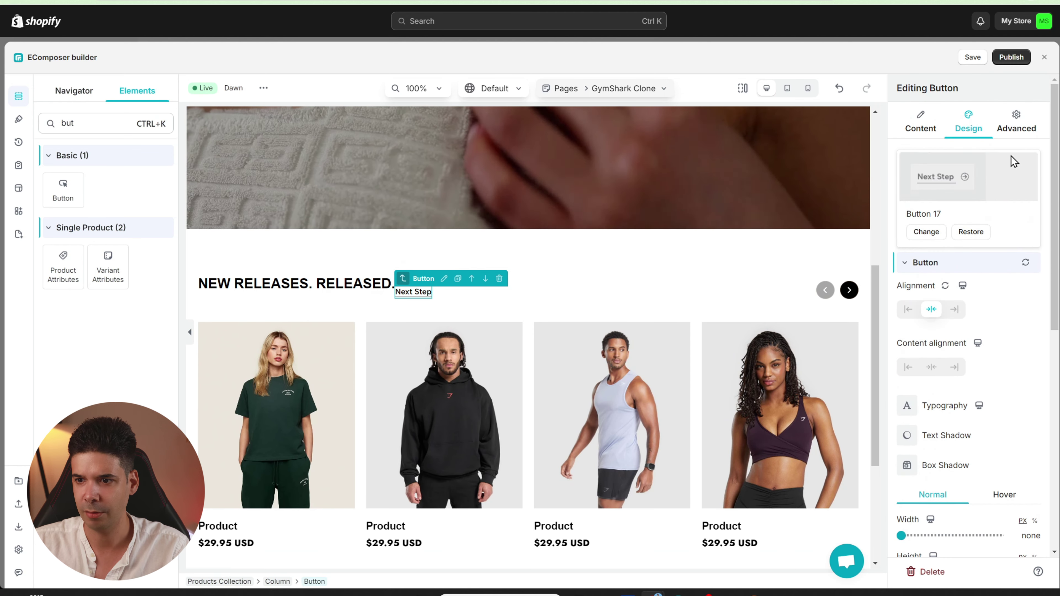
{"action": "left_click", "coordinate": [1015, 123]}
{"action": "left_click", "coordinate": [970, 209]}
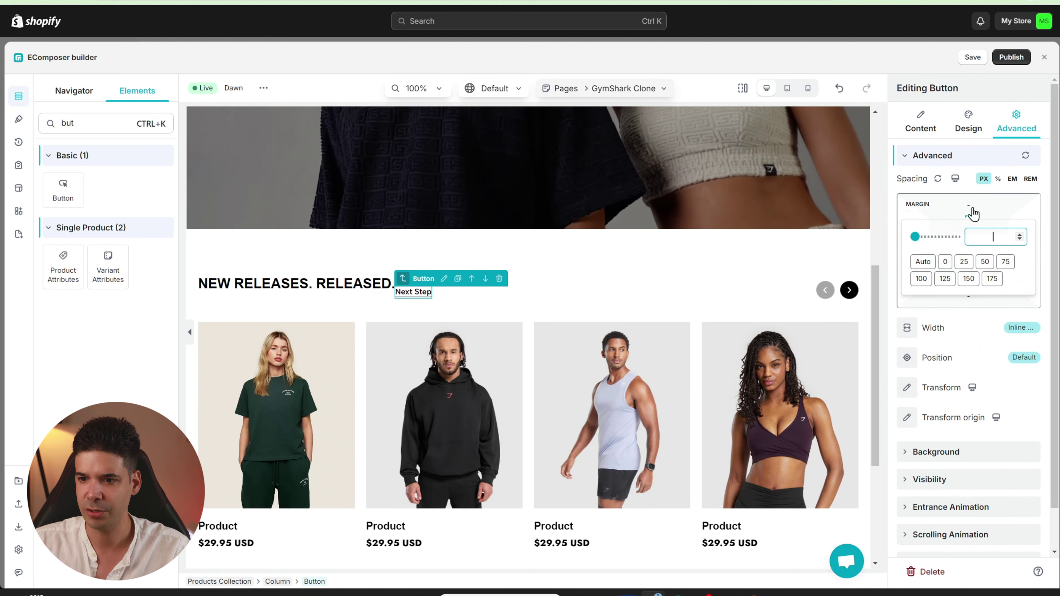
{"action": "left_click", "coordinate": [945, 261]}
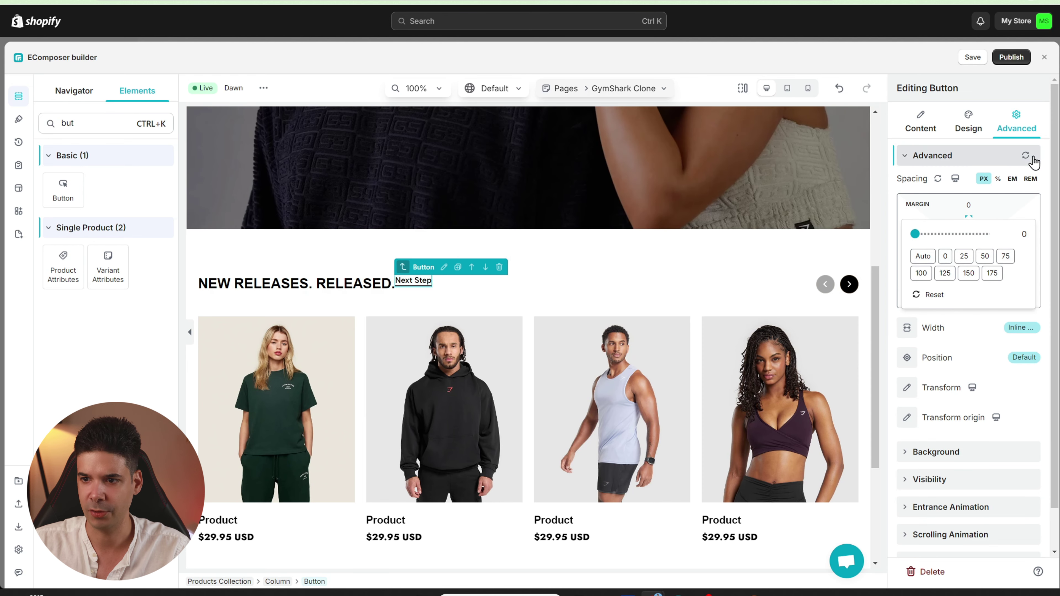
{"action": "left_click", "coordinate": [1046, 188]}
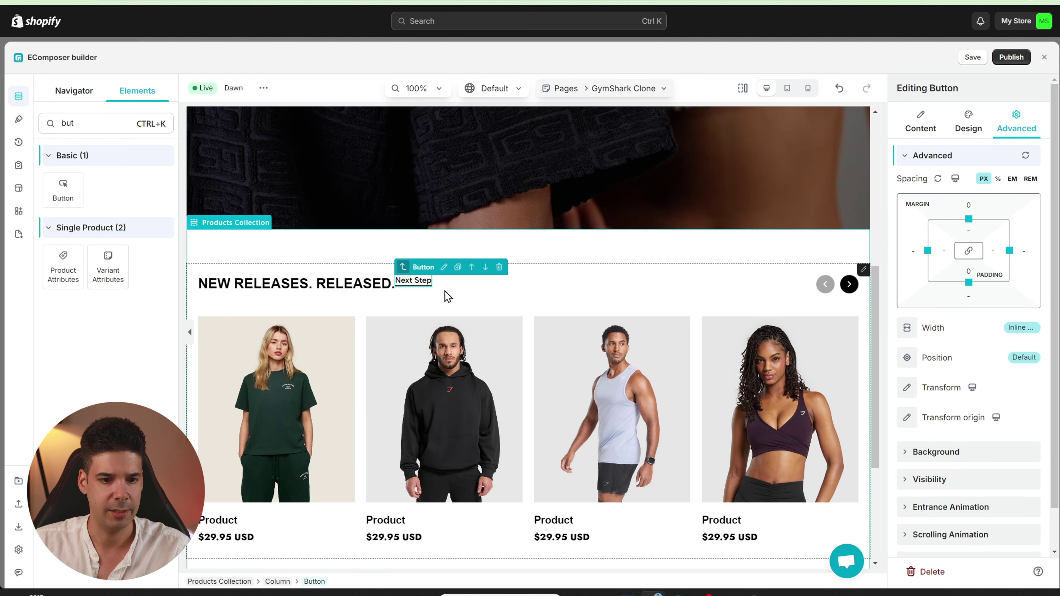
{"action": "left_click", "coordinate": [969, 216]}
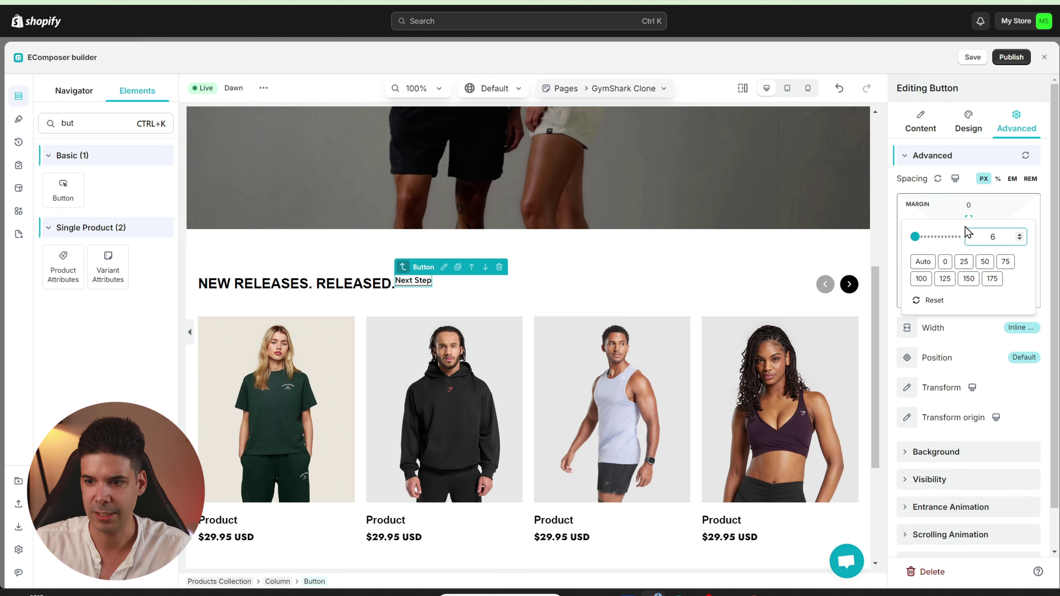
{"action": "type", "text": "6"}
{"action": "left_click", "coordinate": [1041, 200]}
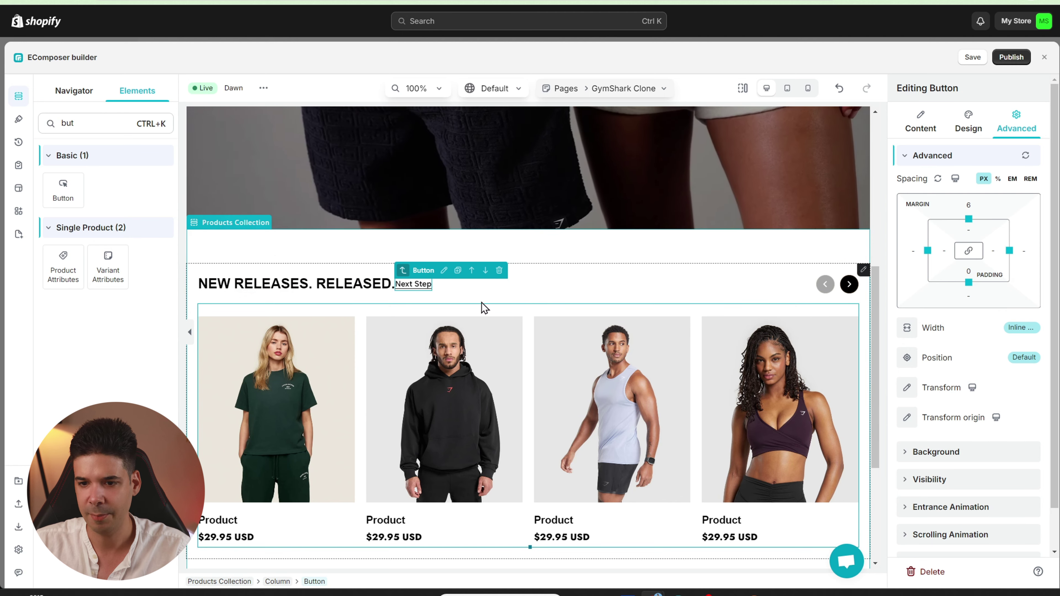
Customize the Next Step button's typography with a font size of 20 px.
{"action": "left_click", "coordinate": [924, 126]}
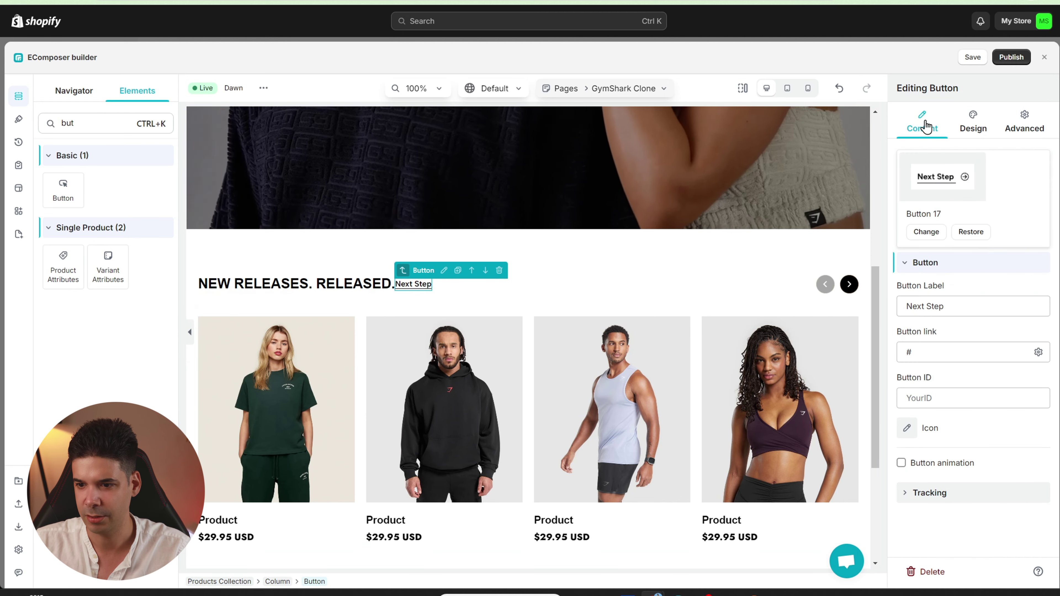
{"action": "left_click", "coordinate": [974, 125]}
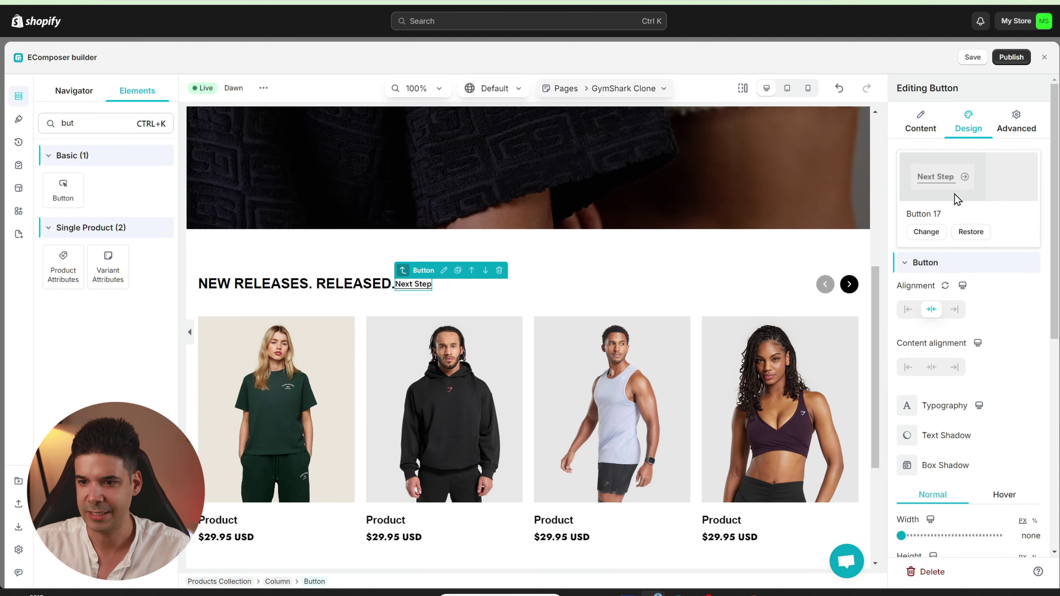
{"action": "scroll", "coordinate": [960, 242], "scroll_direction": "down", "scroll_amount": 2}
{"action": "scroll", "coordinate": [935, 276], "scroll_direction": "down", "scroll_amount": 1}
{"action": "left_click", "coordinate": [907, 292]}
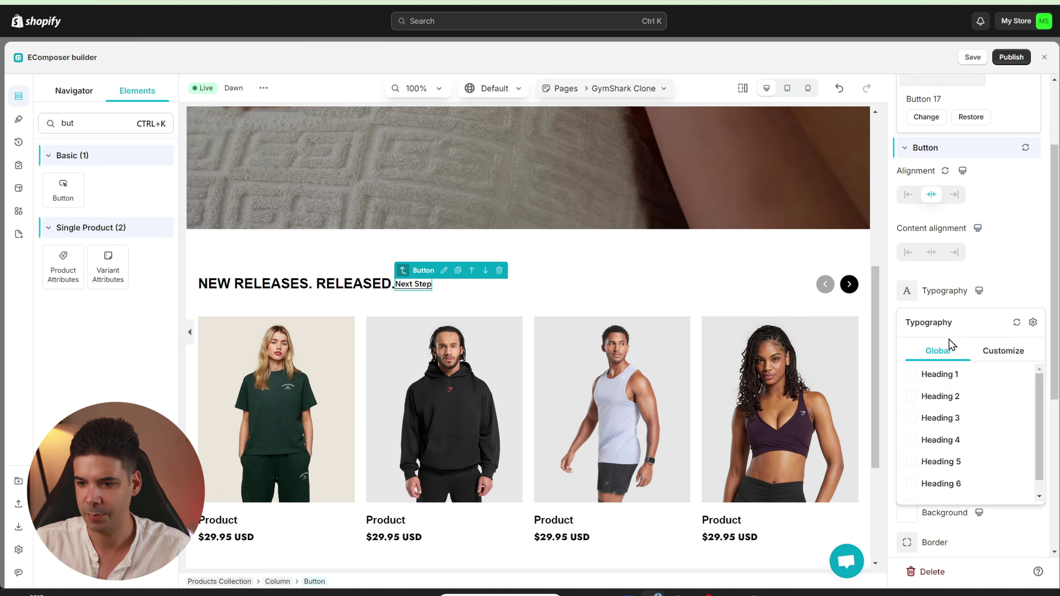
{"action": "left_click", "coordinate": [1004, 351]}
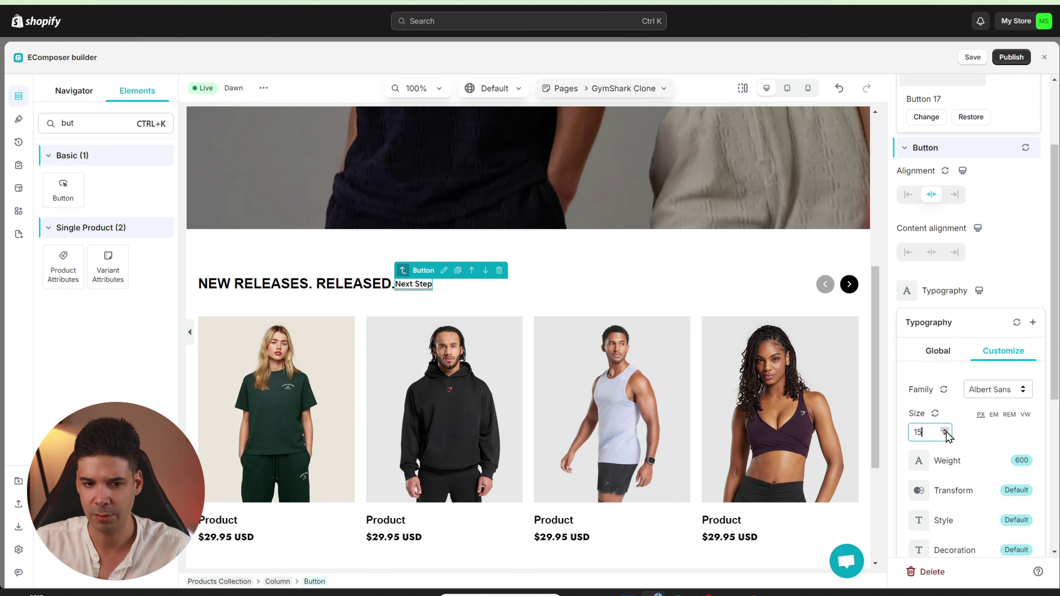
{"action": "left_click", "coordinate": [945, 431]}
{"action": "left_click", "coordinate": [946, 431]}
{"action": "left_click", "coordinate": [946, 431]}
{"action": "left_click", "coordinate": [946, 431]}
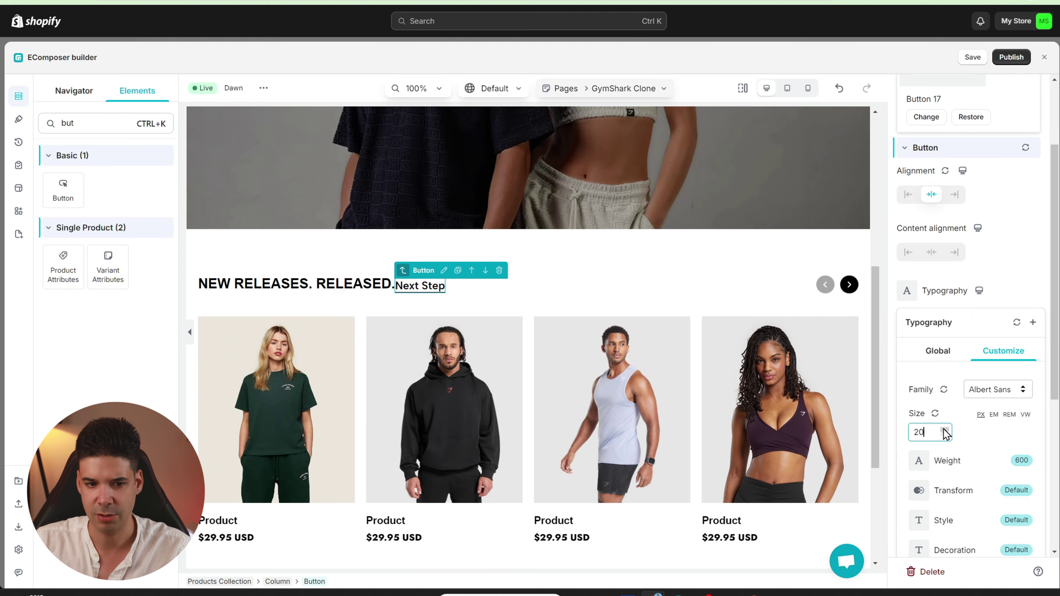
{"action": "left_click", "coordinate": [945, 430]}
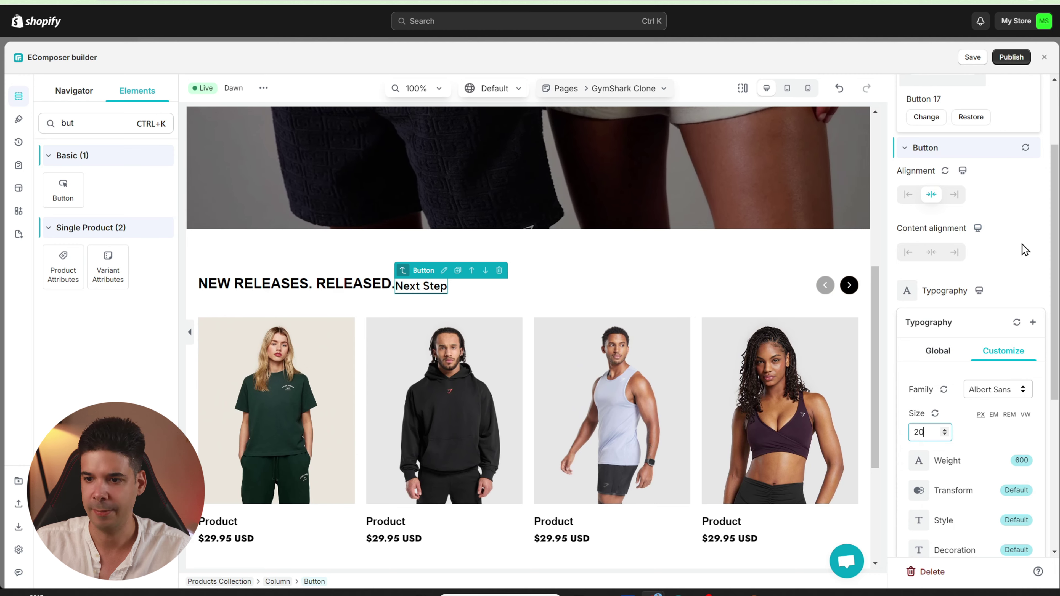
{"action": "left_click", "coordinate": [1025, 250]}
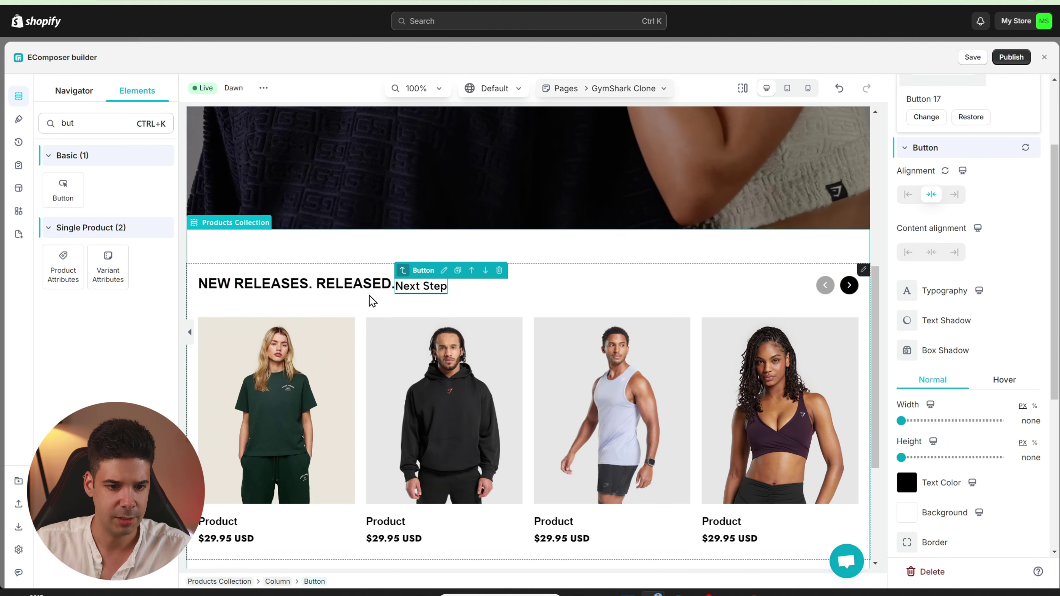
{"action": "left_click", "coordinate": [373, 301]}
{"action": "left_click", "coordinate": [354, 363]}
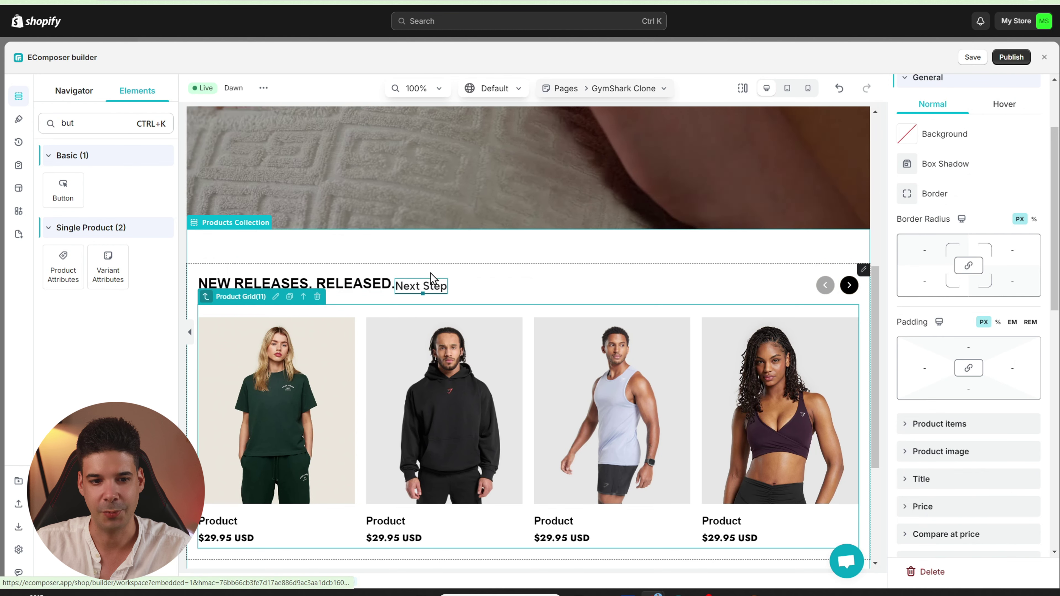
{"action": "scroll", "coordinate": [999, 203], "scroll_direction": "up", "scroll_amount": 3}
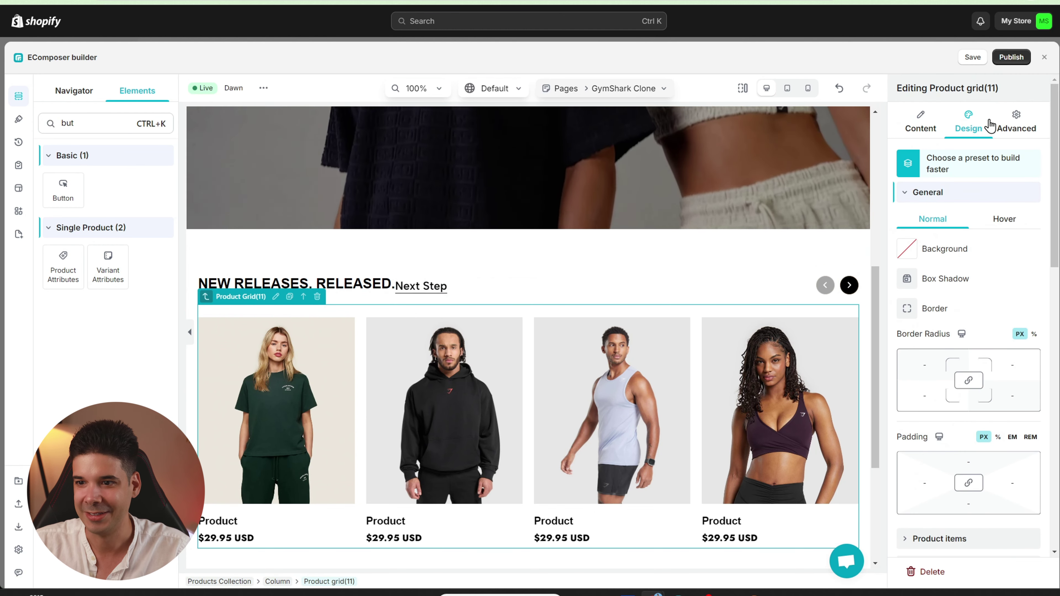
{"action": "left_click", "coordinate": [1016, 128]}
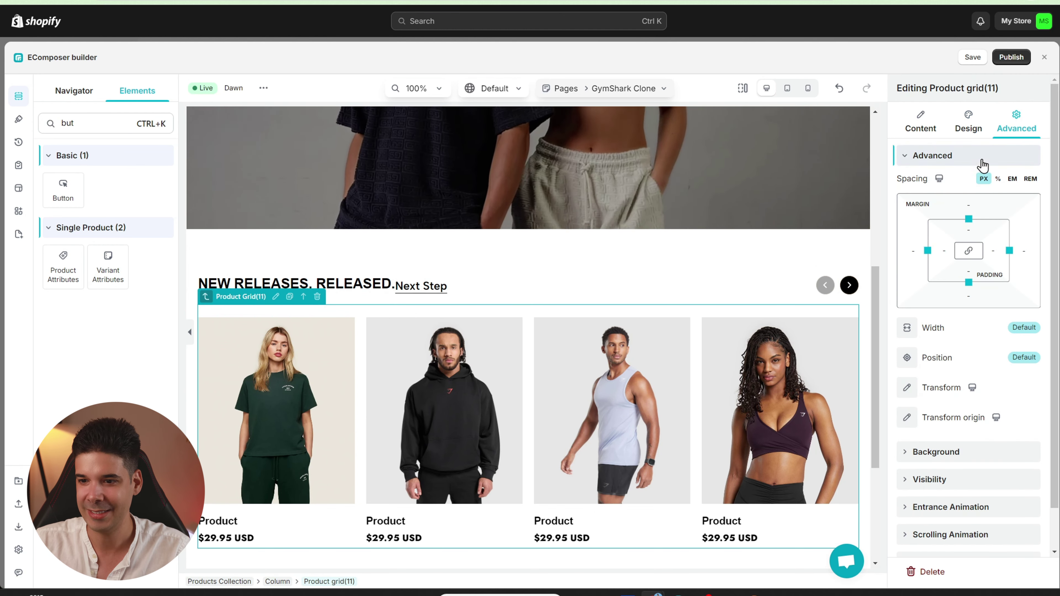
Set the Next Step button's top margin to 4 px and its left margin to 25 px.
{"action": "left_click", "coordinate": [422, 289]}
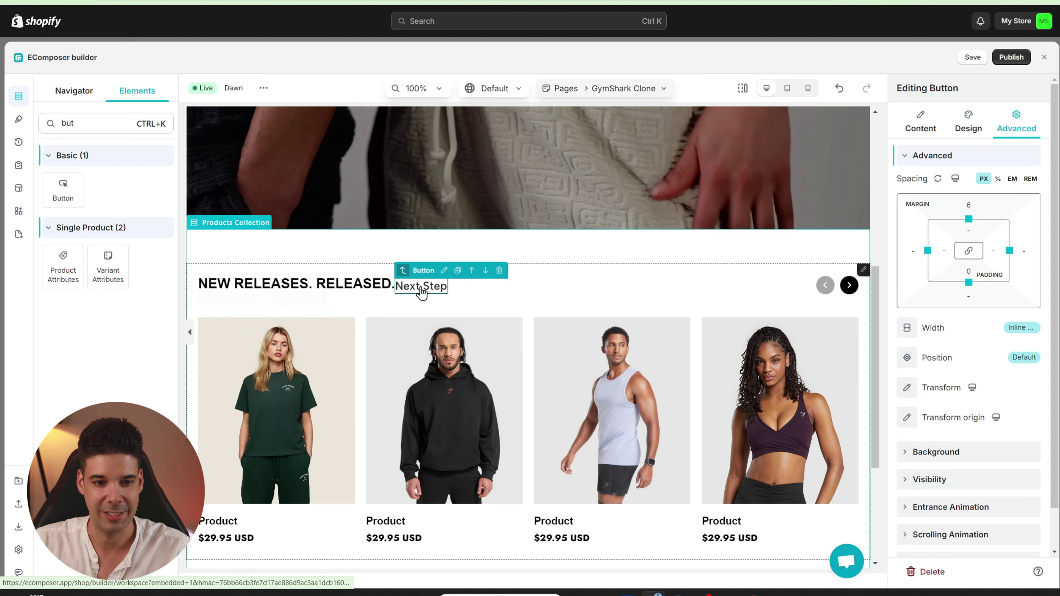
{"action": "left_click", "coordinate": [968, 205]}
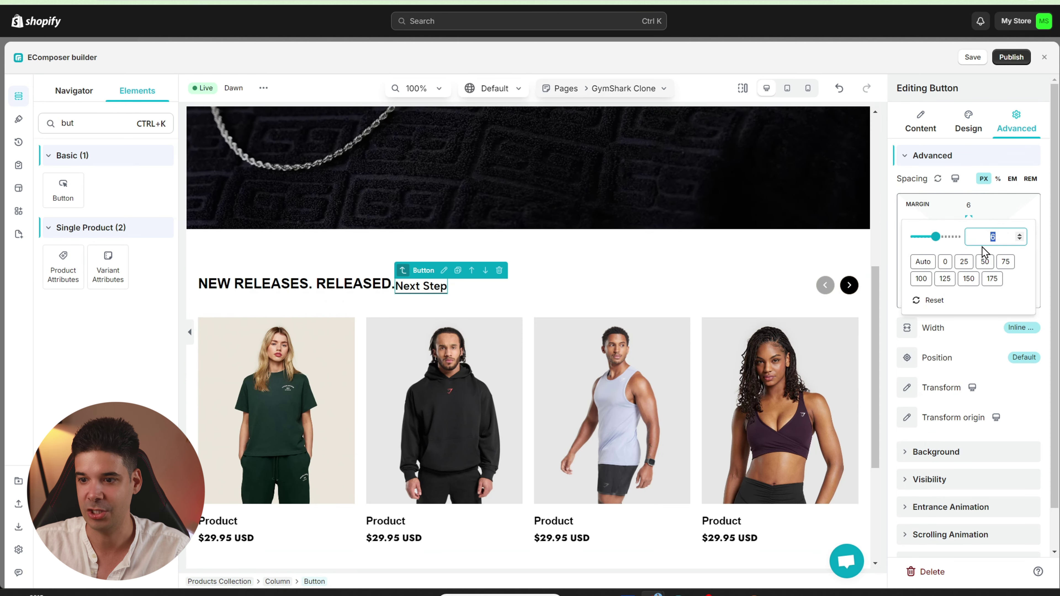
{"action": "double_click", "coordinate": [1019, 239]}
{"action": "left_click", "coordinate": [1043, 193]}
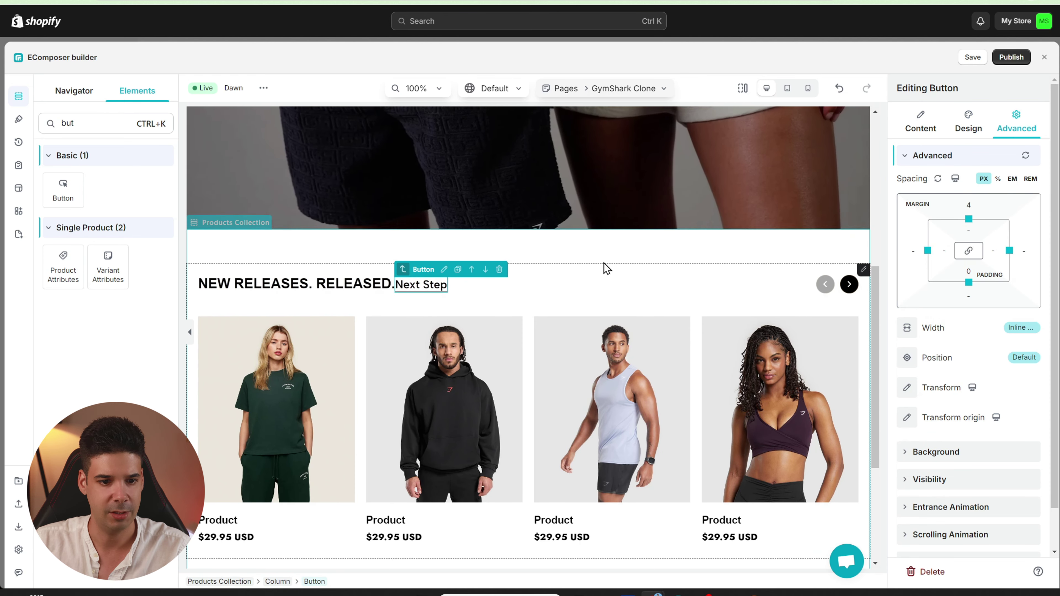
{"action": "left_click", "coordinate": [913, 256]}
{"action": "left_click", "coordinate": [982, 280]}
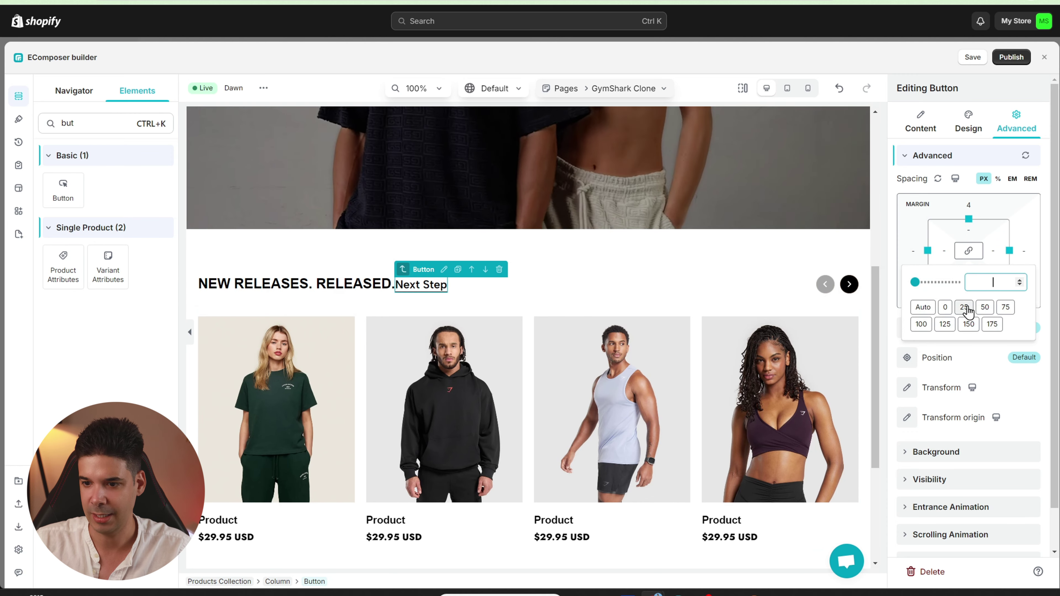
{"action": "left_click", "coordinate": [966, 308]}
{"action": "left_click", "coordinate": [893, 244]}
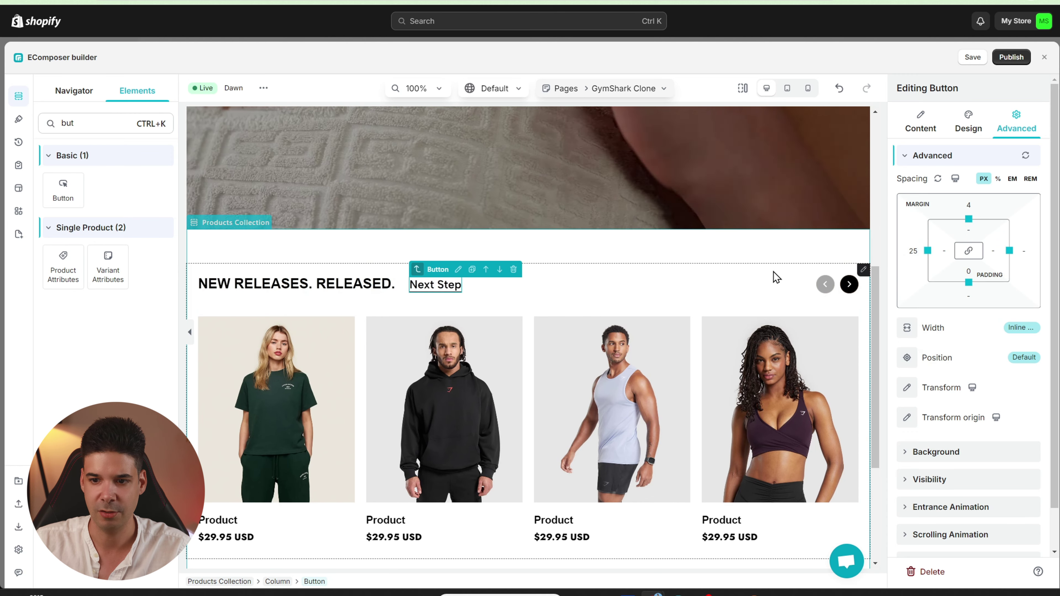
Customize the NEW RELEASES. RELEASED. heading's typography with a font weight of 800.
{"action": "left_click", "coordinate": [501, 367]}
{"action": "left_click", "coordinate": [211, 225]}
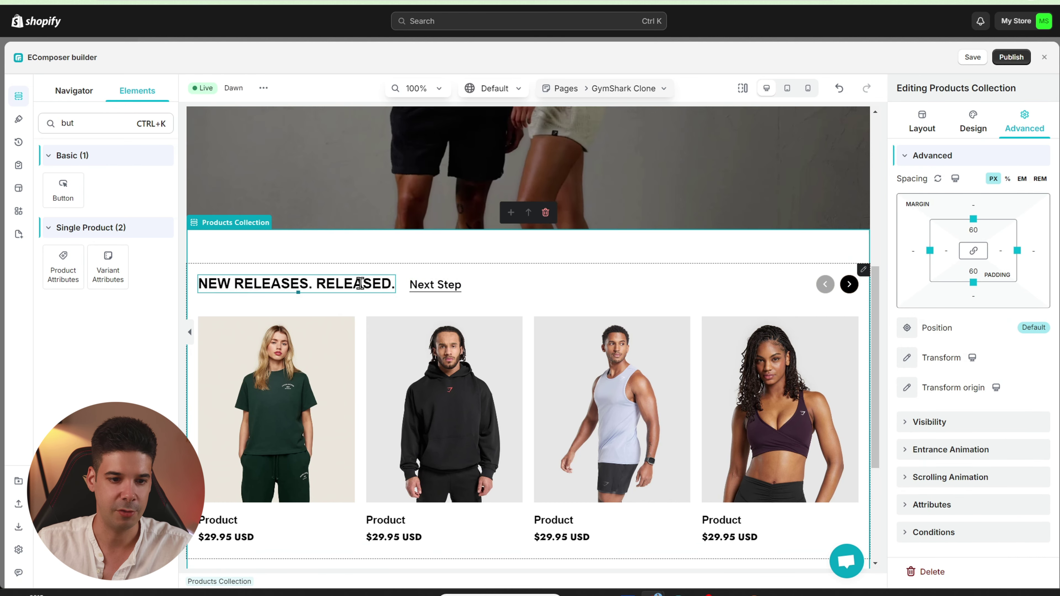
{"action": "left_click", "coordinate": [325, 288]}
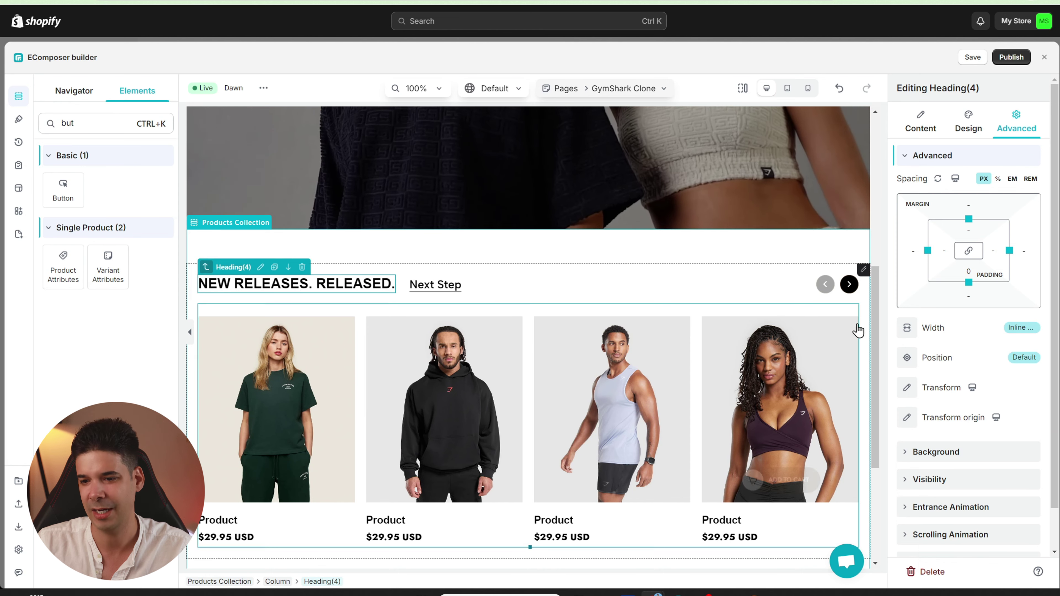
{"action": "left_click", "coordinate": [972, 130]}
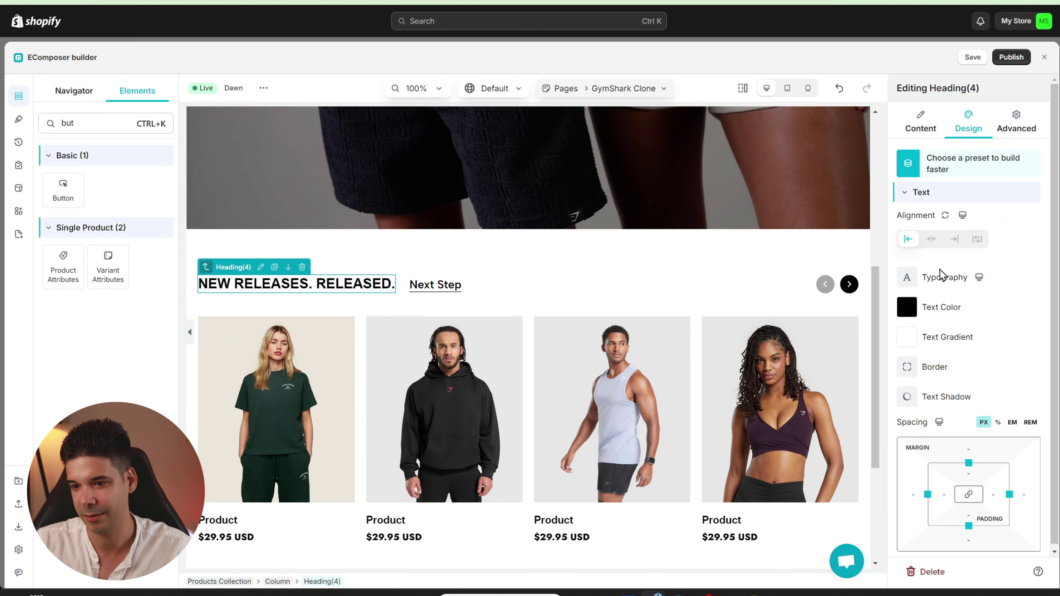
{"action": "left_click", "coordinate": [908, 278]}
{"action": "left_click", "coordinate": [1001, 340]}
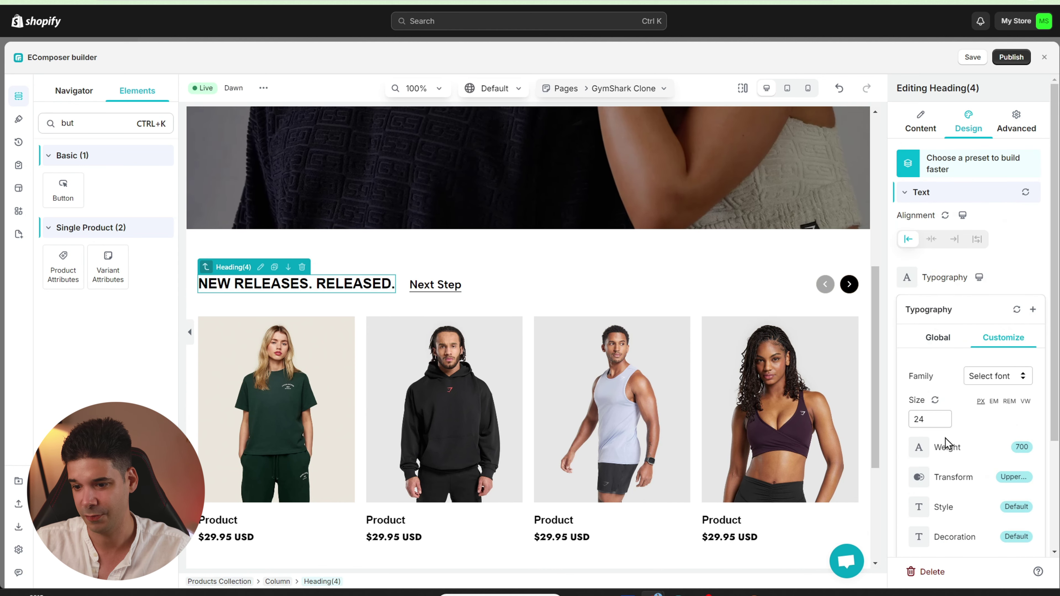
{"action": "left_click", "coordinate": [932, 454]}
{"action": "scroll", "coordinate": [948, 405], "scroll_direction": "down", "scroll_amount": 3}
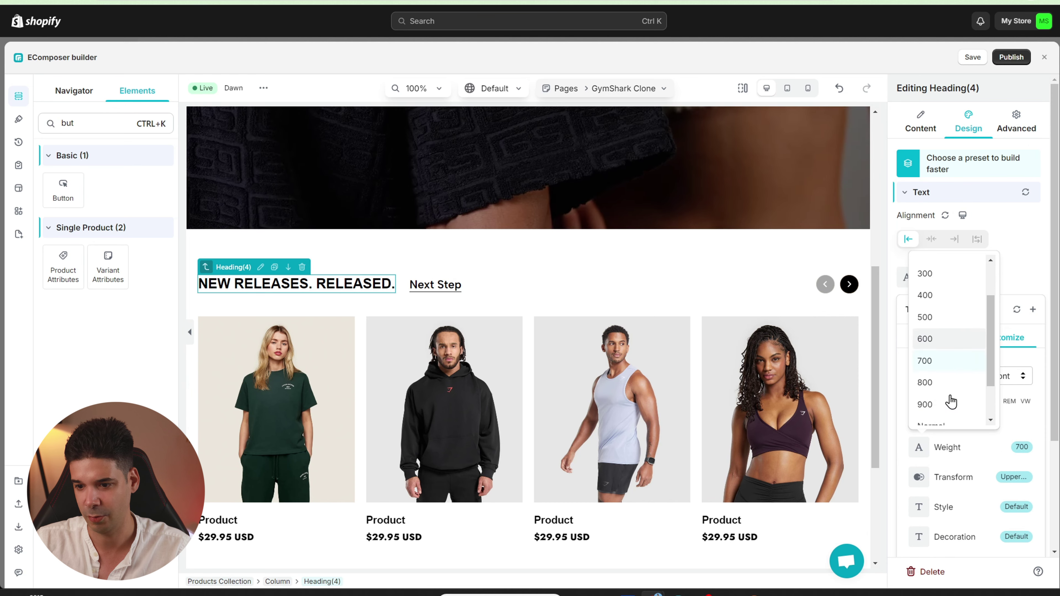
{"action": "left_click", "coordinate": [924, 382]}
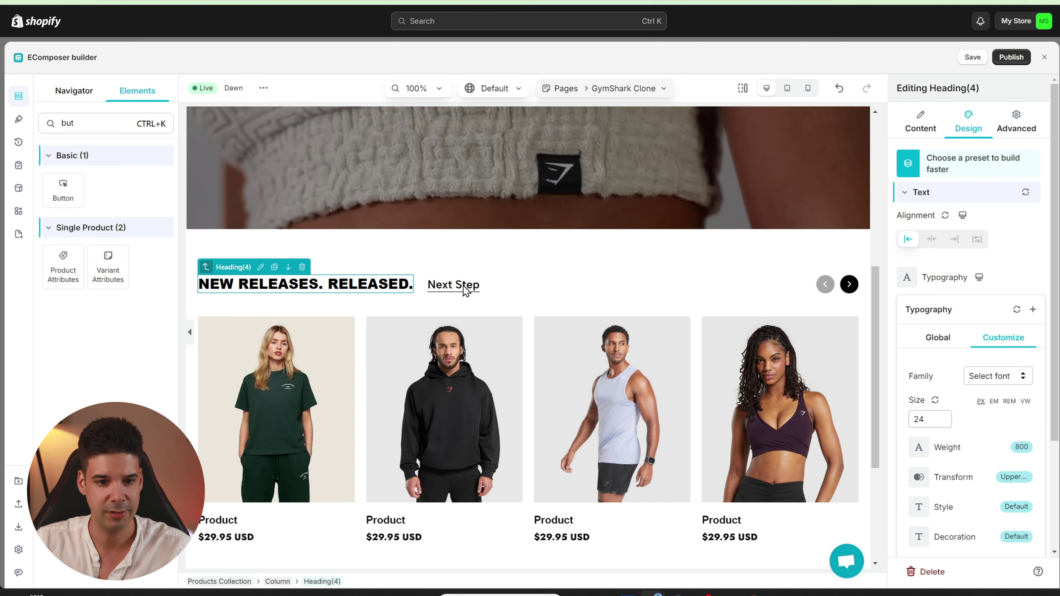
Customize the Next Step button's typography with a font weight of 700.
{"action": "left_click", "coordinate": [470, 291]}
{"action": "left_click", "coordinate": [453, 285]}
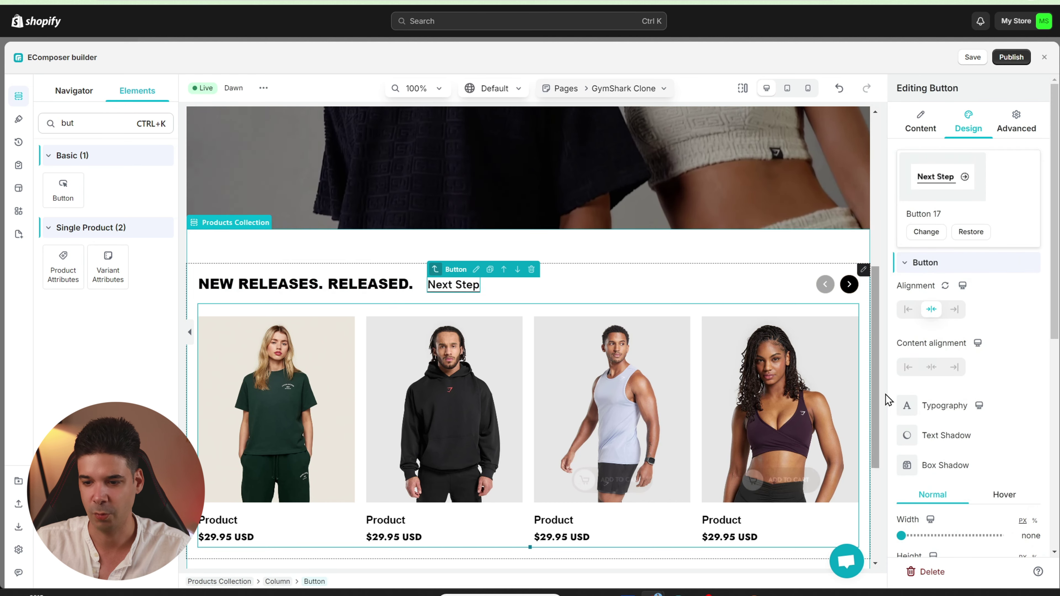
{"action": "left_click", "coordinate": [905, 411]}
{"action": "scroll", "coordinate": [966, 464], "scroll_direction": "down", "scroll_amount": 3}
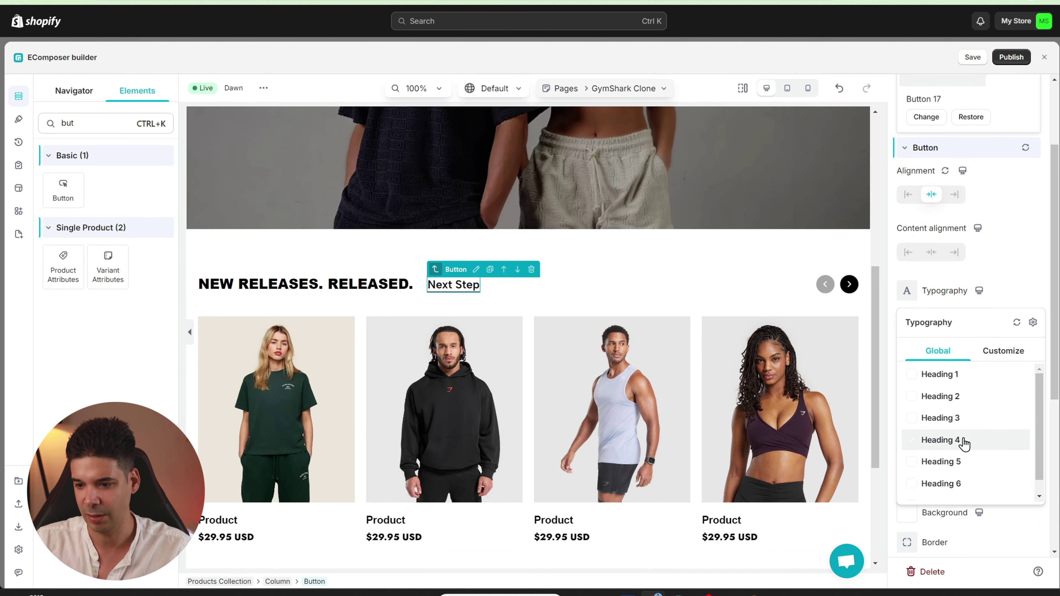
{"action": "left_click", "coordinate": [1000, 355]}
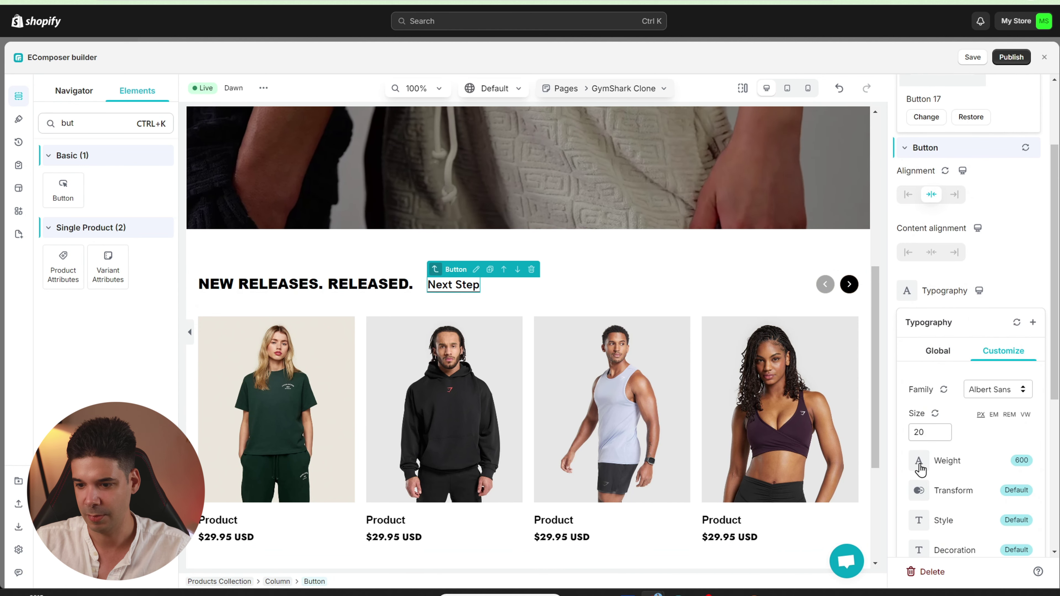
{"action": "left_click", "coordinate": [919, 467]}
{"action": "left_click", "coordinate": [927, 431]}
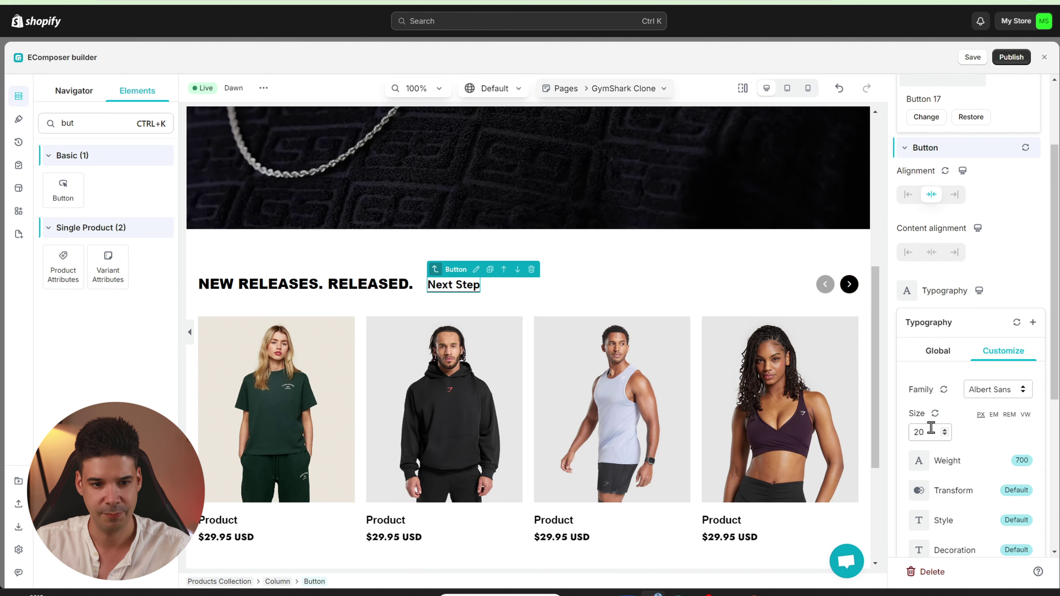
Test the product carousel by moving it forward and back with its previous and next arrows.
{"action": "left_click", "coordinate": [849, 285]}
{"action": "left_click", "coordinate": [825, 287]}
{"action": "left_click", "coordinate": [849, 287]}
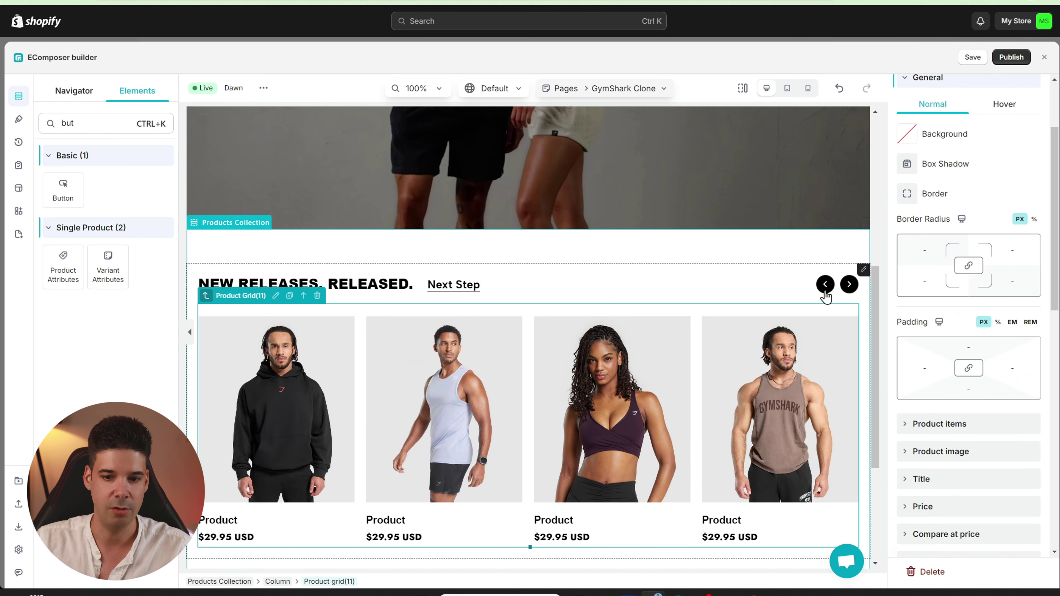
{"action": "left_click", "coordinate": [825, 289]}
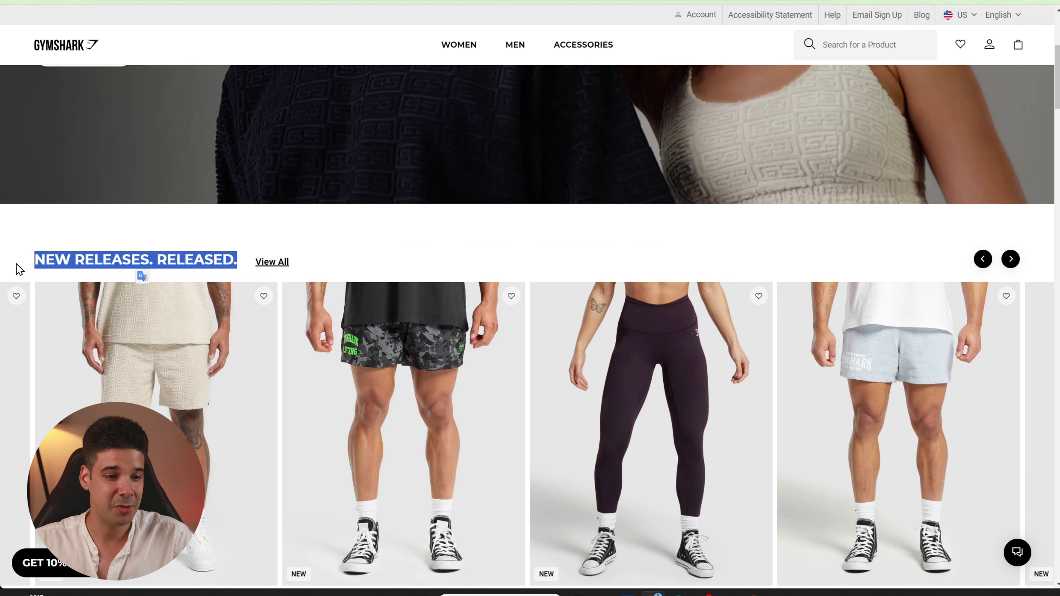
Switch to the Gymshark site and examine the sections below New Releases, down to the Dropset banner, as the layout reference.
{"action": "scroll", "coordinate": [20, 269], "scroll_direction": "down", "scroll_amount": 10}
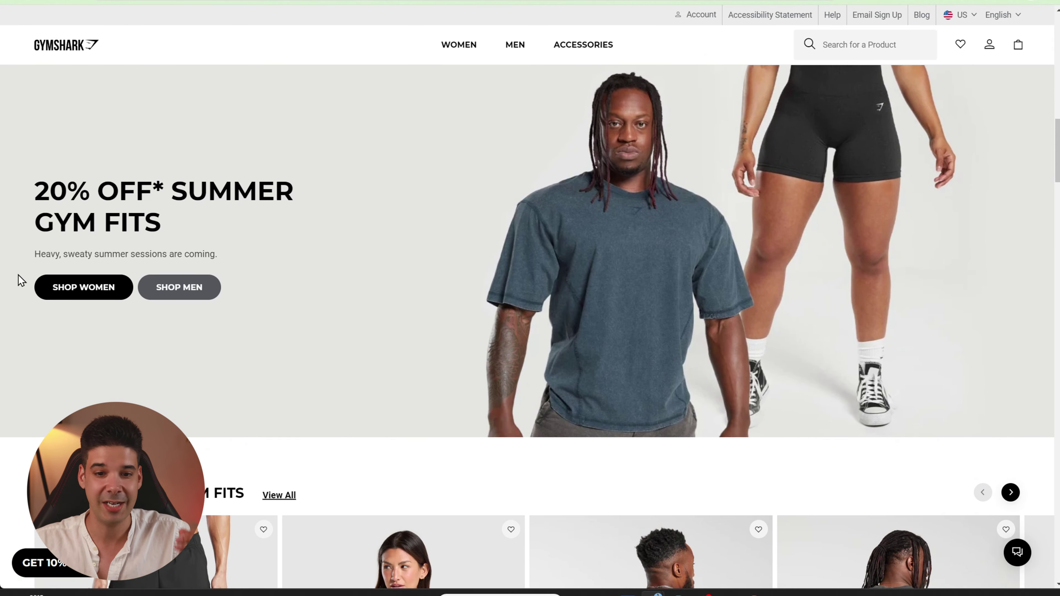
{"action": "scroll", "coordinate": [19, 275], "scroll_direction": "down", "scroll_amount": 10}
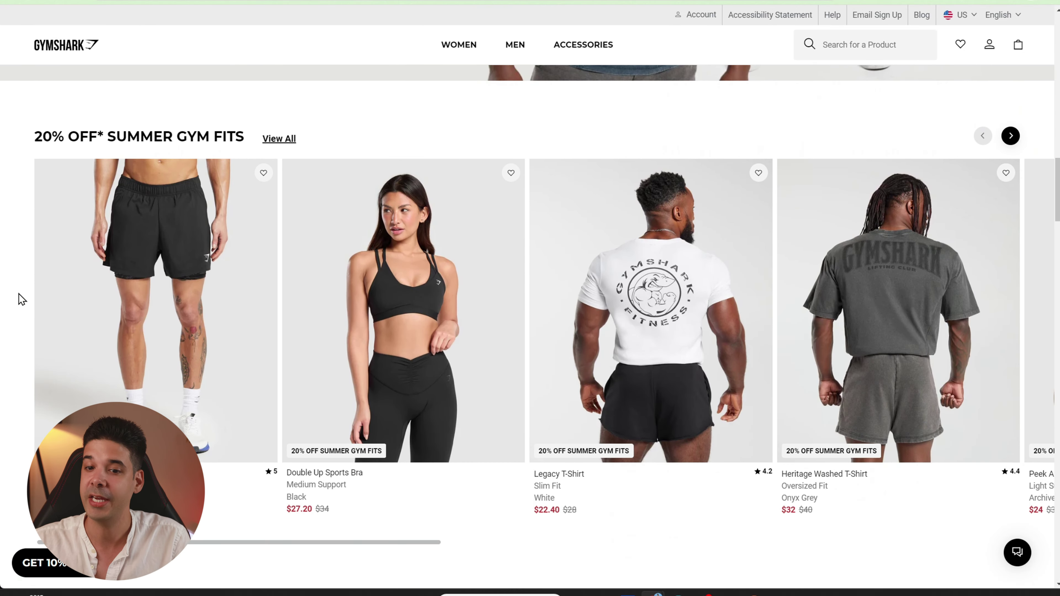
{"action": "scroll", "coordinate": [21, 302], "scroll_direction": "down", "scroll_amount": 5}
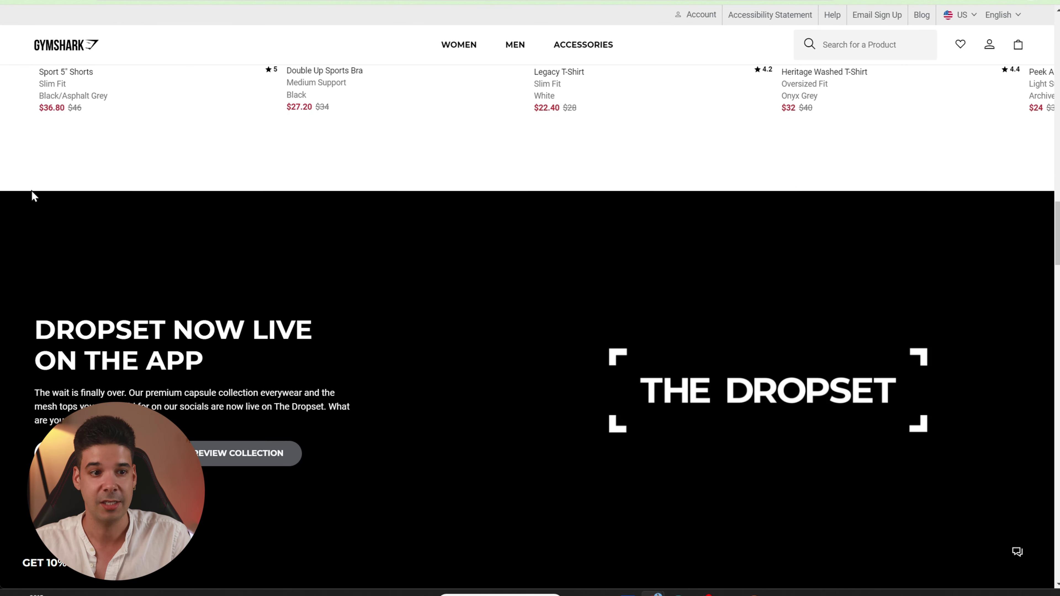
{"action": "scroll", "coordinate": [171, 272], "scroll_direction": "down", "scroll_amount": 3}
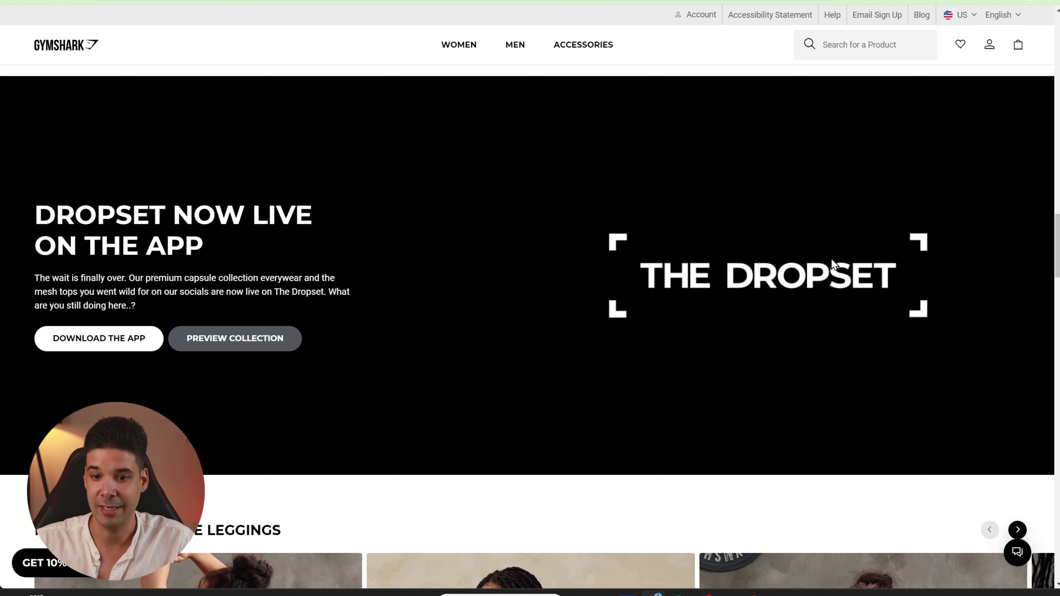
{"action": "scroll", "coordinate": [438, 302], "scroll_direction": "up", "scroll_amount": 1}
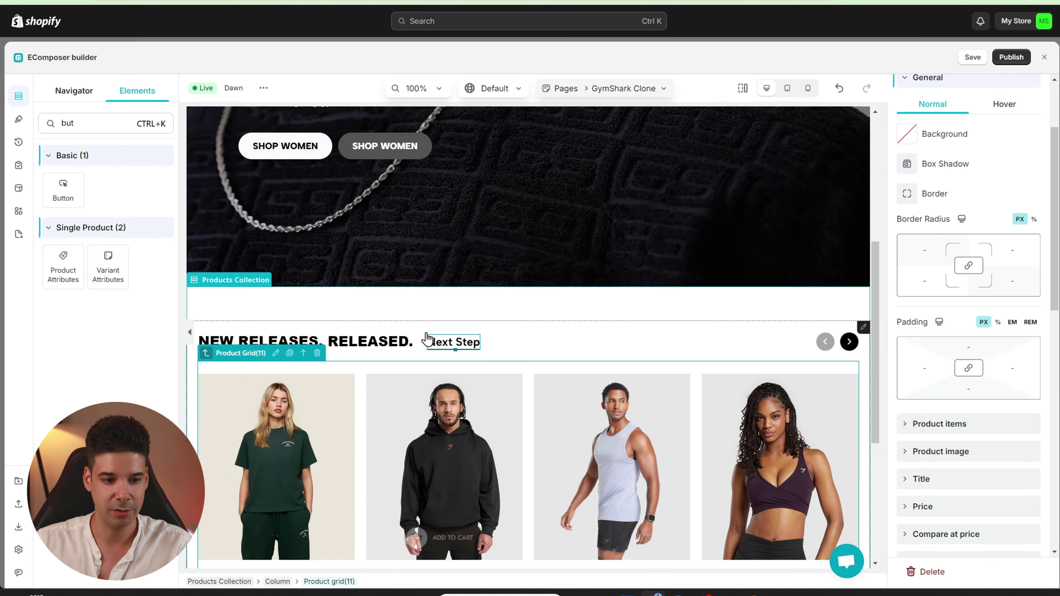
Duplicate the hero banner section in EComposer and move the copy below the Products Collection section.
{"action": "scroll", "coordinate": [426, 338], "scroll_direction": "down", "scroll_amount": 4}
{"action": "scroll", "coordinate": [382, 269], "scroll_direction": "up", "scroll_amount": 8}
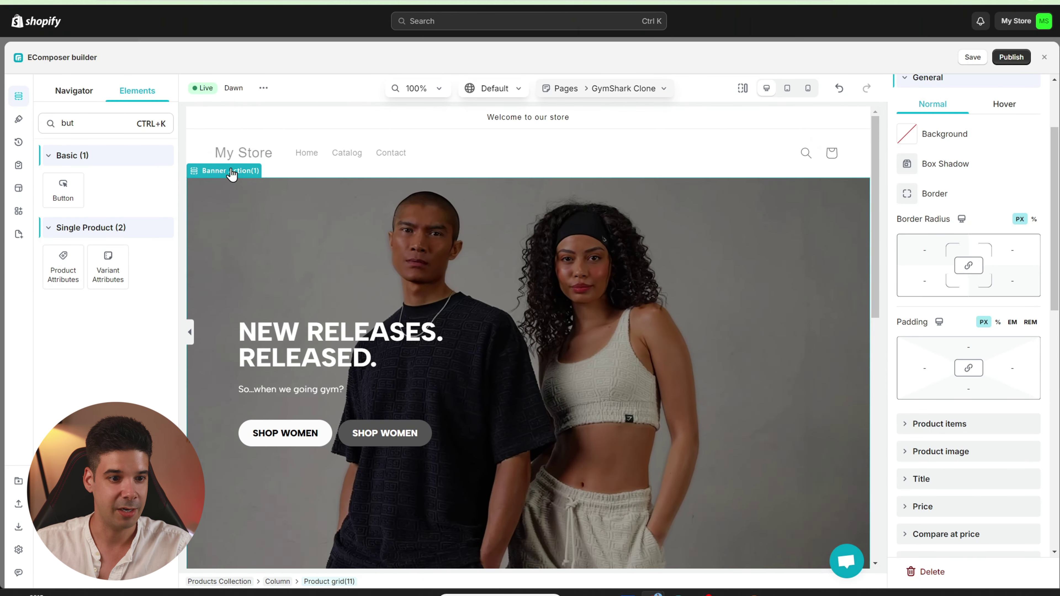
{"action": "left_click", "coordinate": [587, 246]}
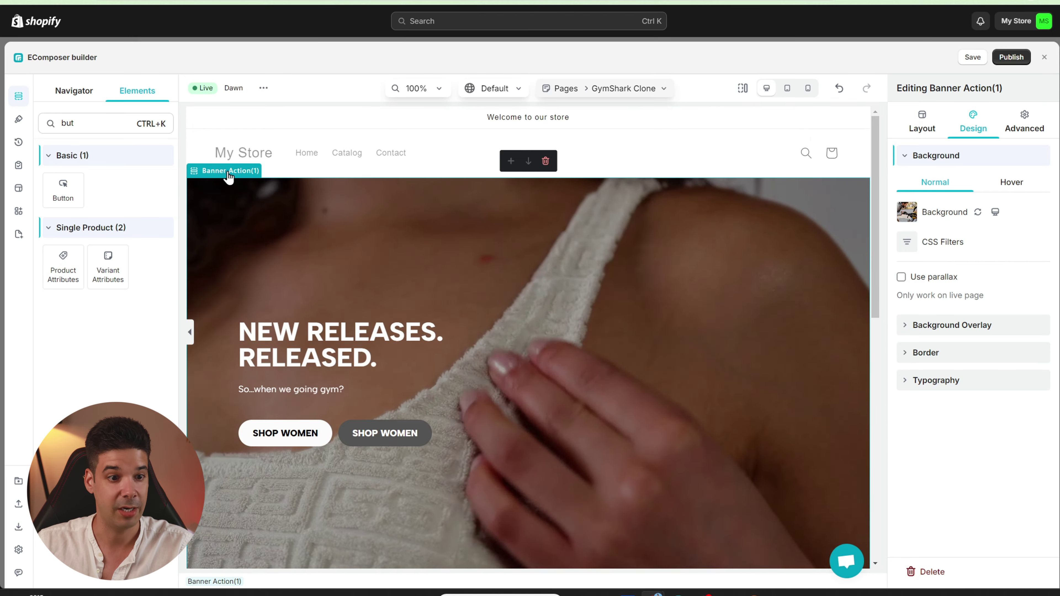
{"action": "right_click", "coordinate": [231, 175]}
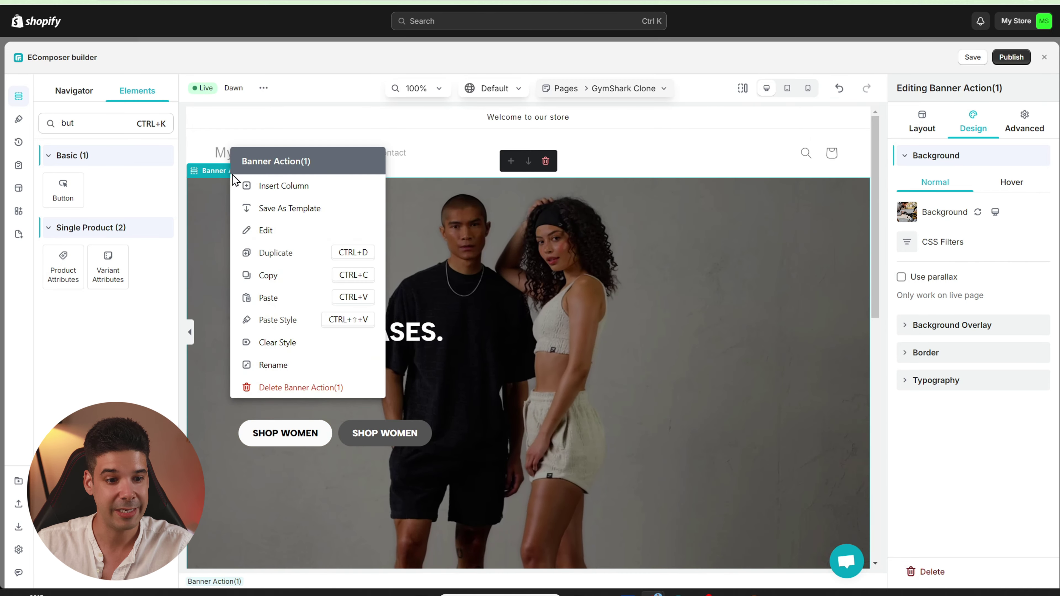
{"action": "left_click", "coordinate": [278, 252]}
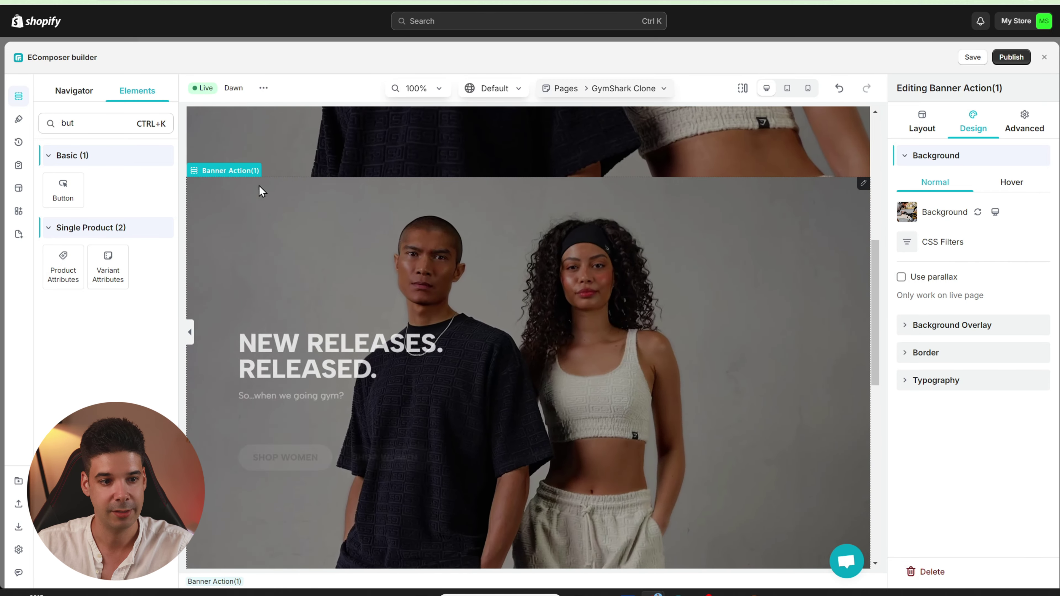
{"action": "left_click_drag", "start_coordinate": [220, 175], "coordinate": [265, 403]}
{"action": "scroll", "coordinate": [367, 315], "scroll_direction": "up", "scroll_amount": 10}
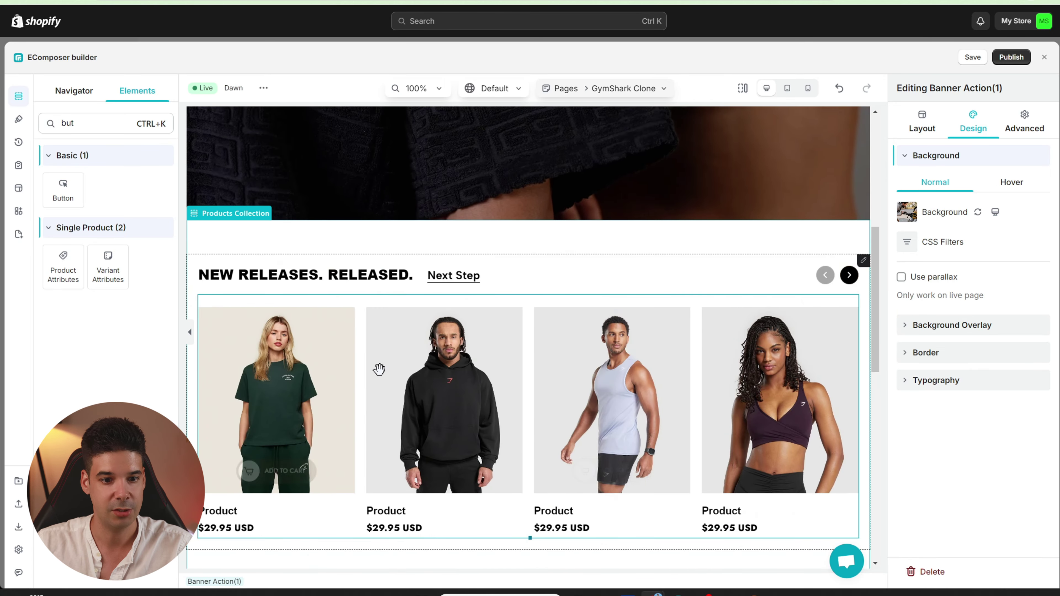
{"action": "scroll", "coordinate": [459, 389], "scroll_direction": "up", "scroll_amount": 4}
{"action": "scroll", "coordinate": [449, 295], "scroll_direction": "down", "scroll_amount": 12}
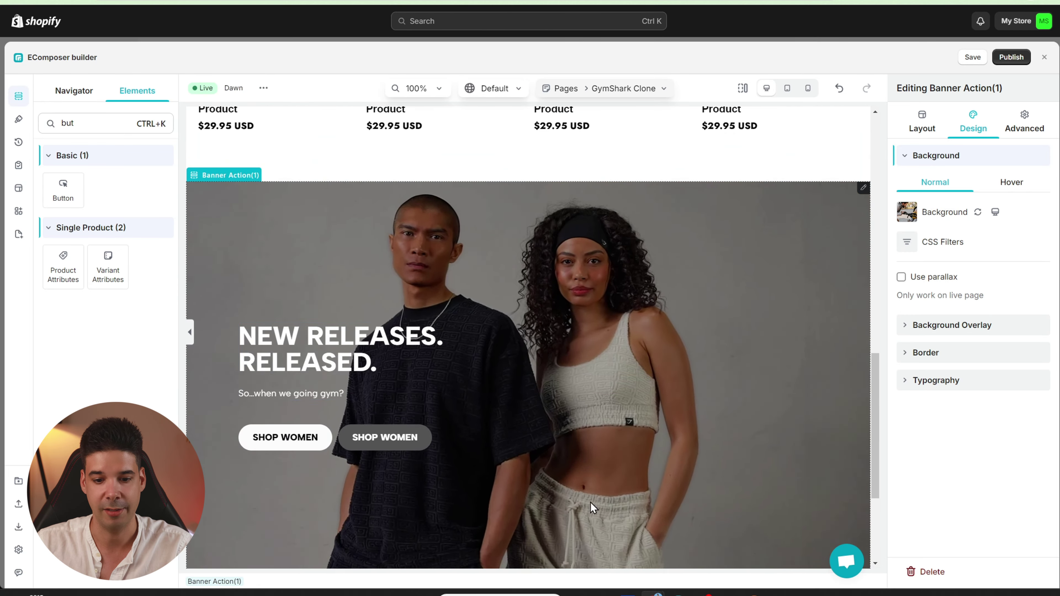
Remove the duplicated banner's video background by setting its video source to None.
{"action": "left_click", "coordinate": [590, 503]}
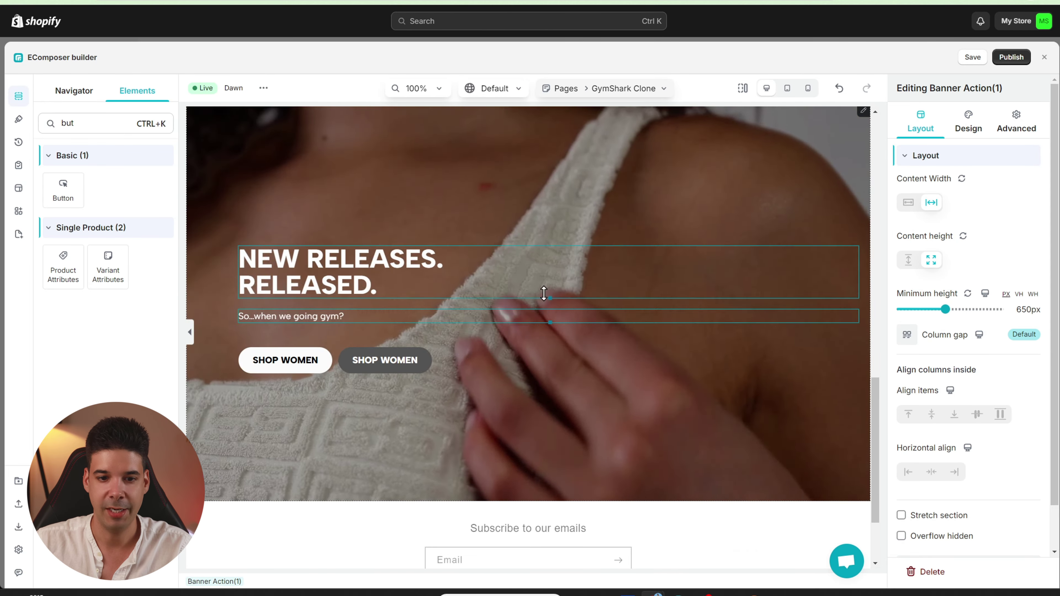
{"action": "scroll", "coordinate": [504, 251], "scroll_direction": "up", "scroll_amount": 3}
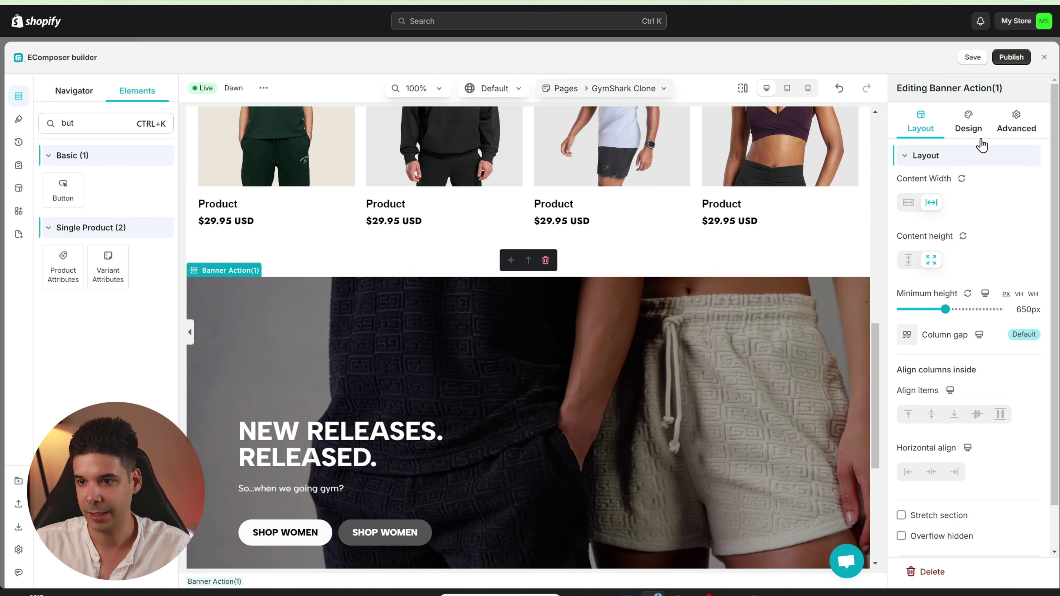
{"action": "scroll", "coordinate": [956, 361], "scroll_direction": "down", "scroll_amount": 1}
{"action": "left_click", "coordinate": [910, 545]}
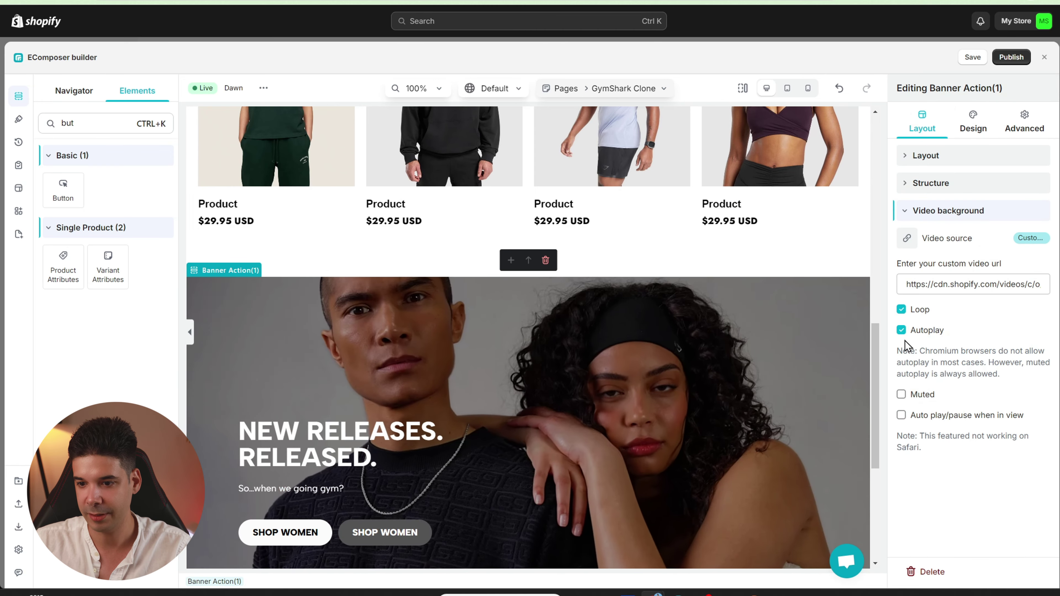
{"action": "left_click", "coordinate": [906, 245]}
{"action": "left_click", "coordinate": [915, 272]}
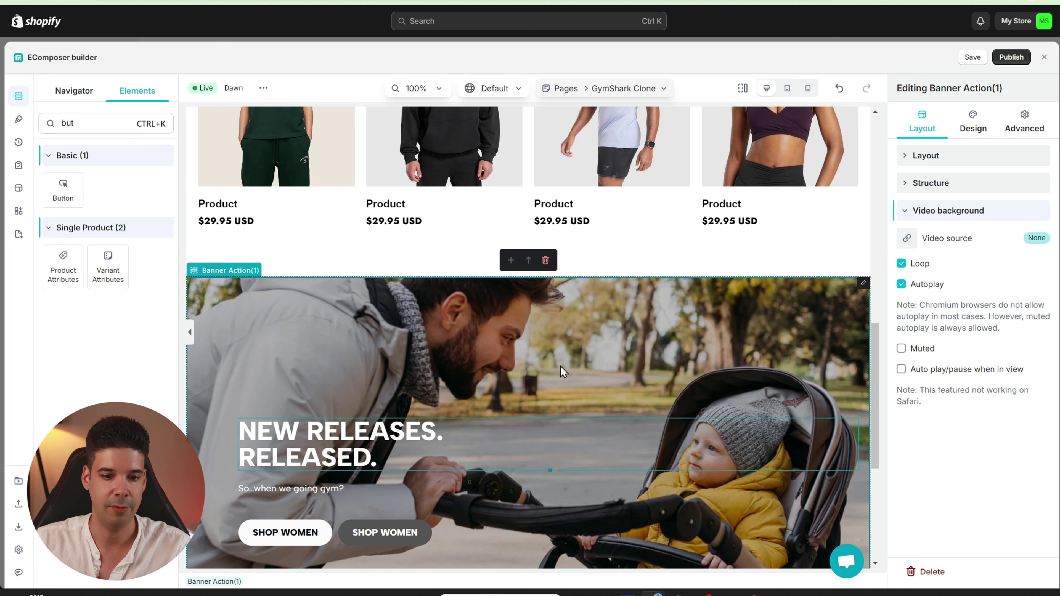
Replace the duplicated banner's background with the uploaded black "THE DROPSET" image.
{"action": "left_click", "coordinate": [978, 130]}
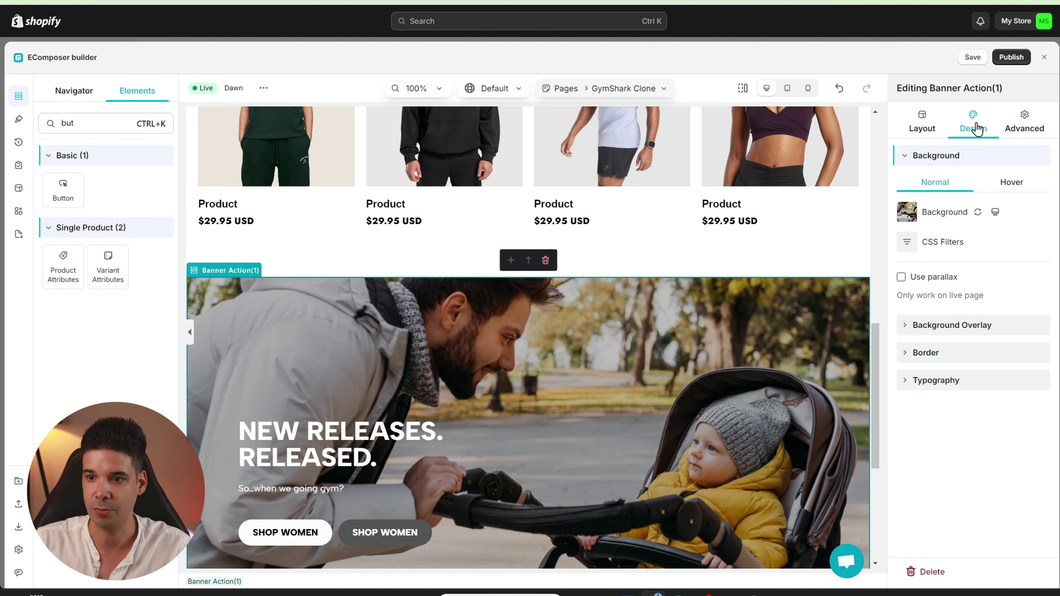
{"action": "left_click", "coordinate": [908, 212]}
{"action": "left_click", "coordinate": [933, 405]}
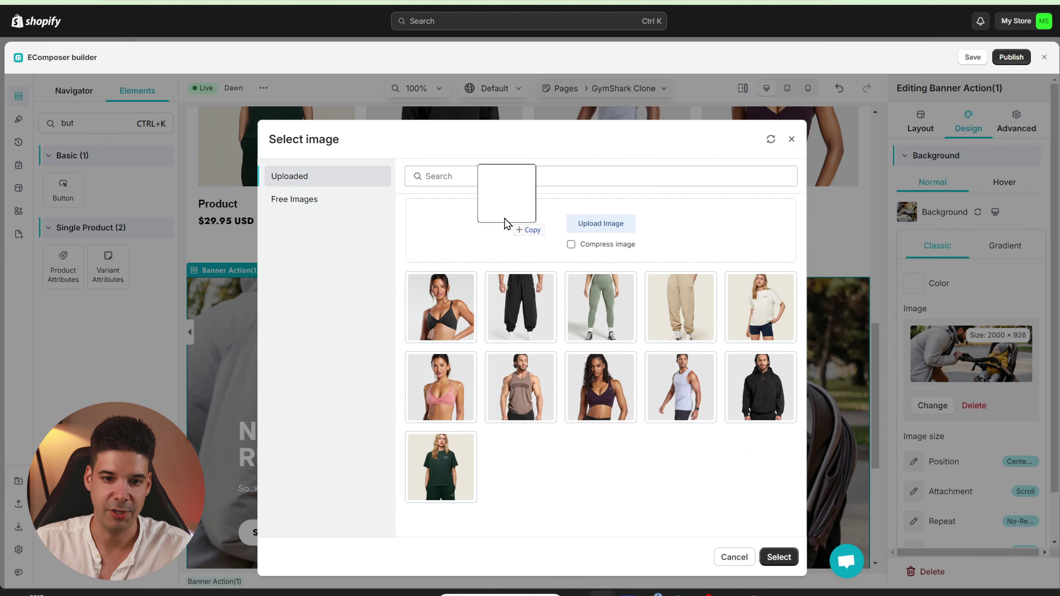
{"action": "left_click_drag", "start_coordinate": [507, 225], "coordinate": [487, 252]}
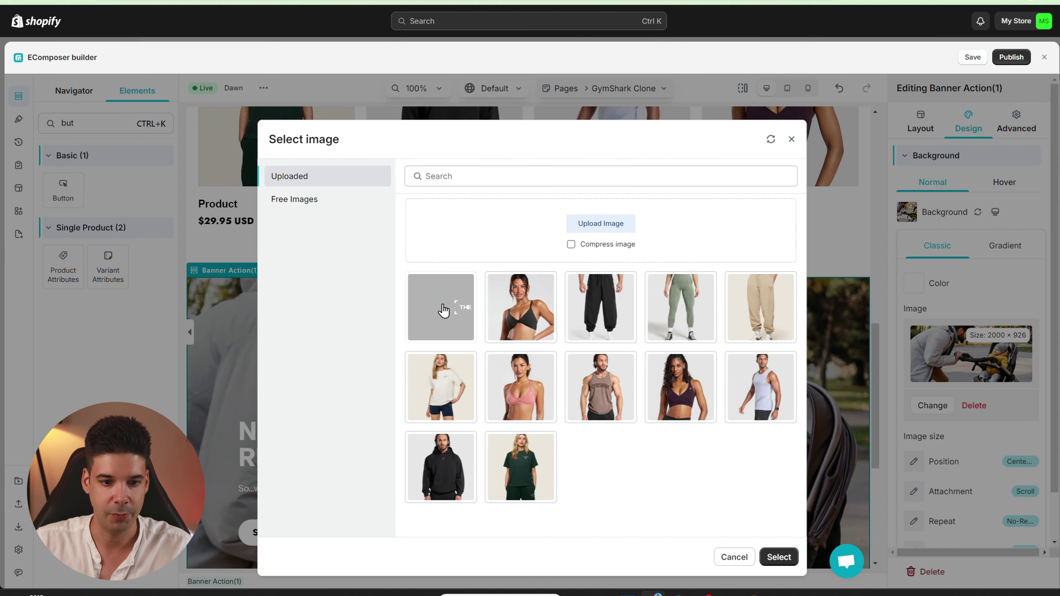
{"action": "left_click", "coordinate": [779, 557]}
{"action": "scroll", "coordinate": [697, 380], "scroll_direction": "down", "scroll_amount": 2}
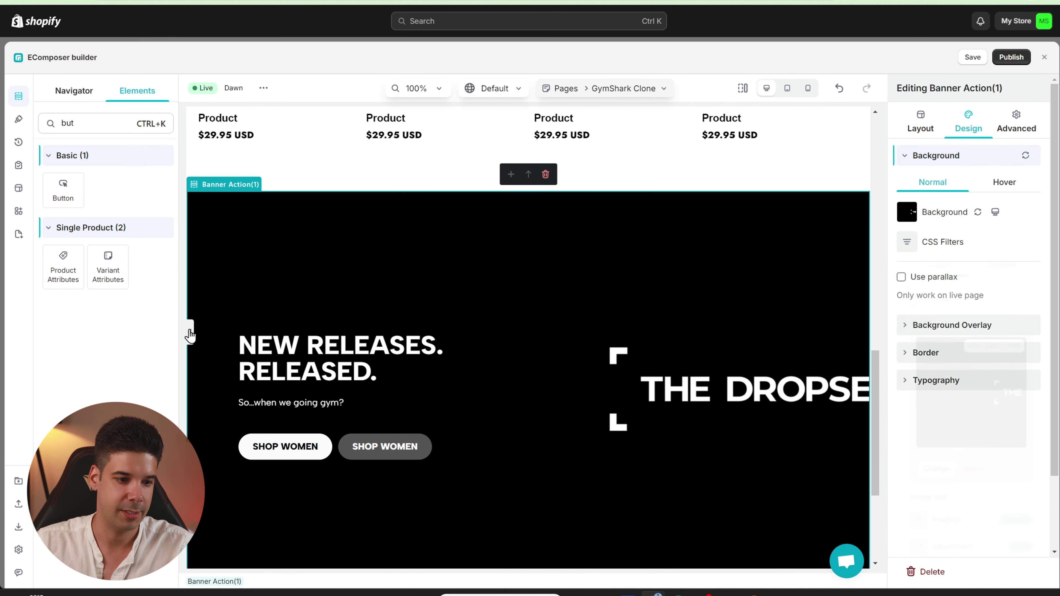
Preview the Dropset banner at full width with the side panels hidden and examine its height, then restore the panels.
{"action": "left_click", "coordinate": [190, 331]}
{"action": "scroll", "coordinate": [294, 311], "scroll_direction": "down", "scroll_amount": 4}
{"action": "scroll", "coordinate": [311, 338], "scroll_direction": "down", "scroll_amount": 4}
{"action": "scroll", "coordinate": [332, 372], "scroll_direction": "up", "scroll_amount": 4}
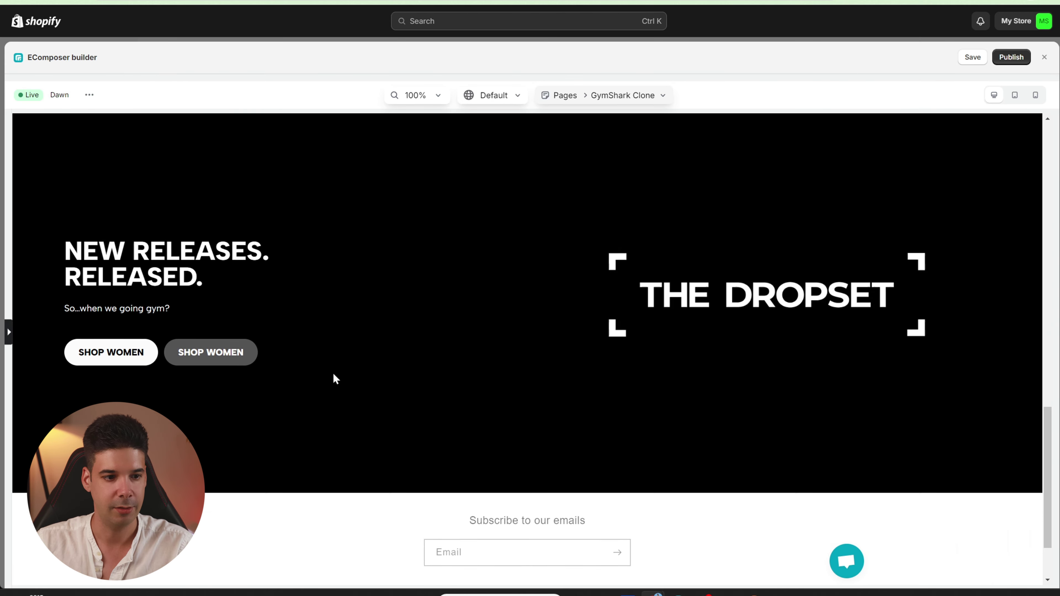
{"action": "scroll", "coordinate": [251, 206], "scroll_direction": "up", "scroll_amount": 1}
{"action": "scroll", "coordinate": [252, 205], "scroll_direction": "down", "scroll_amount": 1}
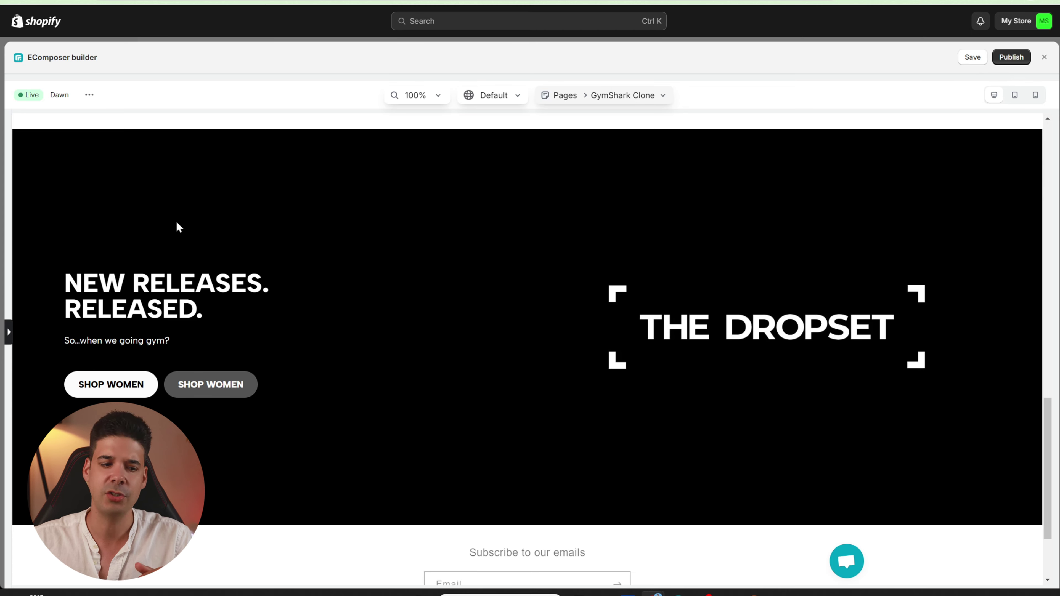
{"action": "scroll", "coordinate": [250, 242], "scroll_direction": "up", "scroll_amount": 1}
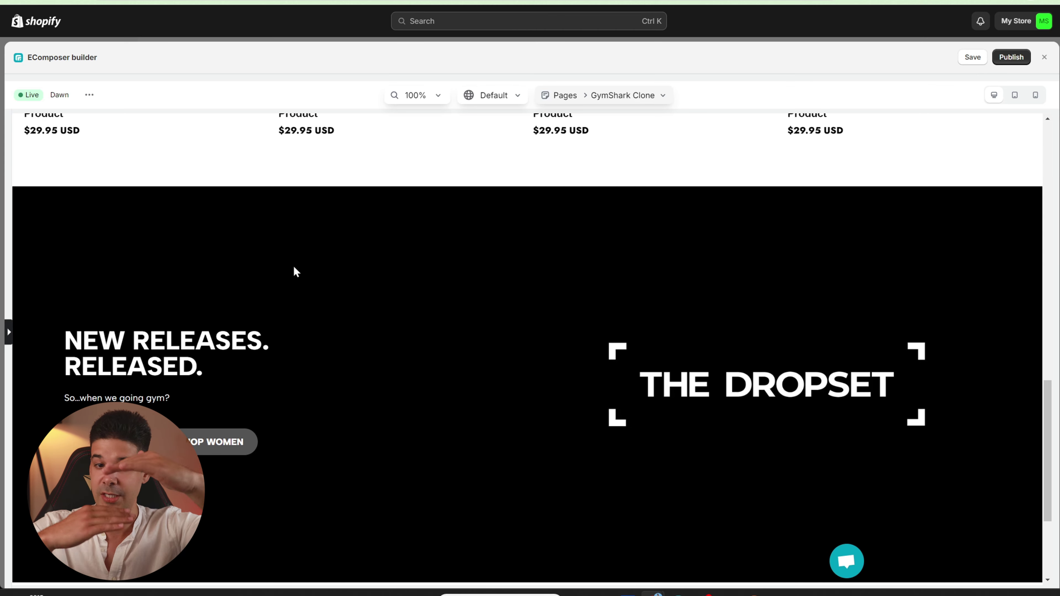
{"action": "left_click", "coordinate": [10, 335]}
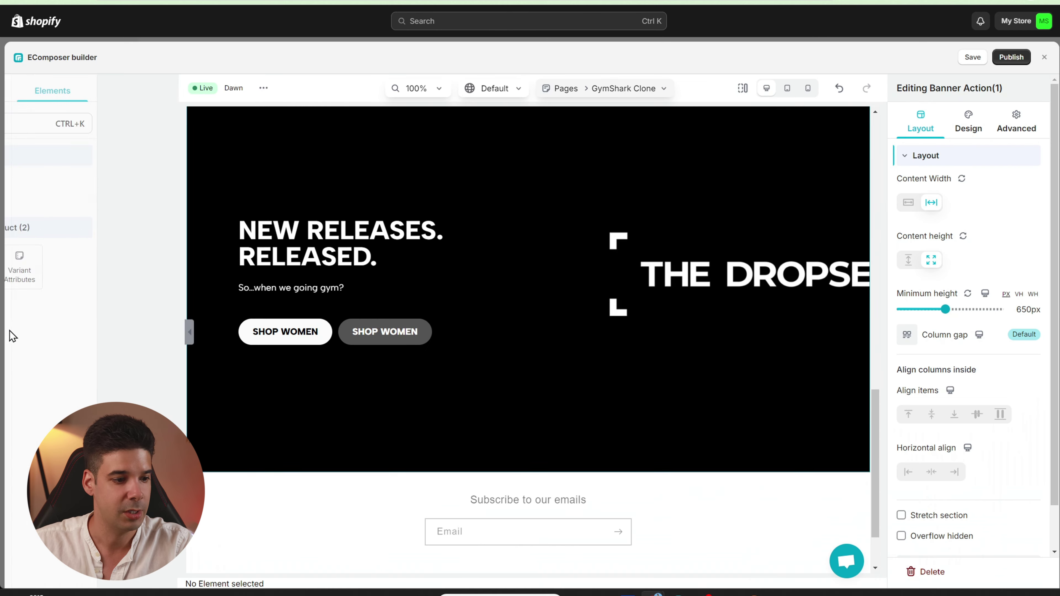
Set the Dropset banner's minimum height to 460px.
{"action": "scroll", "coordinate": [341, 219], "scroll_direction": "up", "scroll_amount": 2}
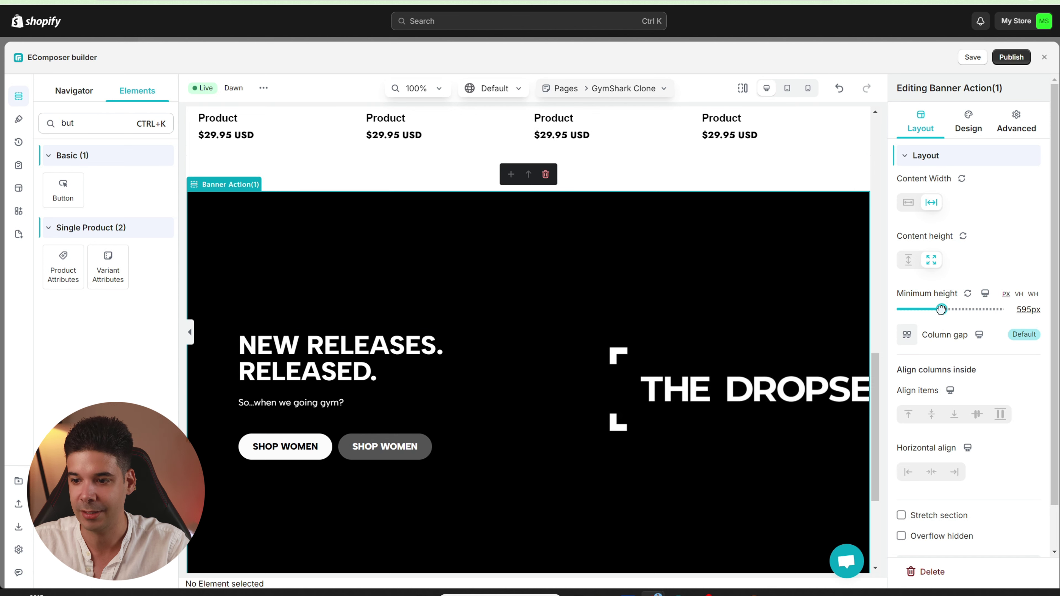
{"action": "left_click_drag", "start_coordinate": [941, 310], "coordinate": [932, 309]}
{"action": "scroll", "coordinate": [527, 348], "scroll_direction": "up", "scroll_amount": 5}
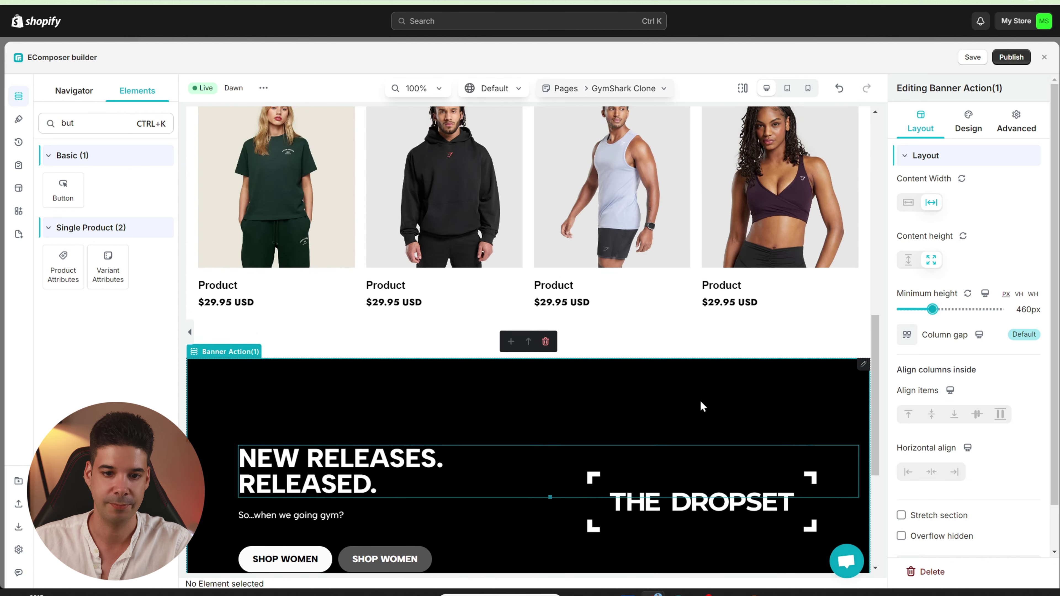
{"action": "scroll", "coordinate": [722, 333], "scroll_direction": "down", "scroll_amount": 4}
Duplicate the Products Collection section and place one copy below the Dropset banner.
{"action": "scroll", "coordinate": [459, 292], "scroll_direction": "up", "scroll_amount": 5}
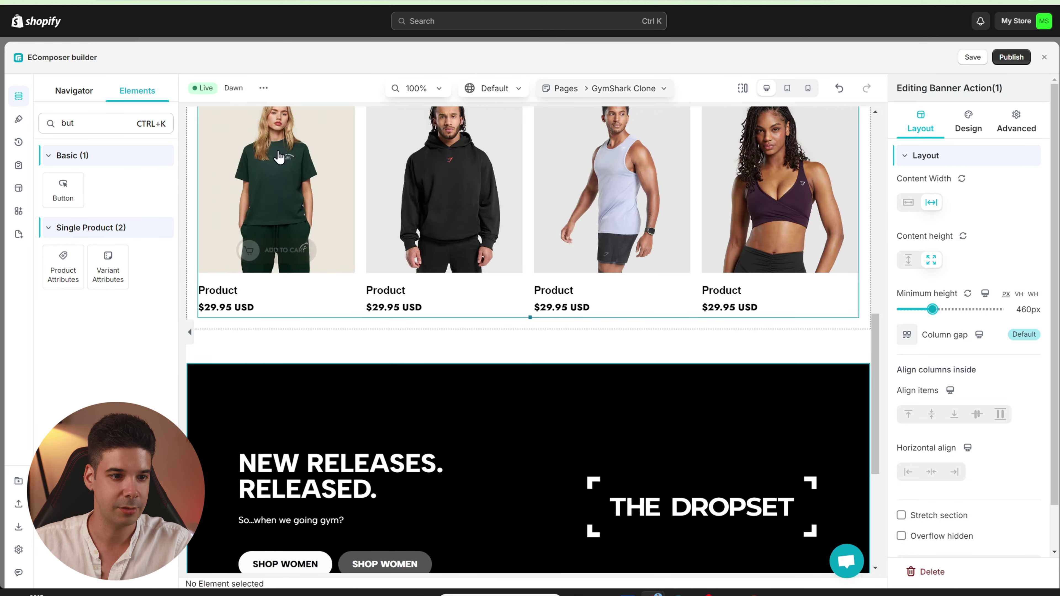
{"action": "left_click", "coordinate": [230, 169]}
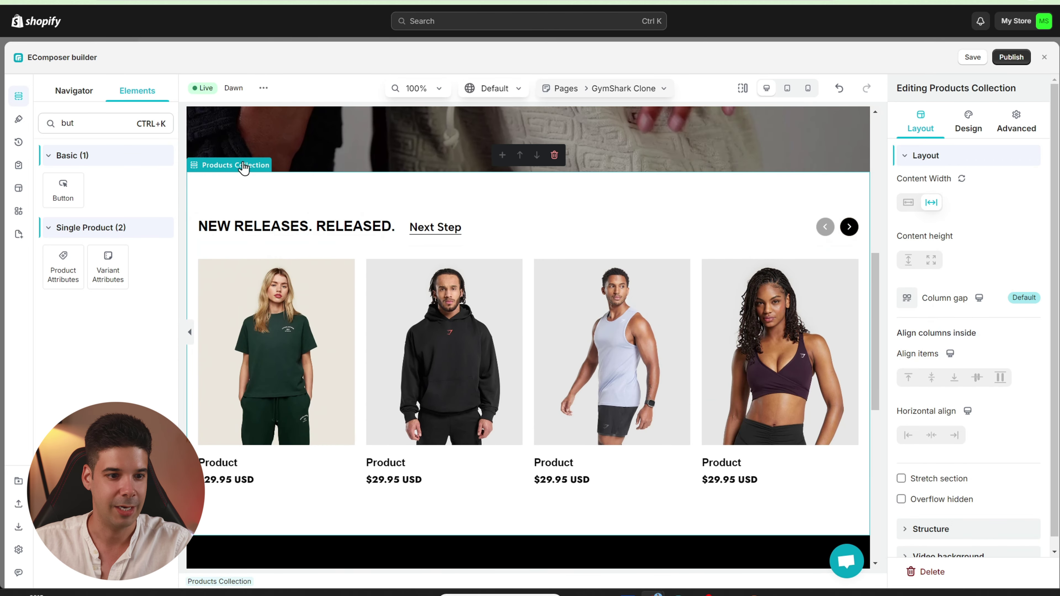
{"action": "right_click", "coordinate": [246, 167]}
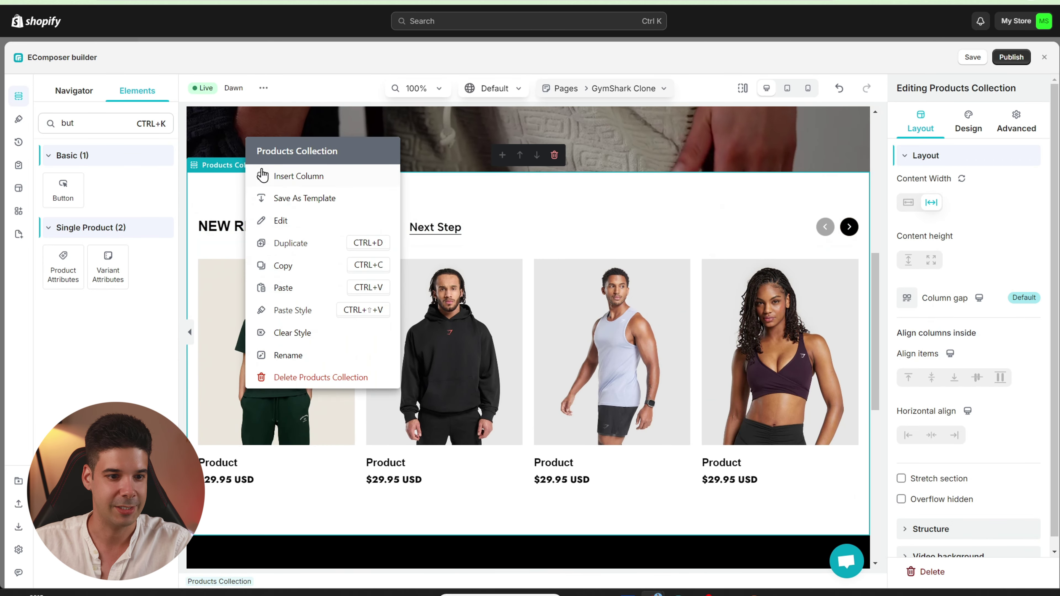
{"action": "left_click", "coordinate": [294, 243]}
{"action": "left_click_drag", "start_coordinate": [222, 168], "coordinate": [251, 384]}
{"action": "scroll", "coordinate": [253, 357], "scroll_direction": "down", "scroll_amount": 8}
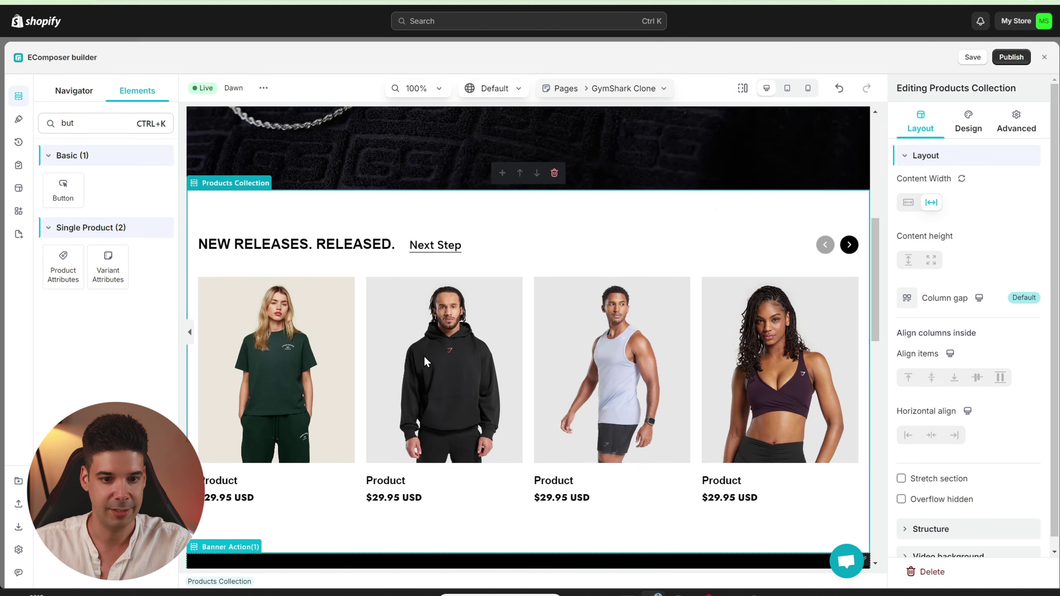
{"action": "scroll", "coordinate": [427, 362], "scroll_direction": "up", "scroll_amount": 7}
{"action": "scroll", "coordinate": [559, 203], "scroll_direction": "down", "scroll_amount": 14}
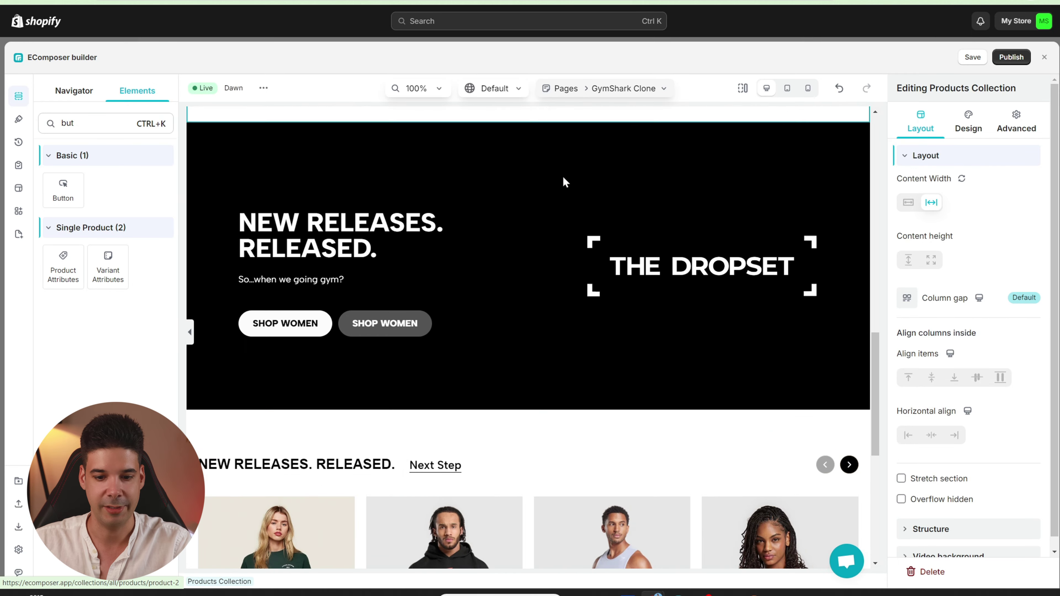
{"action": "scroll", "coordinate": [561, 186], "scroll_direction": "down", "scroll_amount": 5}
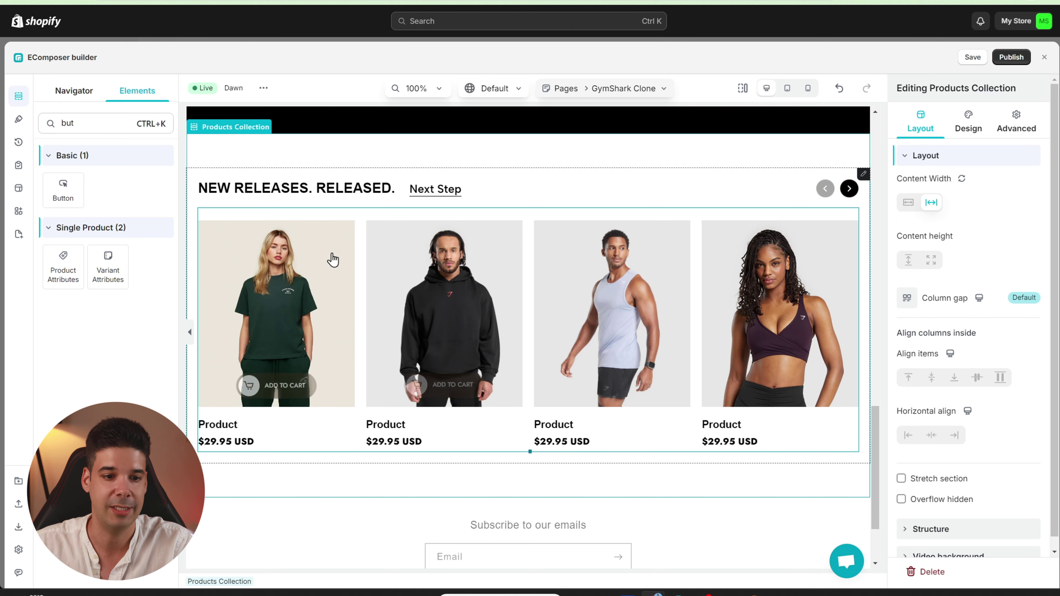
{"action": "scroll", "coordinate": [603, 239], "scroll_direction": "up", "scroll_amount": 1}
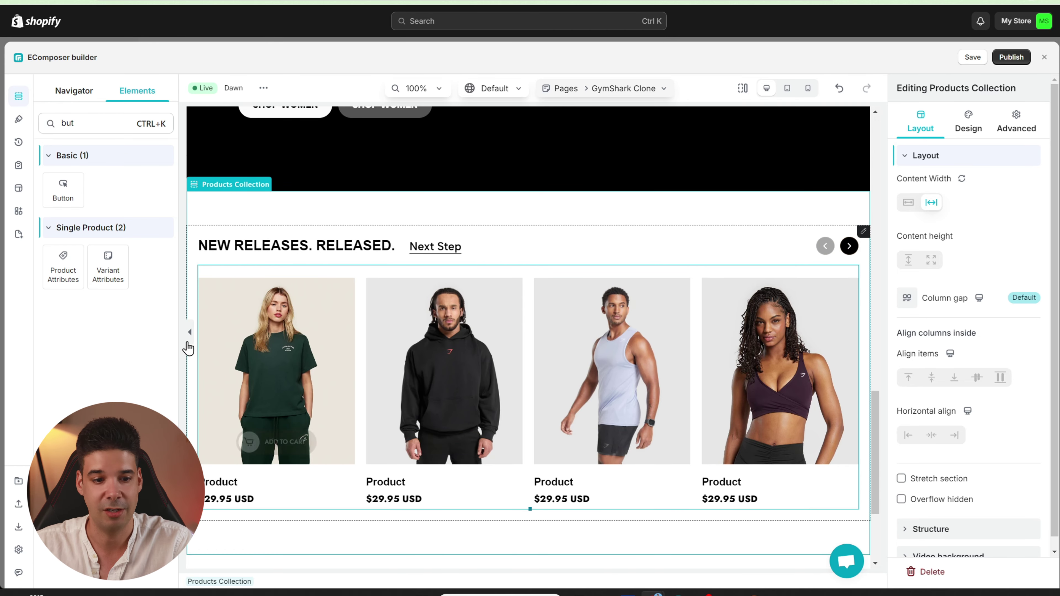
Change the product layout from Slider to Grid in the collection section below the Dropset banner.
{"action": "left_click", "coordinate": [438, 307]}
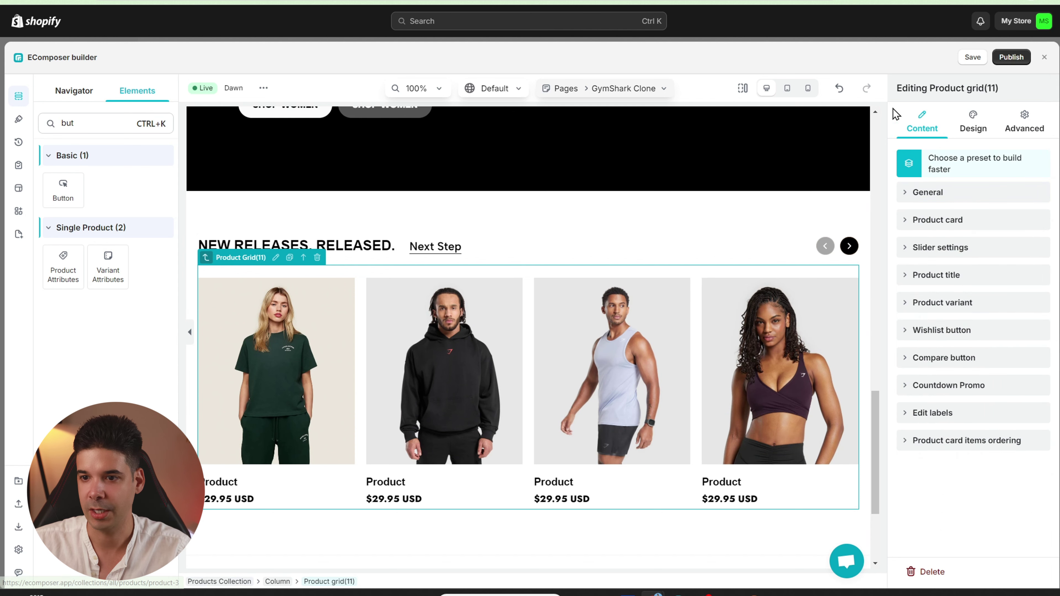
{"action": "left_click", "coordinate": [907, 193]}
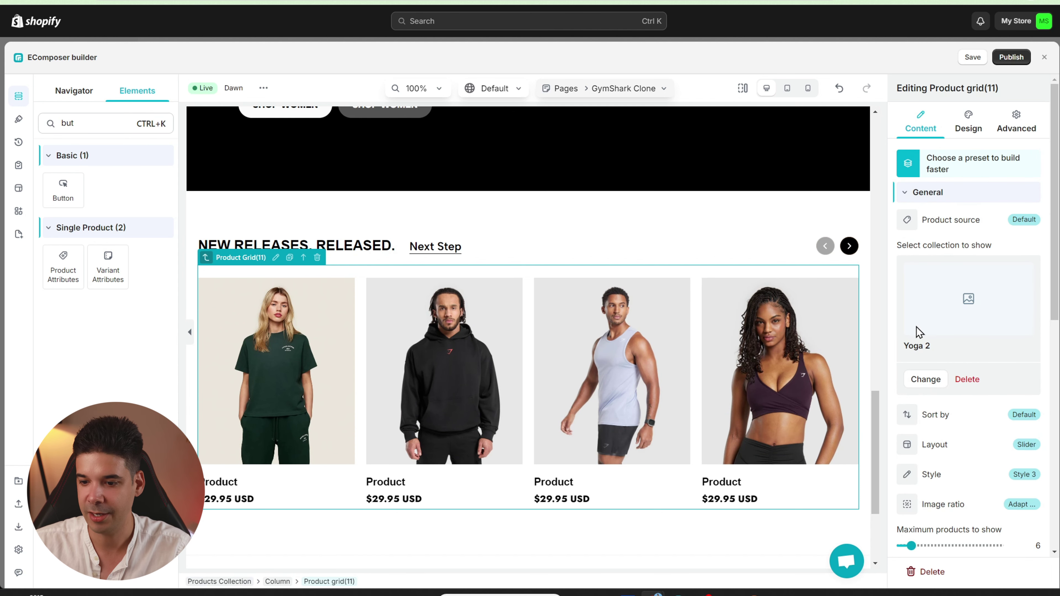
{"action": "scroll", "coordinate": [923, 317], "scroll_direction": "down", "scroll_amount": 2}
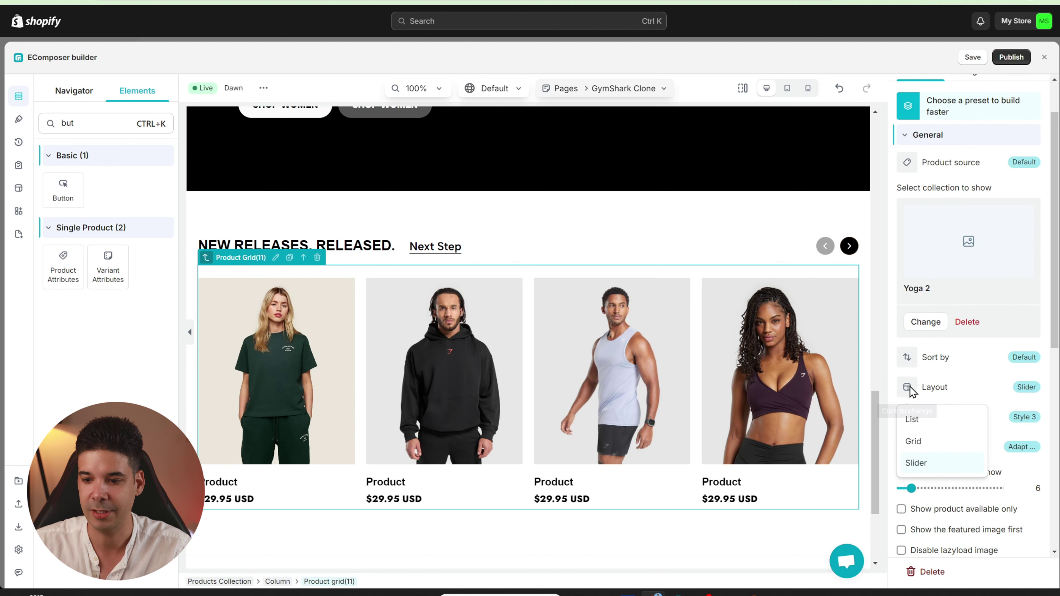
{"action": "left_click", "coordinate": [915, 441]}
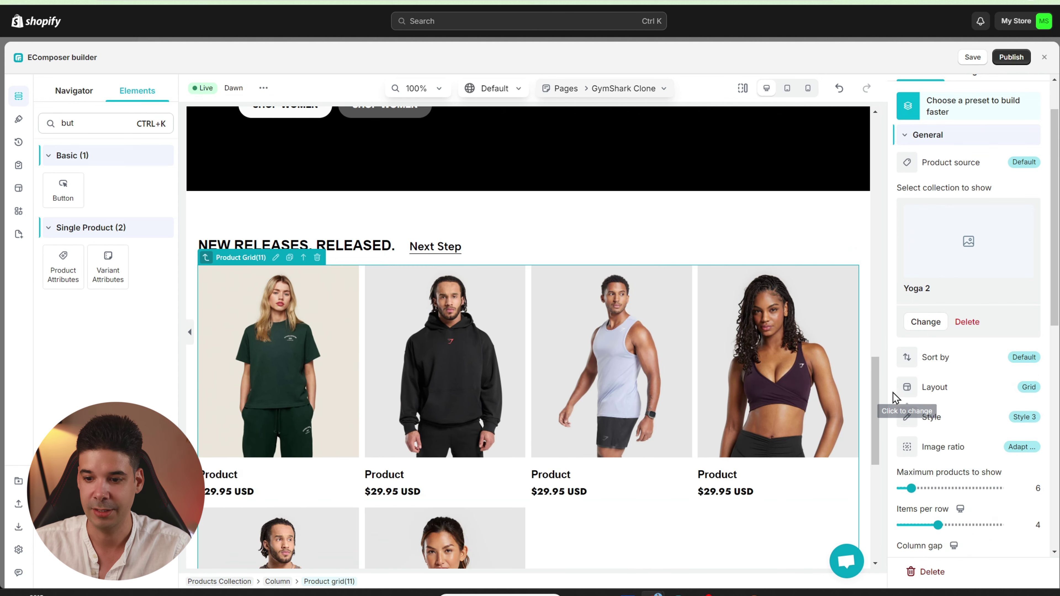
{"action": "scroll", "coordinate": [651, 417], "scroll_direction": "down", "scroll_amount": 4}
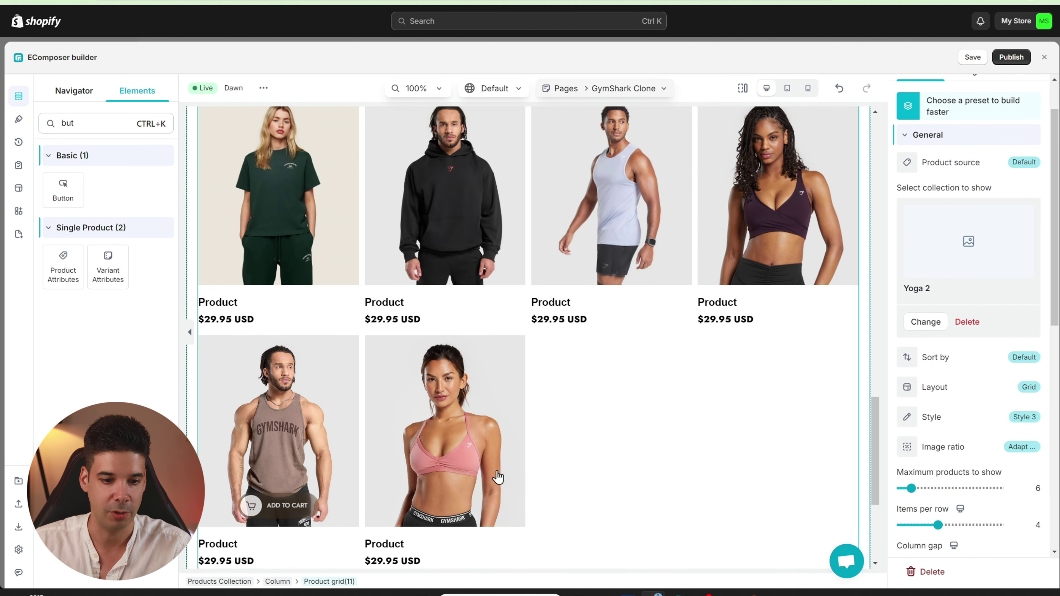
Set the lower product grid to 2 items per row and a maximum of 2 products.
{"action": "scroll", "coordinate": [750, 365], "scroll_direction": "up", "scroll_amount": 1}
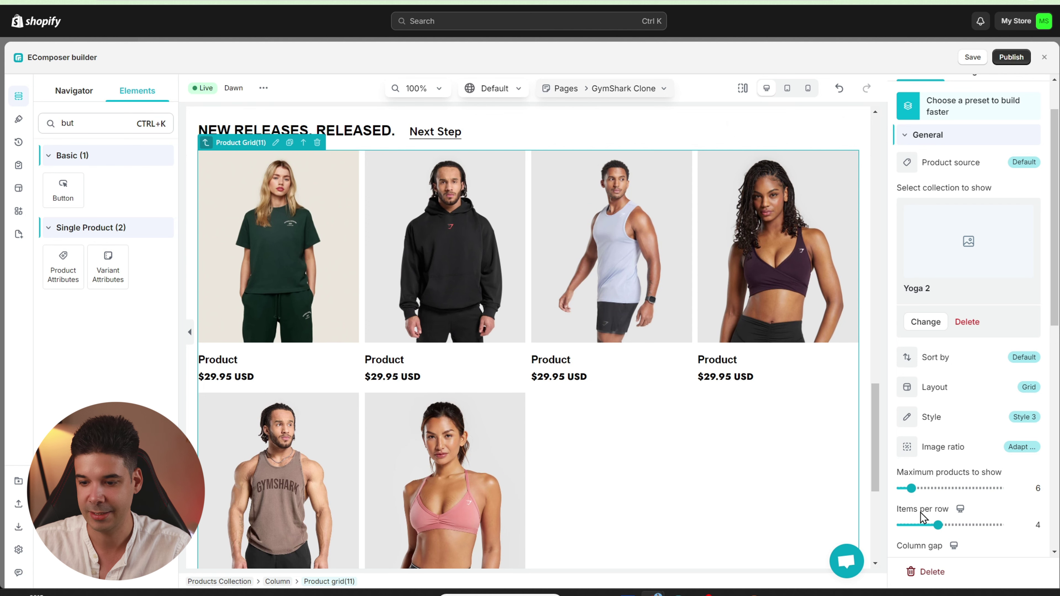
{"action": "left_click_drag", "start_coordinate": [931, 527], "coordinate": [914, 526]}
{"action": "scroll", "coordinate": [575, 308], "scroll_direction": "up", "scroll_amount": 5}
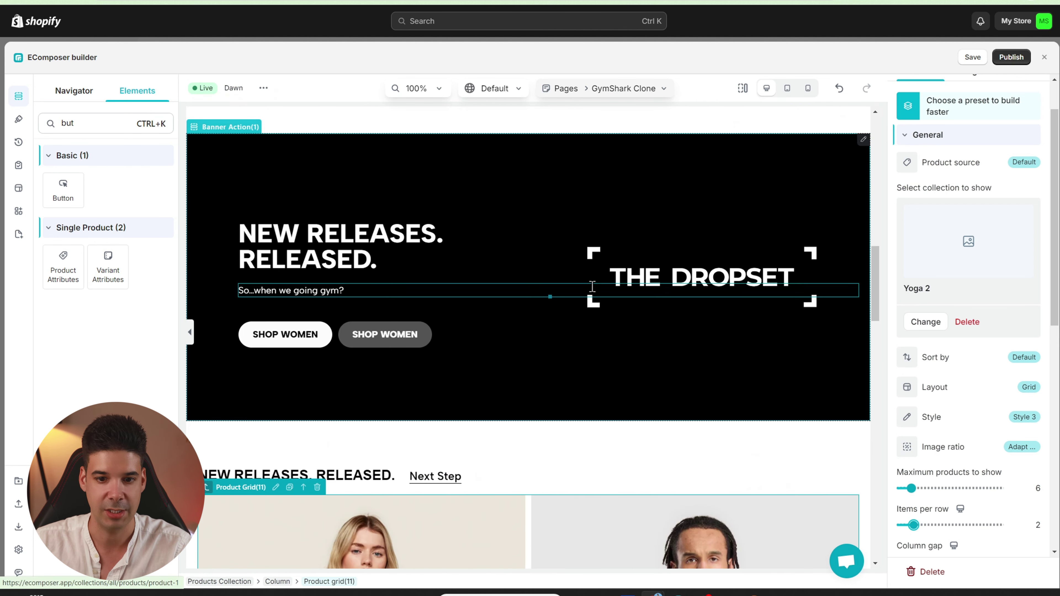
{"action": "scroll", "coordinate": [654, 187], "scroll_direction": "down", "scroll_amount": 10}
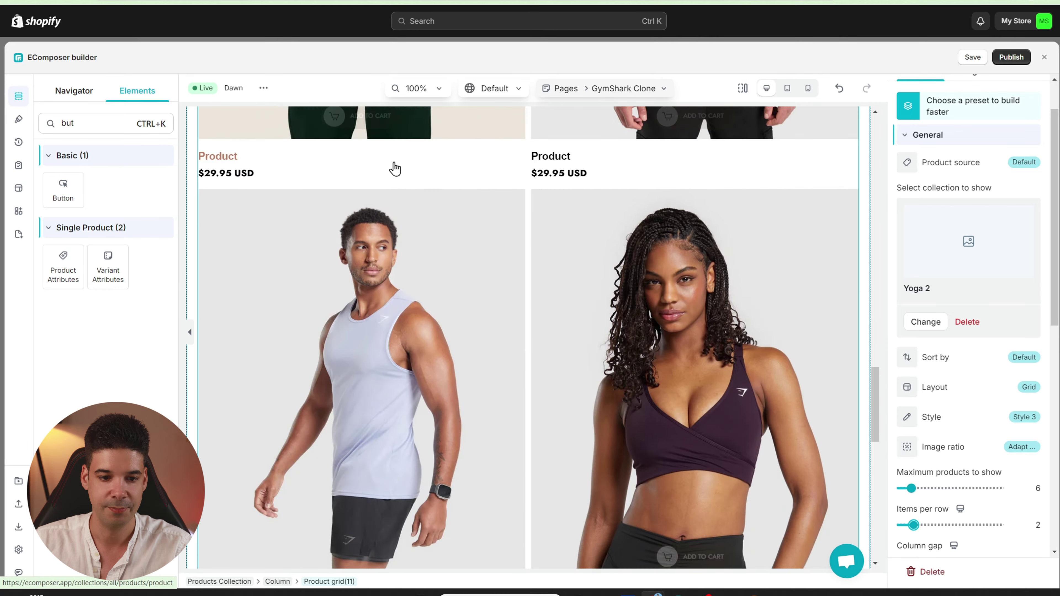
{"action": "scroll", "coordinate": [694, 287], "scroll_direction": "down", "scroll_amount": 10}
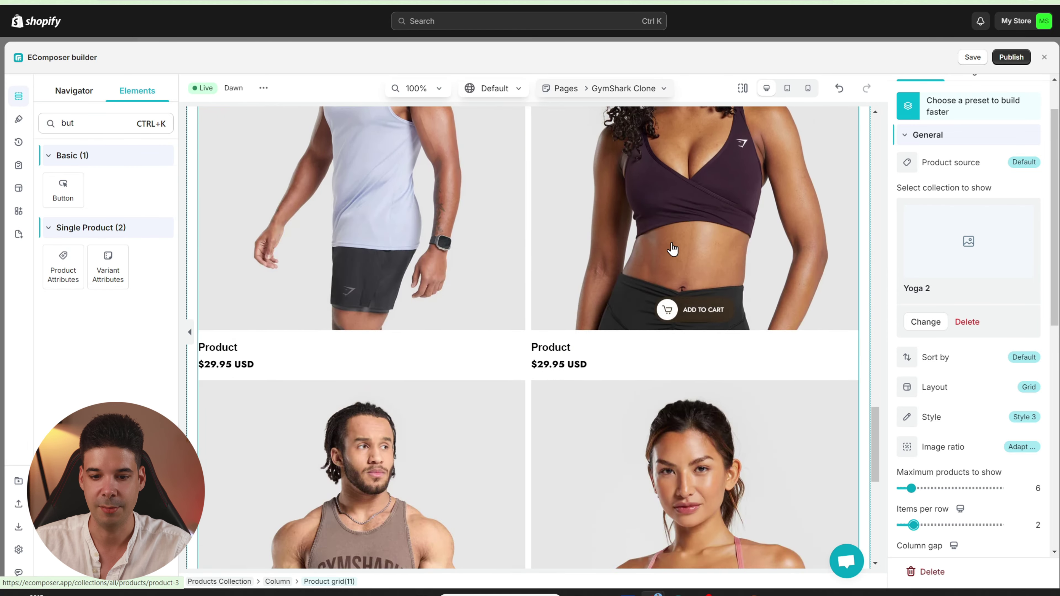
{"action": "scroll", "coordinate": [633, 309], "scroll_direction": "up", "scroll_amount": 5}
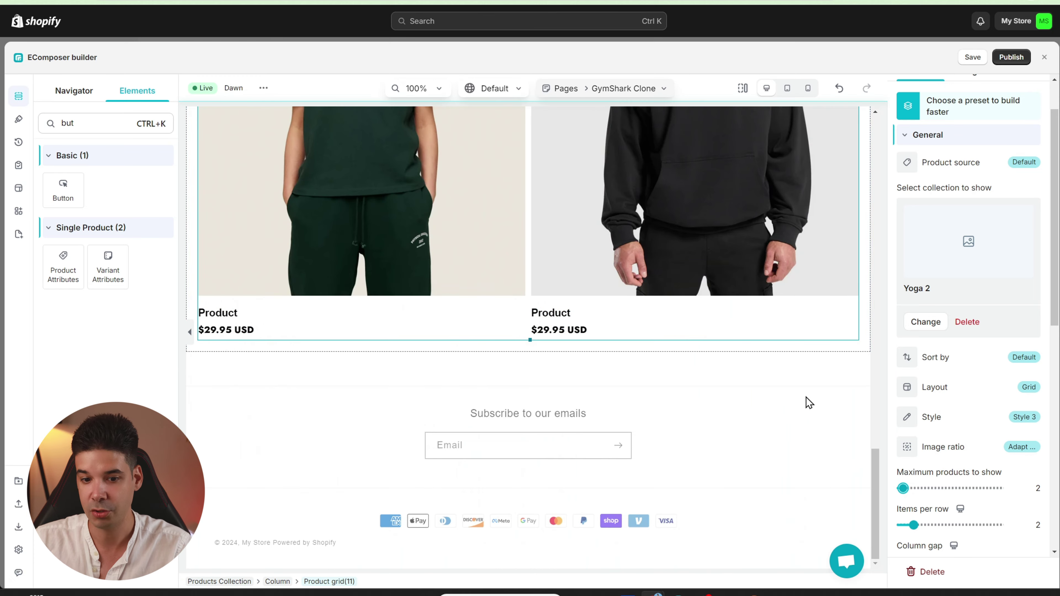
Examine the two-product grid beneath the Dropset banner, both in the editor and at full width with the side panels hidden.
{"action": "scroll", "coordinate": [573, 305], "scroll_direction": "up", "scroll_amount": 10}
{"action": "scroll", "coordinate": [690, 490], "scroll_direction": "down", "scroll_amount": 4}
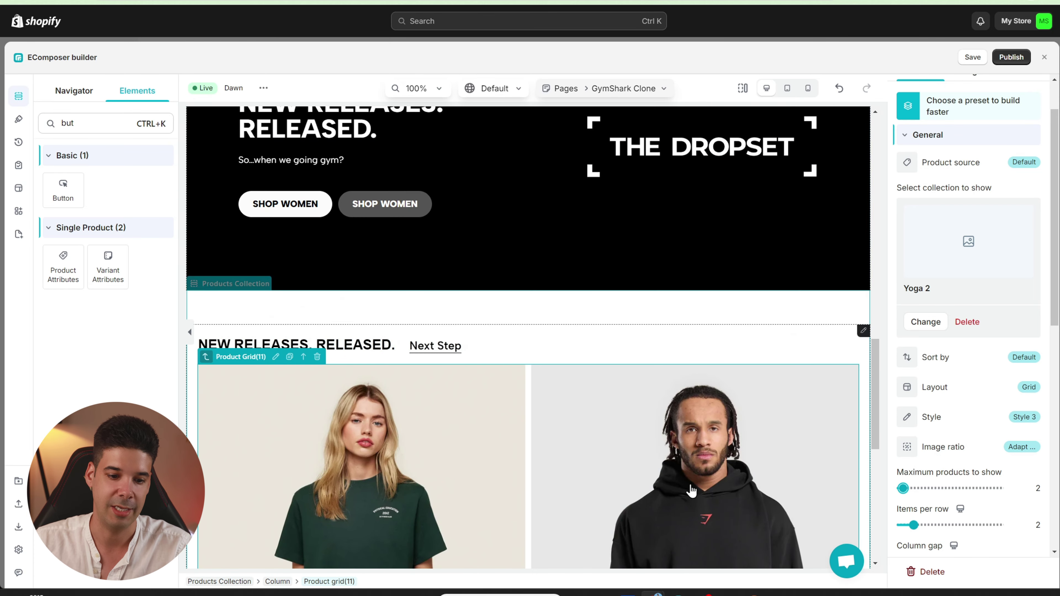
{"action": "scroll", "coordinate": [473, 360], "scroll_direction": "down", "scroll_amount": 3}
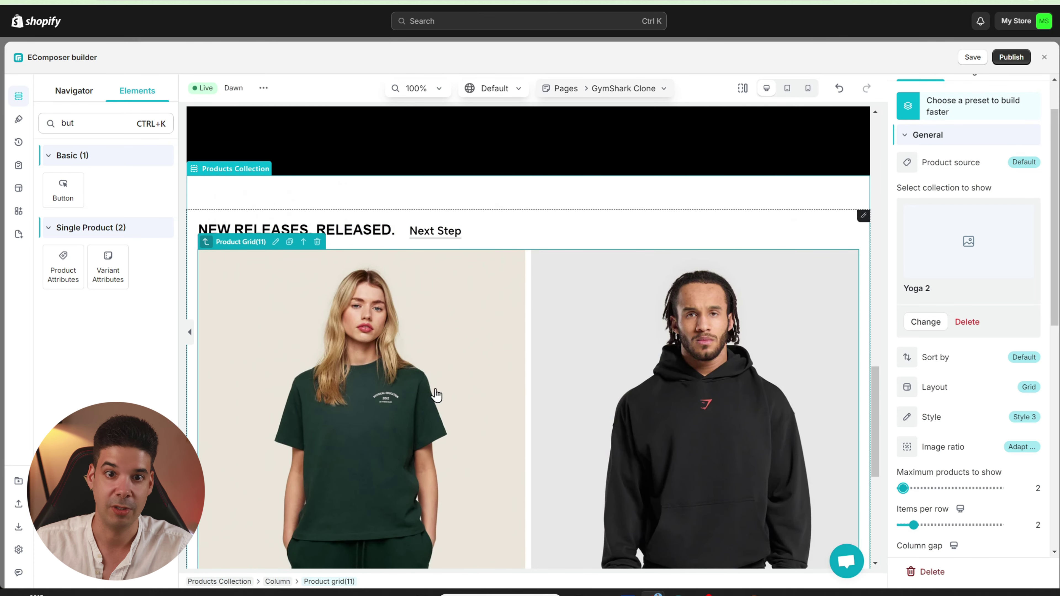
{"action": "scroll", "coordinate": [492, 313], "scroll_direction": "up", "scroll_amount": 9}
{"action": "scroll", "coordinate": [514, 293], "scroll_direction": "down", "scroll_amount": 9}
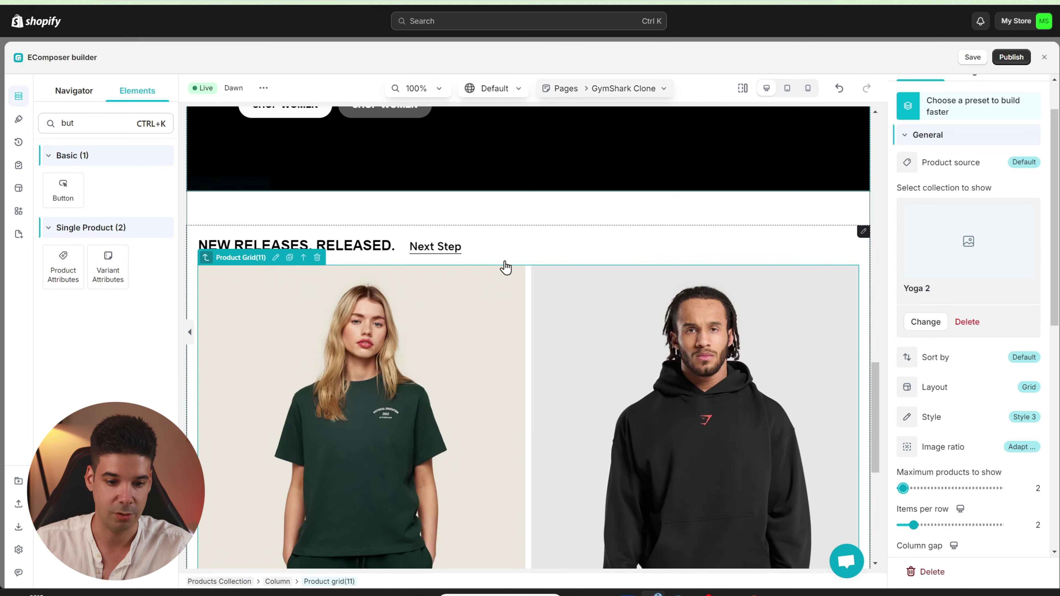
{"action": "scroll", "coordinate": [506, 267], "scroll_direction": "down", "scroll_amount": 2}
{"action": "scroll", "coordinate": [556, 498], "scroll_direction": "down", "scroll_amount": 1}
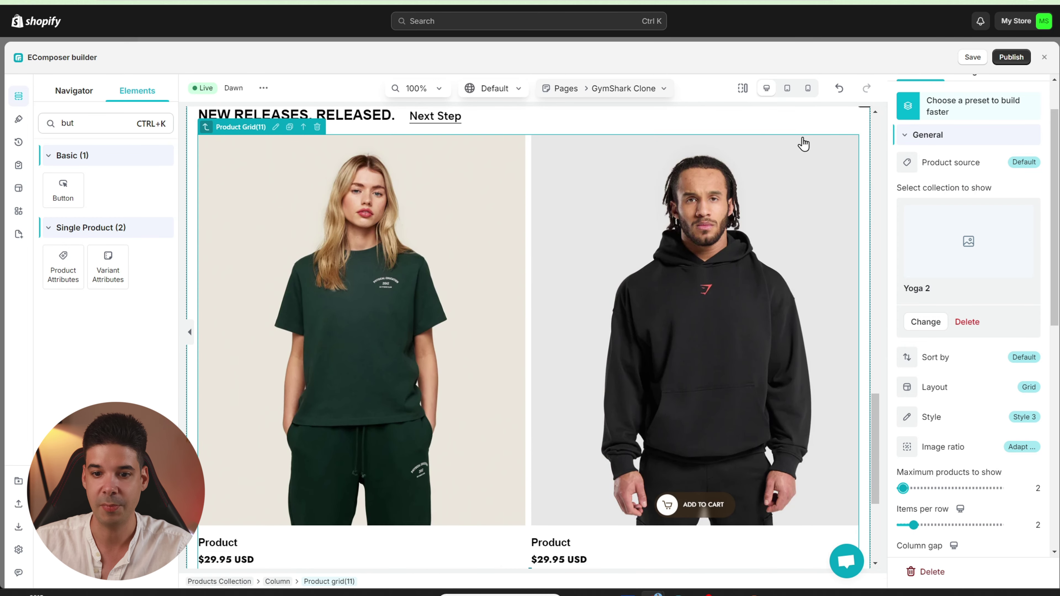
{"action": "left_click", "coordinate": [191, 338]}
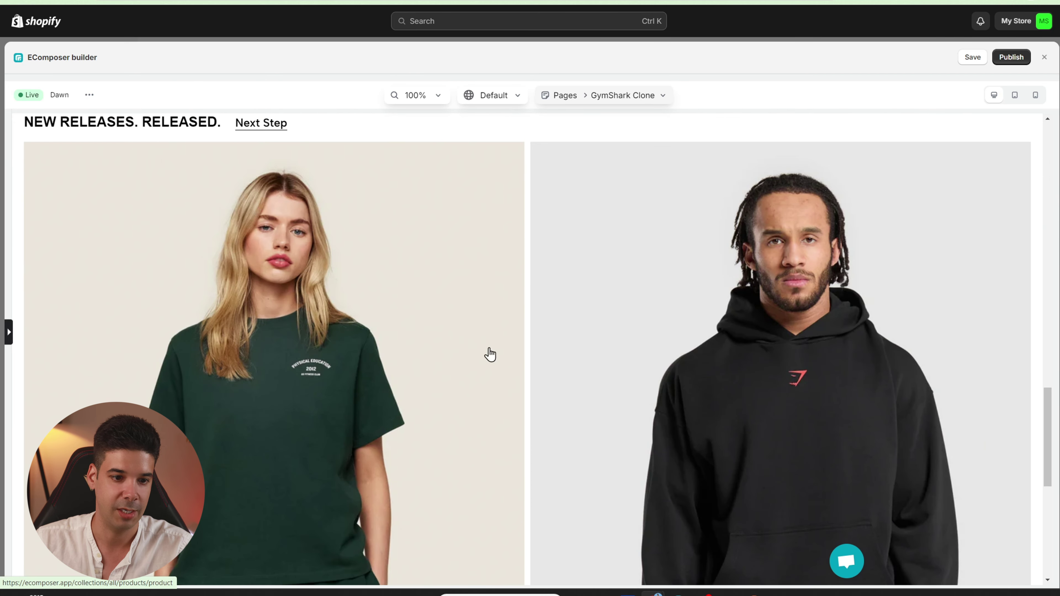
{"action": "scroll", "coordinate": [644, 339], "scroll_direction": "up", "scroll_amount": 4}
{"action": "scroll", "coordinate": [645, 330], "scroll_direction": "down", "scroll_amount": 8}
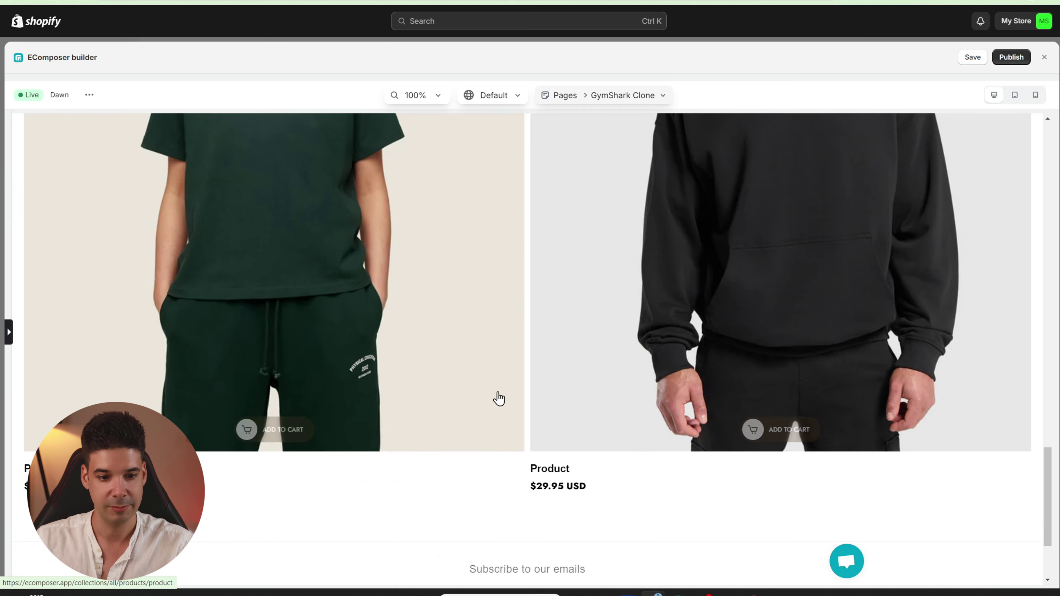
{"action": "scroll", "coordinate": [496, 397], "scroll_direction": "up", "scroll_amount": 5}
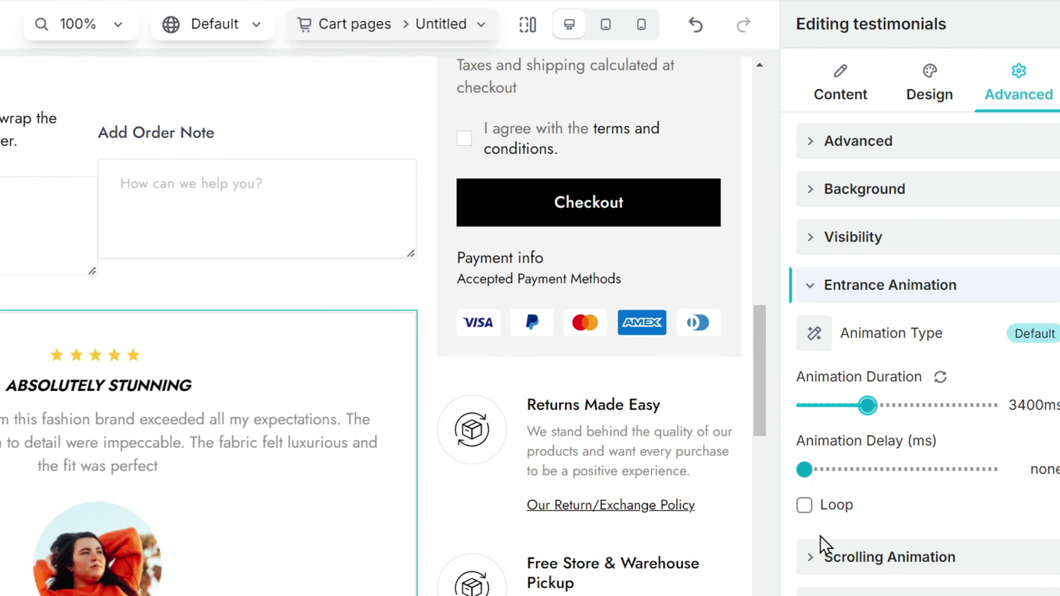
Open the Rotate settings of the testimonials element's scrolling animation on the cart page.
{"action": "left_click", "coordinate": [816, 559]}
{"action": "left_click", "coordinate": [817, 485]}
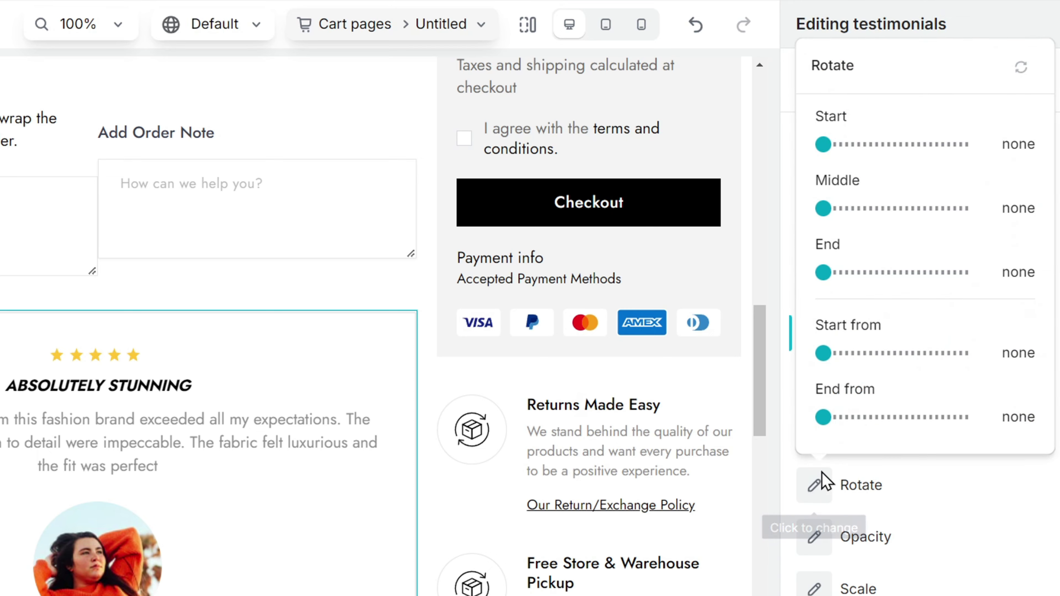